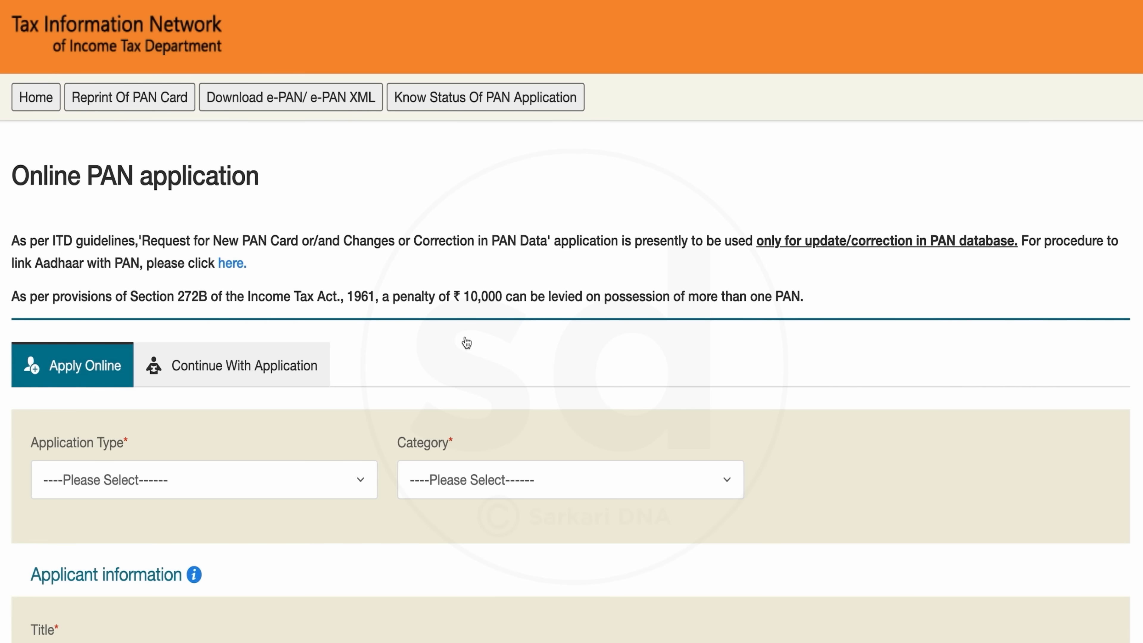
Choose New PAN - Indian Citizen (Form 49A), category INDIVIDUAL and title Shri.
scroll(505, 371, down, 3)
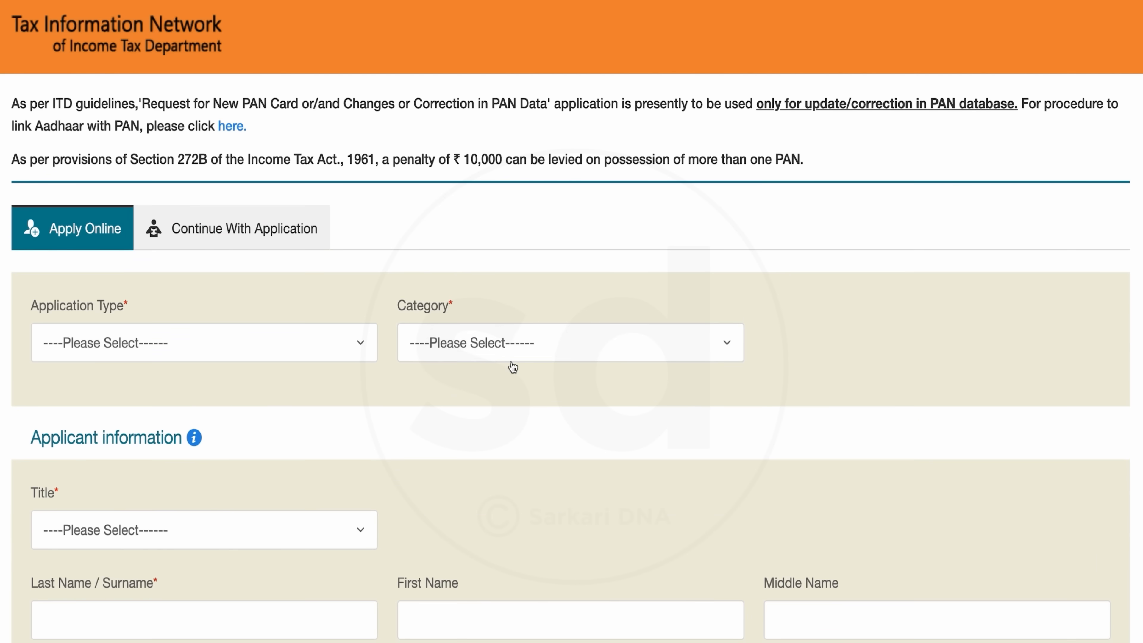
click(282, 348)
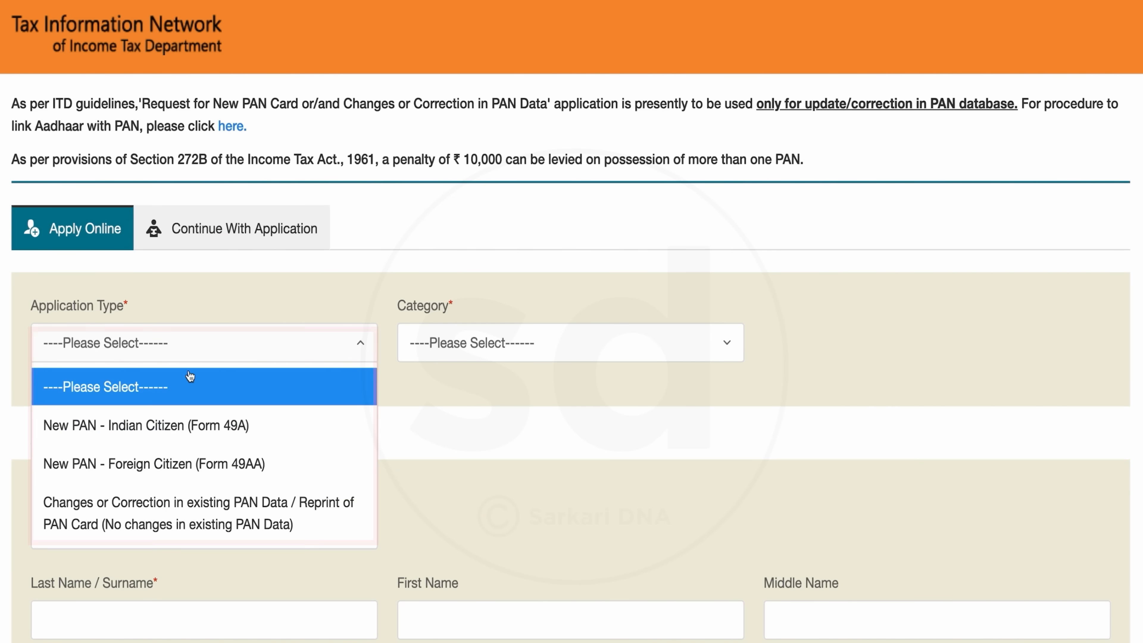
click(175, 437)
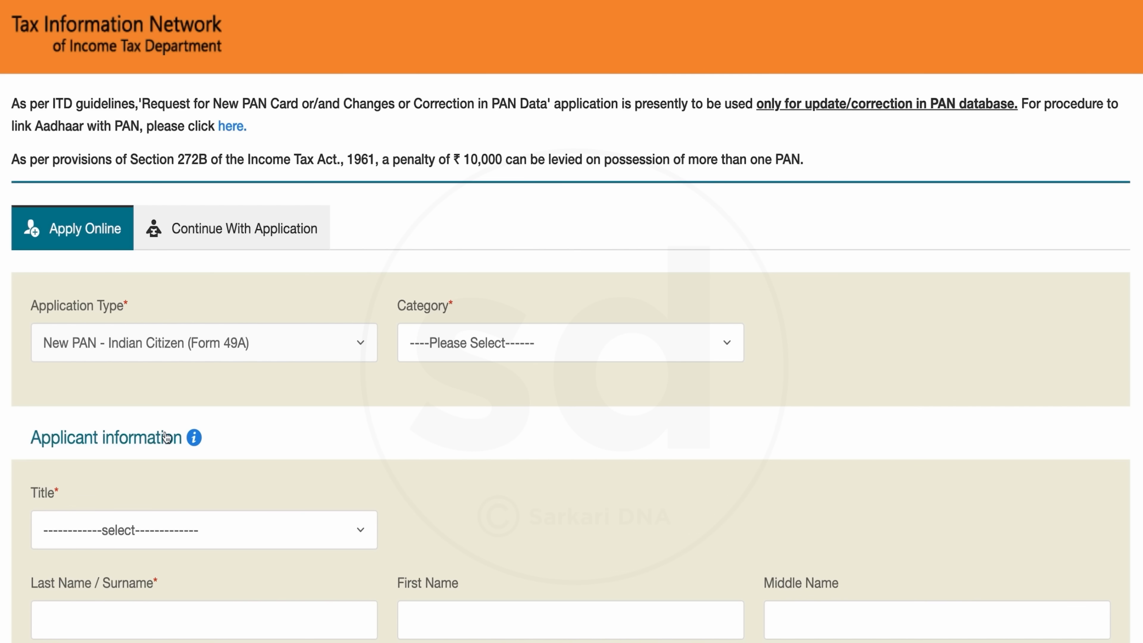
click(513, 351)
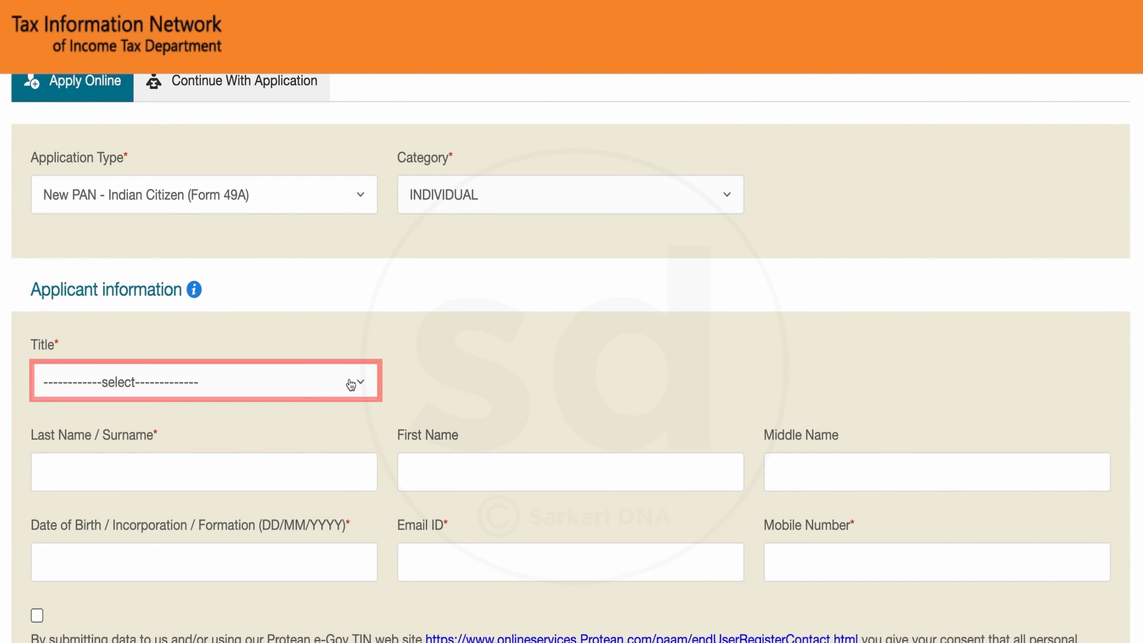
click(351, 384)
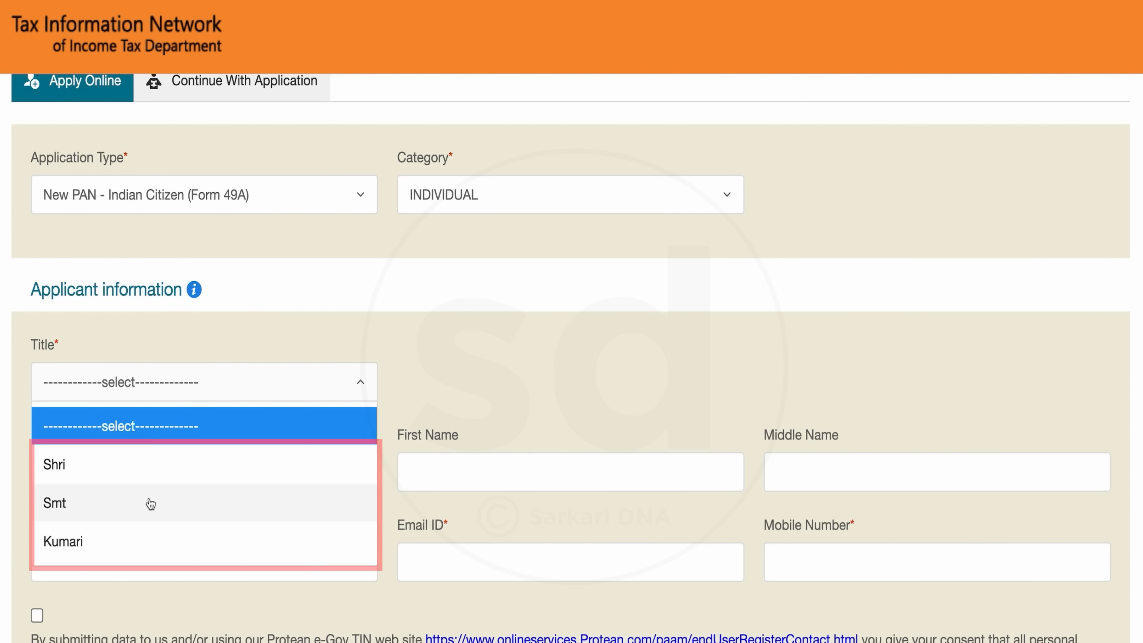
click(180, 476)
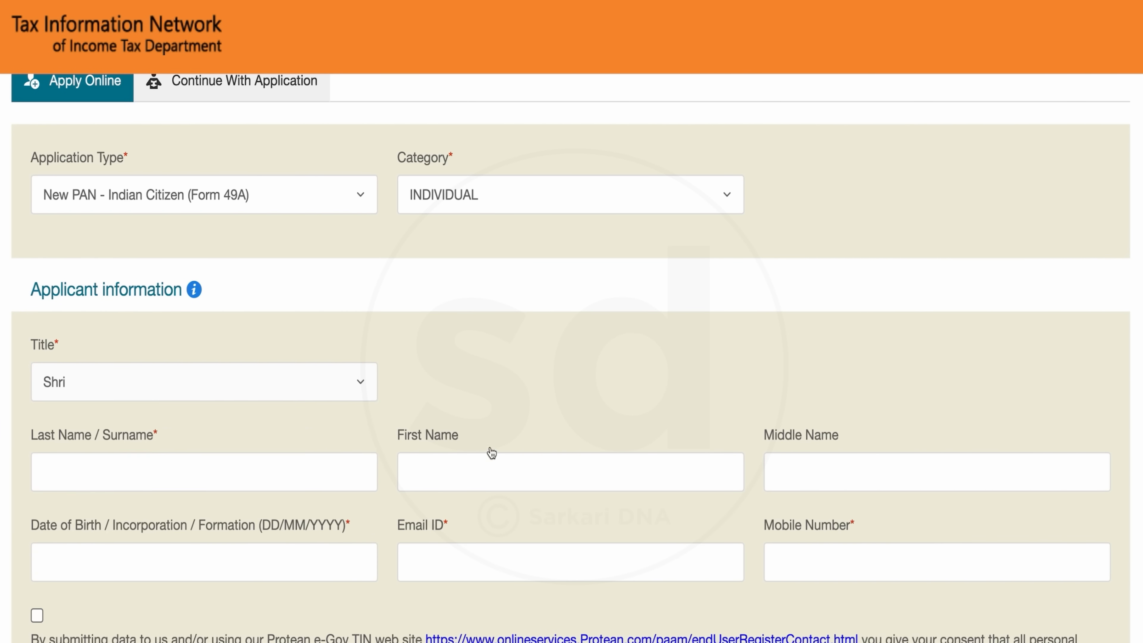
scroll(486, 452, down, 3)
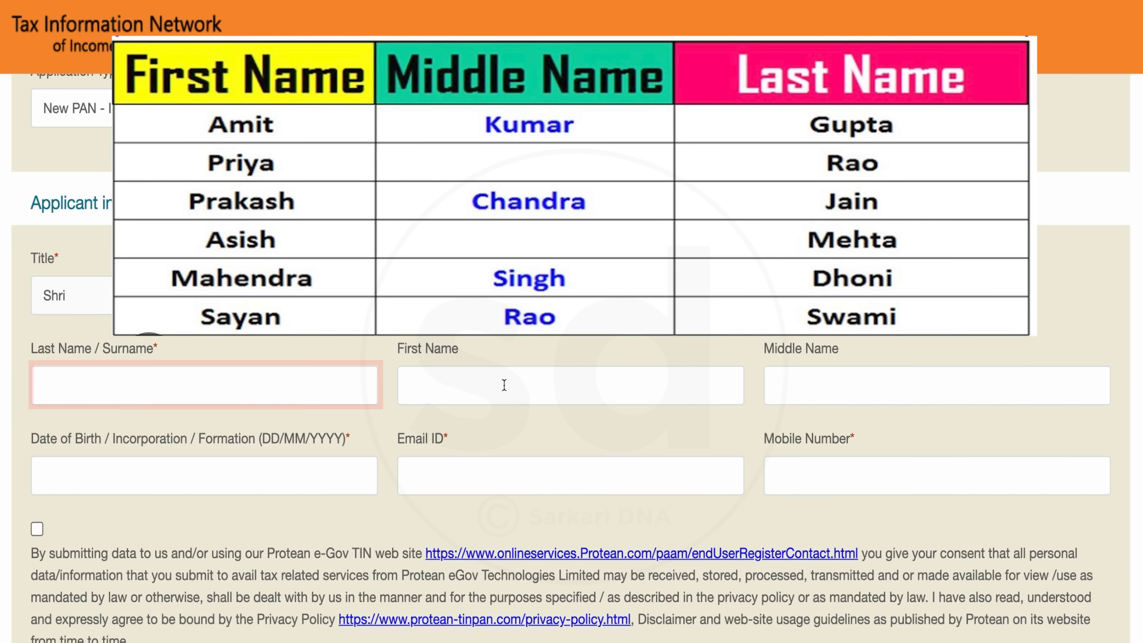
Enter the applicant's first, middle and last names.
click(504, 385)
text(EXAMPLE RAM)
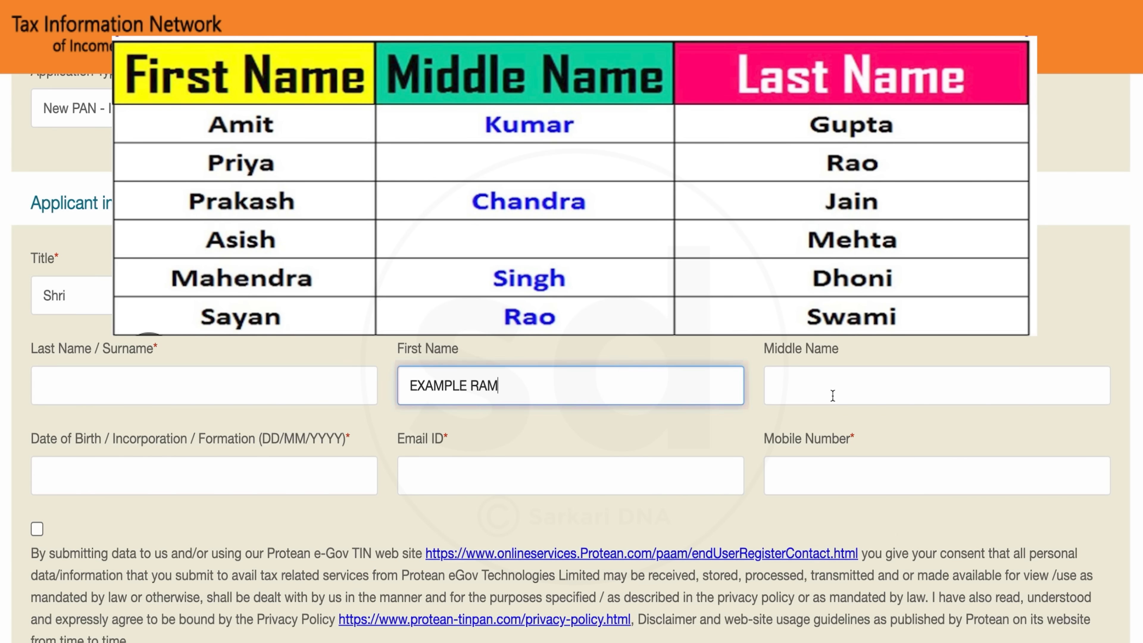
click(849, 384)
text(EX)
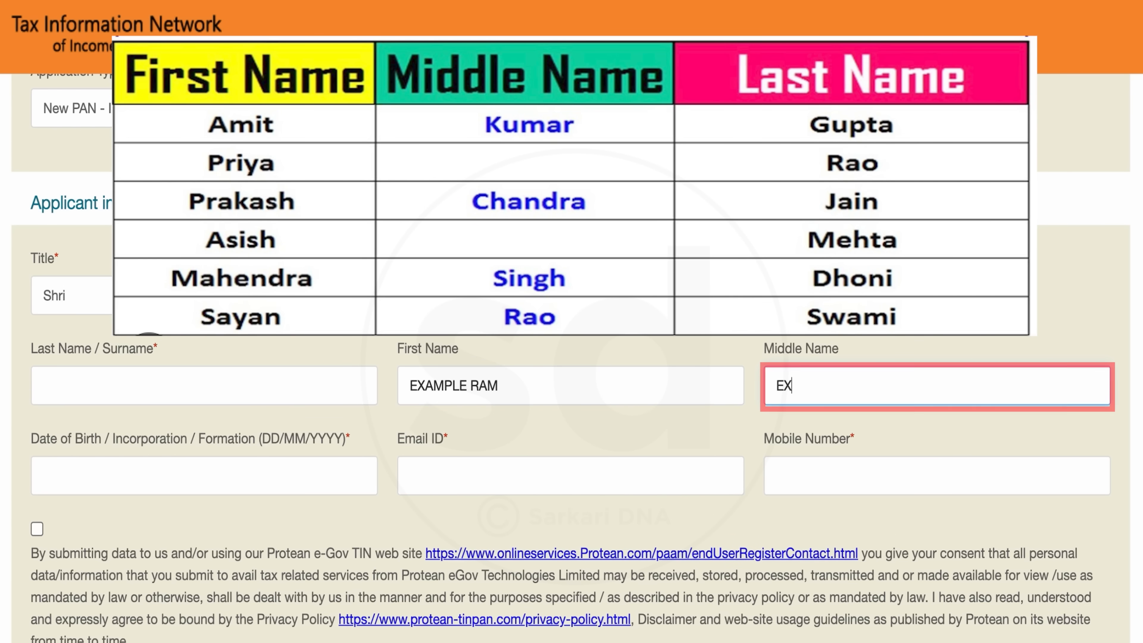
text(AMPLE KUMAR)
click(228, 380)
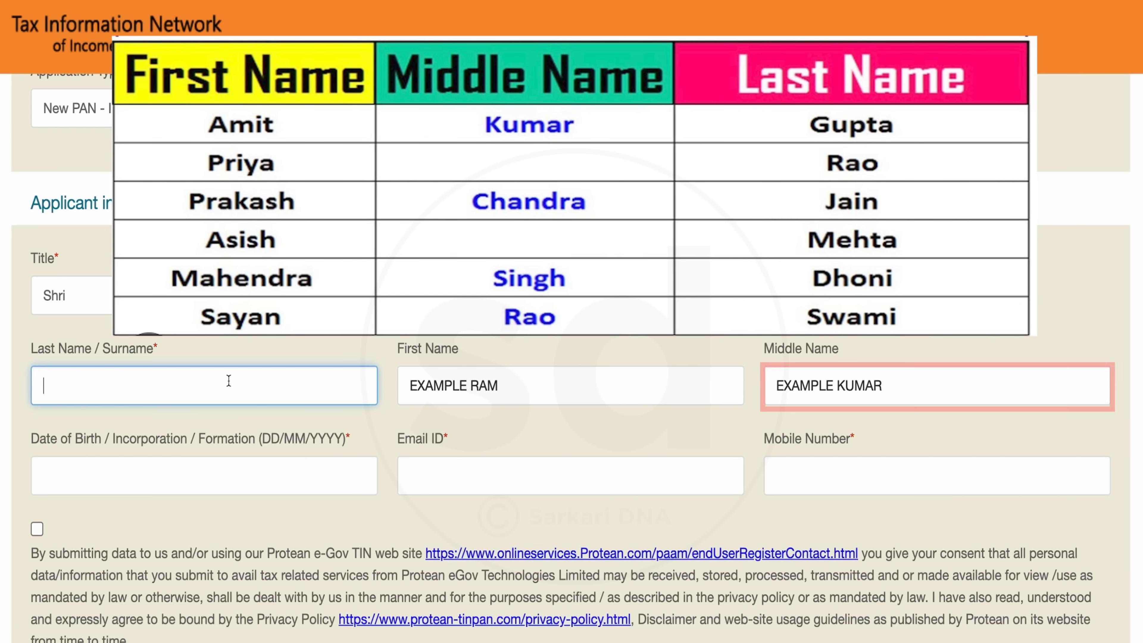
text(EXAMPLE MAURYA)
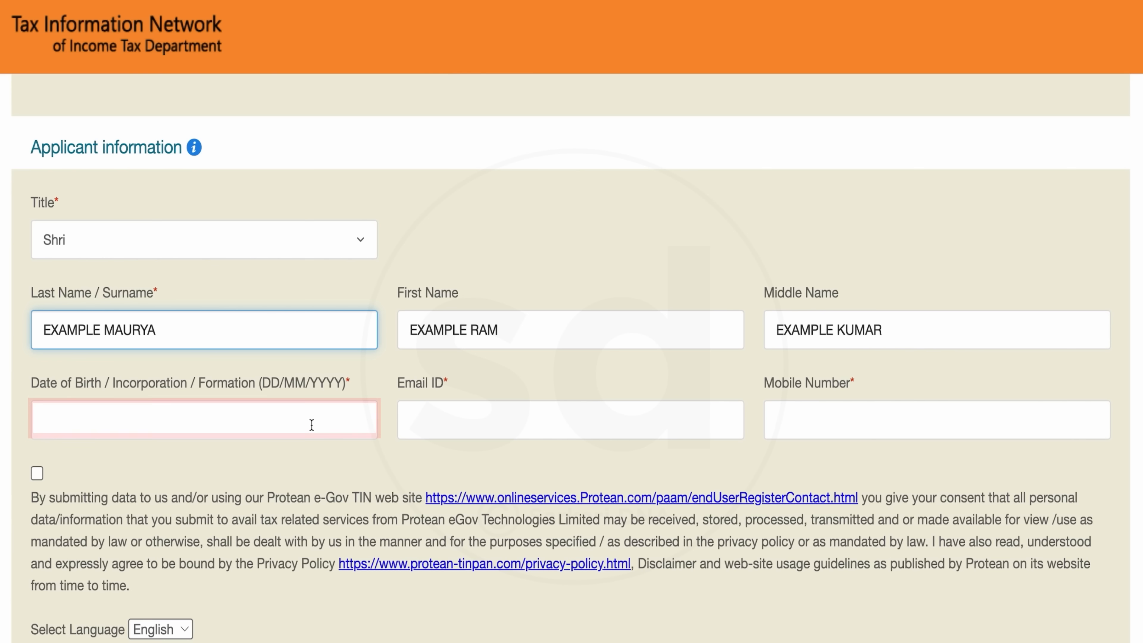
Set the date of birth to 09 May 2000 in the calendar.
click(290, 419)
click(226, 498)
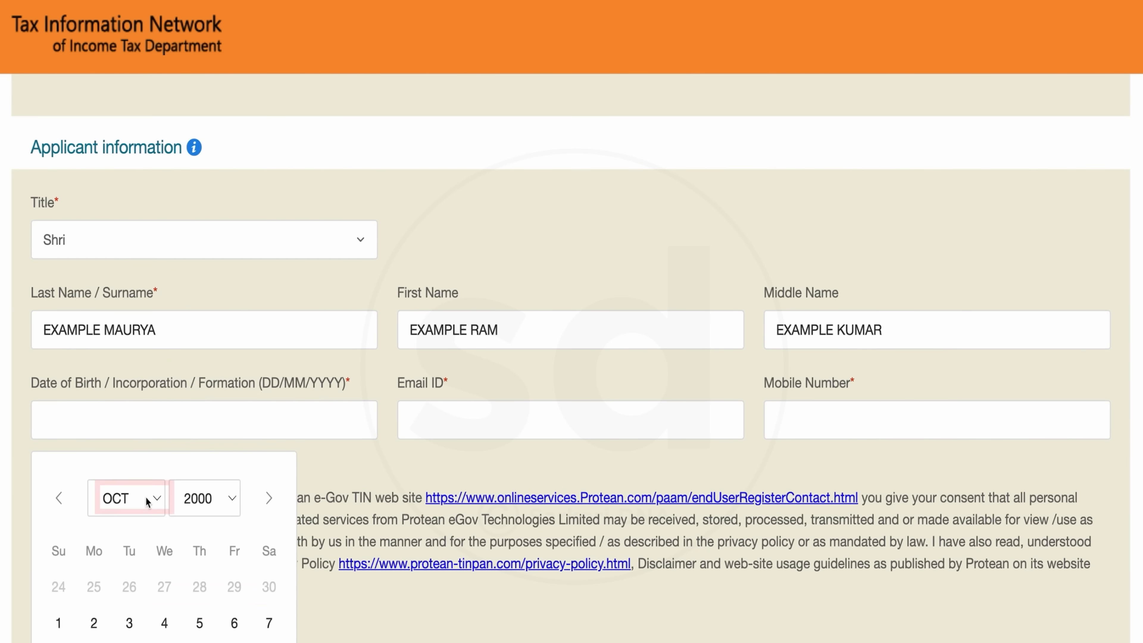
click(147, 501)
click(117, 390)
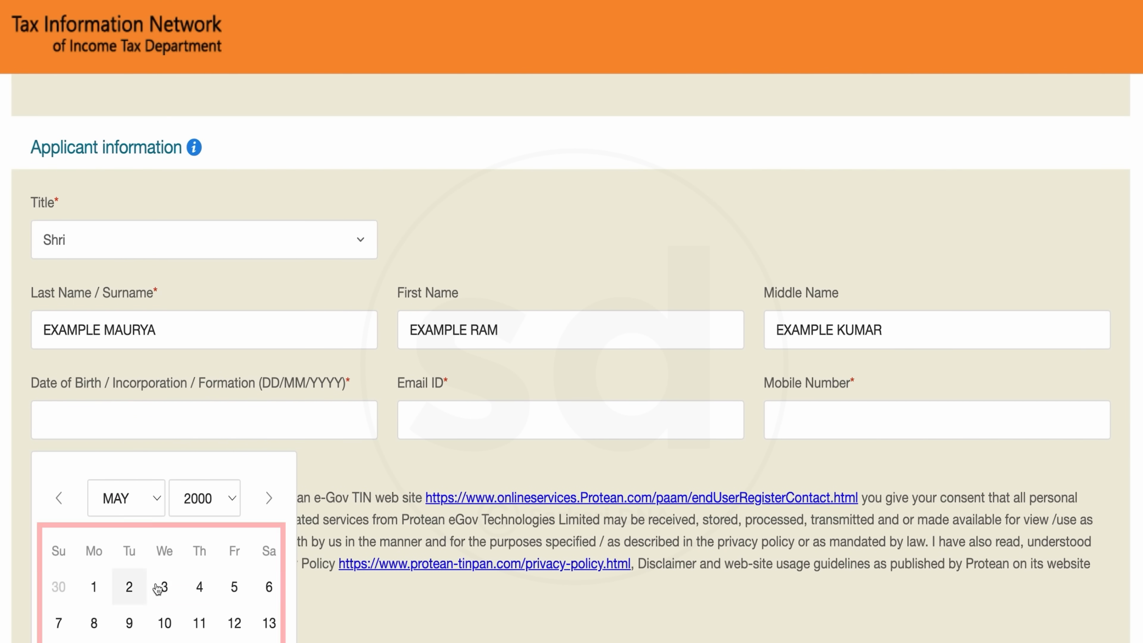
click(128, 623)
Fill in the applicant's e-mail address and mobile number.
click(413, 432)
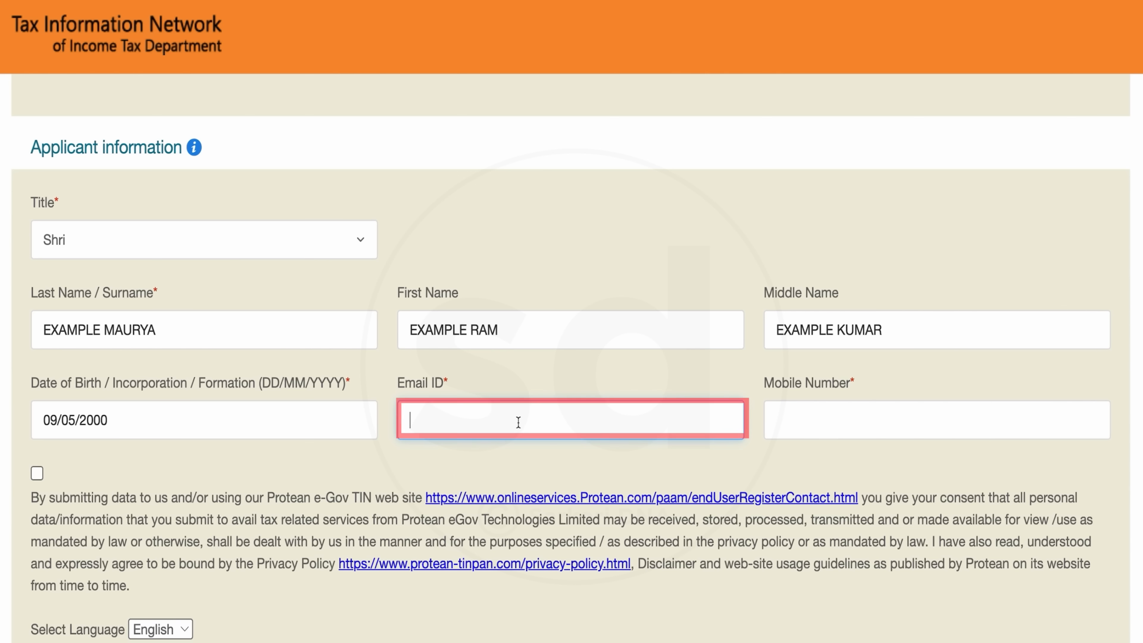
text(EXAMPLE@GMAIL.COM)
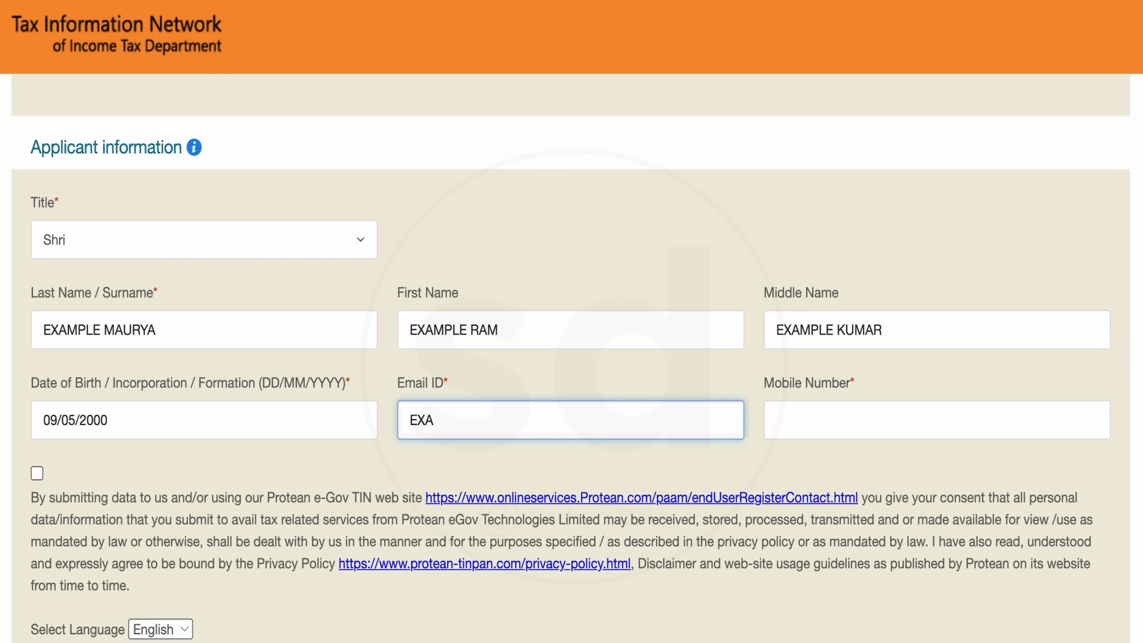
click(820, 427)
text(2222)
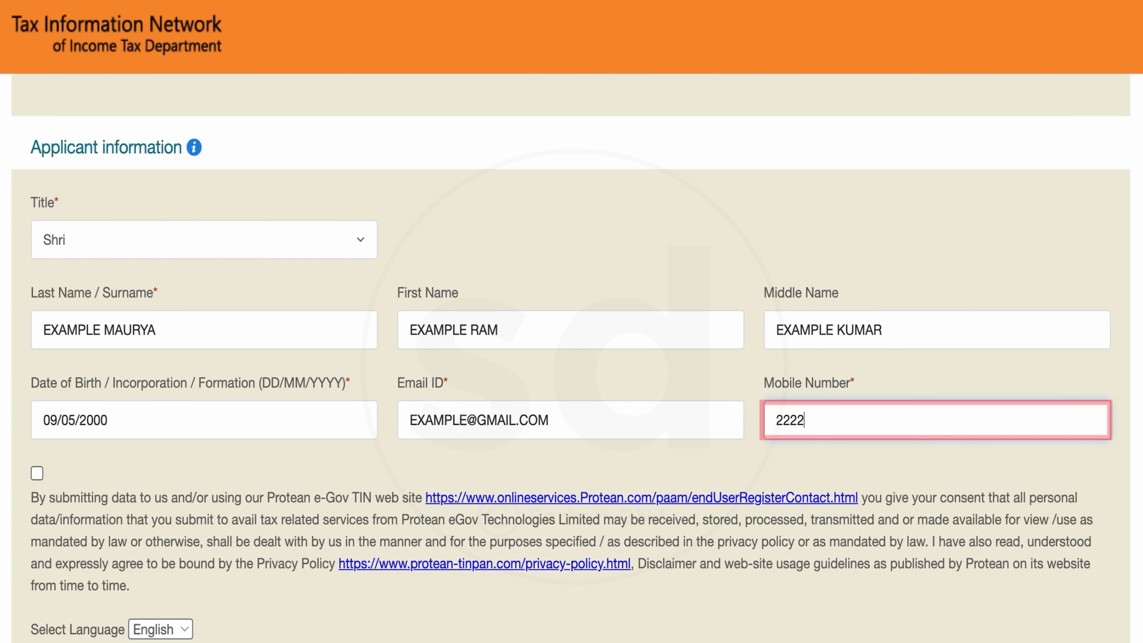
text(222222222)
Accept the data consent, pass the reCAPTCHA and submit the details.
click(37, 473)
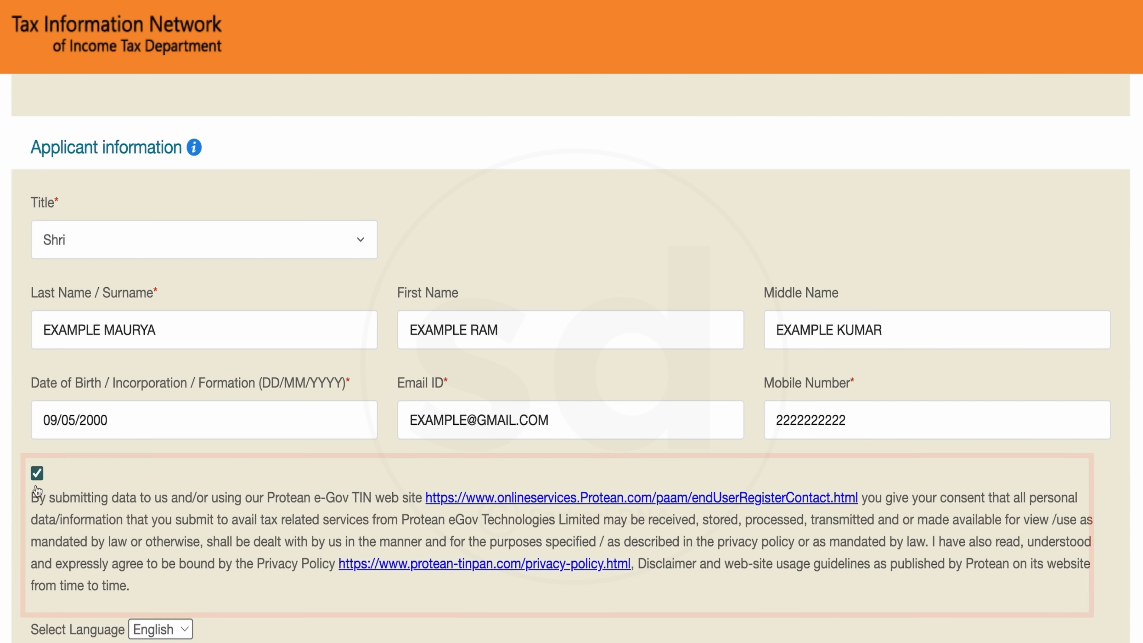
scroll(38, 491, down, 7)
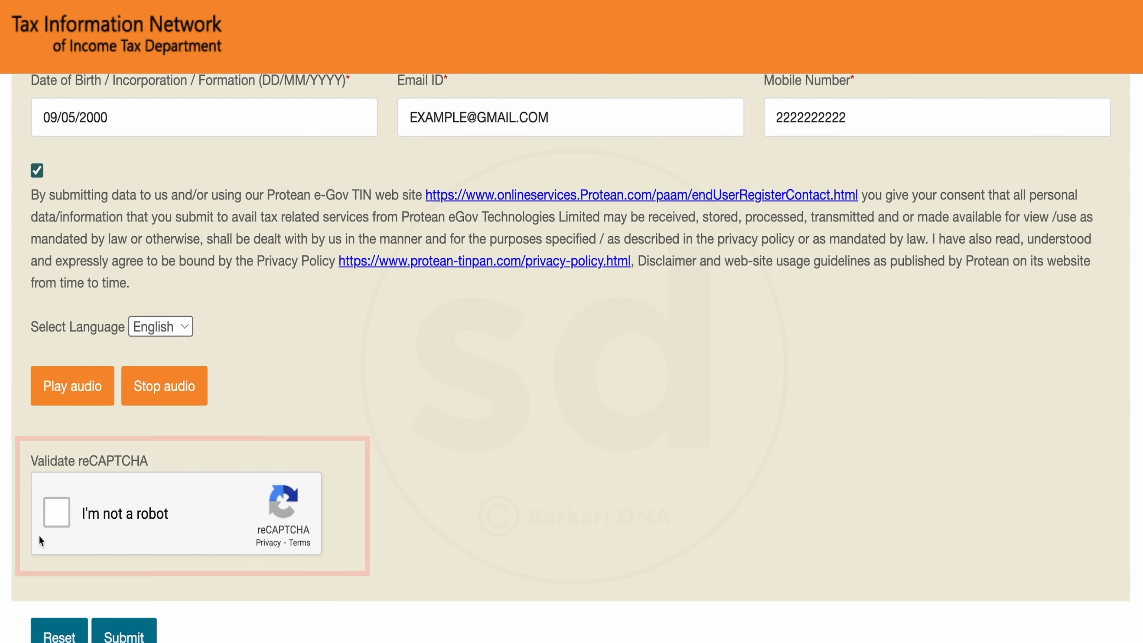
click(54, 522)
scroll(86, 524, down, 1)
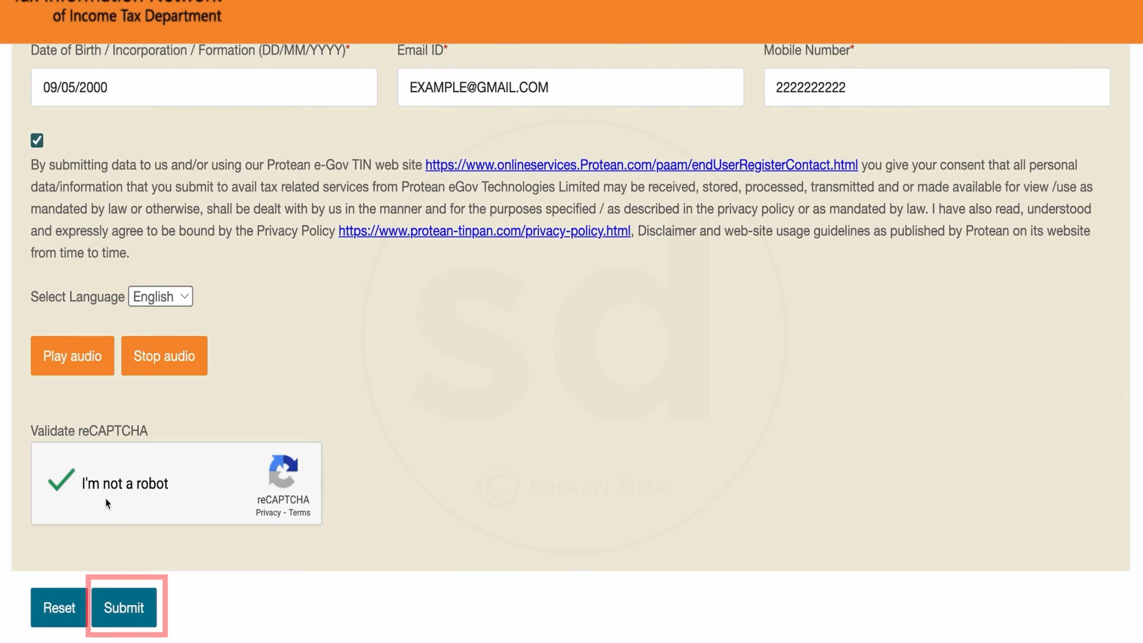
click(104, 608)
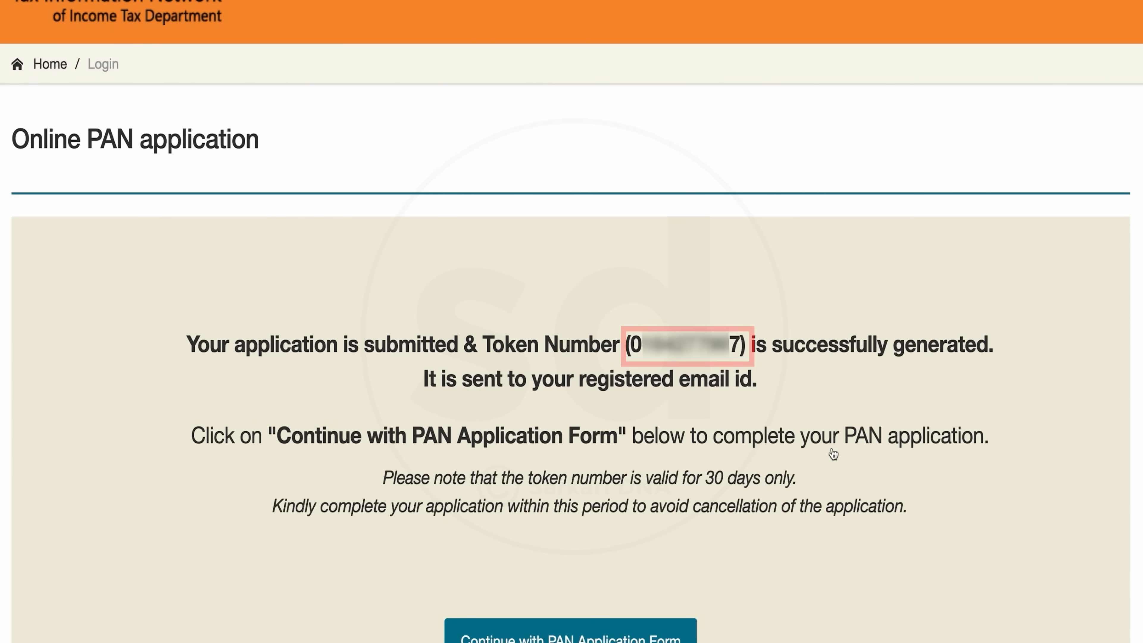
Review the generated token number and continue with the PAN application form.
scroll(738, 534, up, 1)
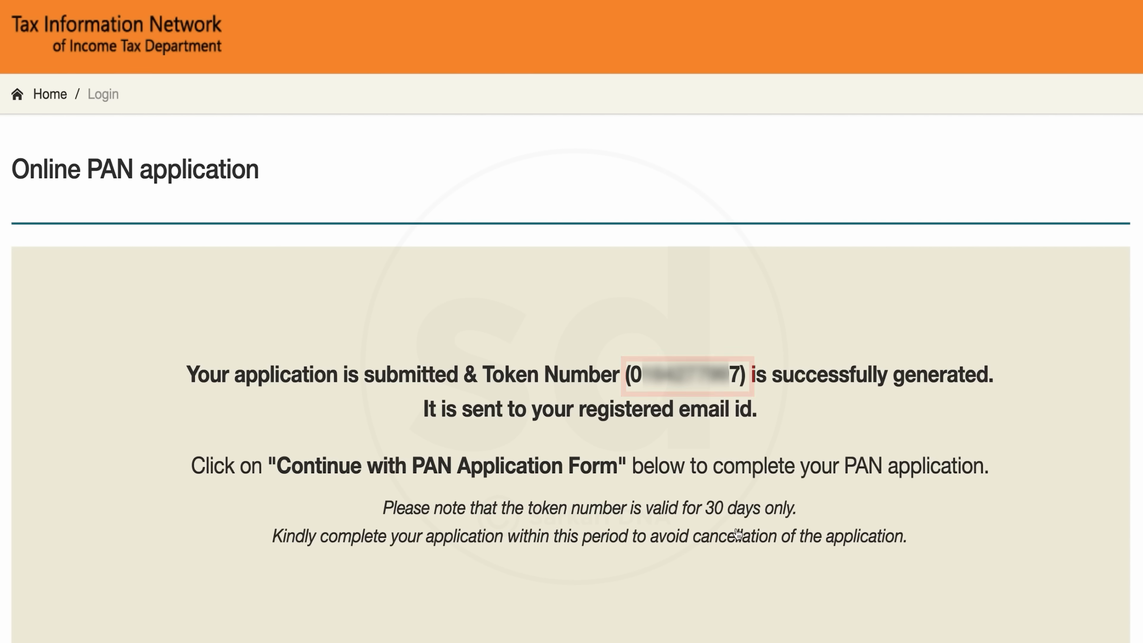
scroll(531, 501, down, 3)
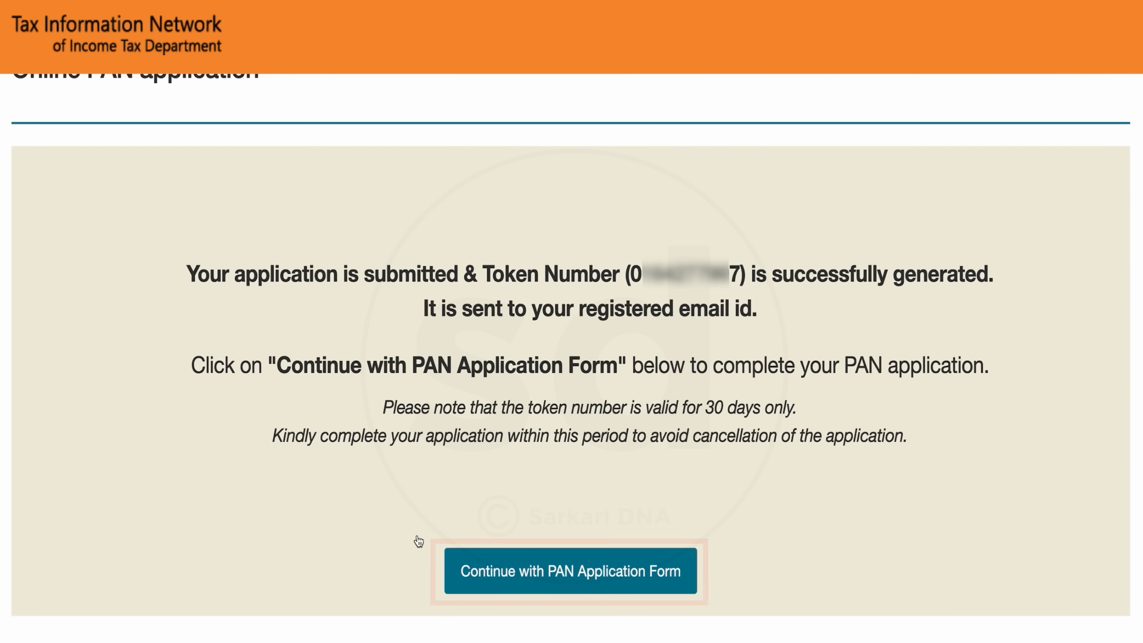
click(607, 575)
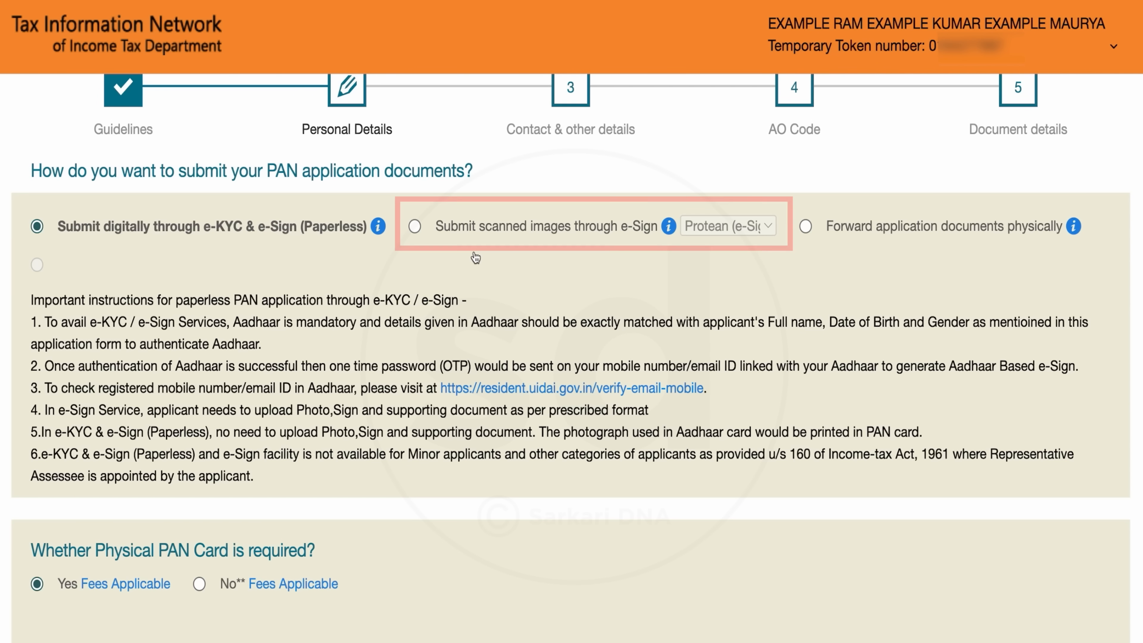
Choose e-Sign scanned-image submission and enter the Aadhaar last four digits and Aadhaar name.
click(414, 226)
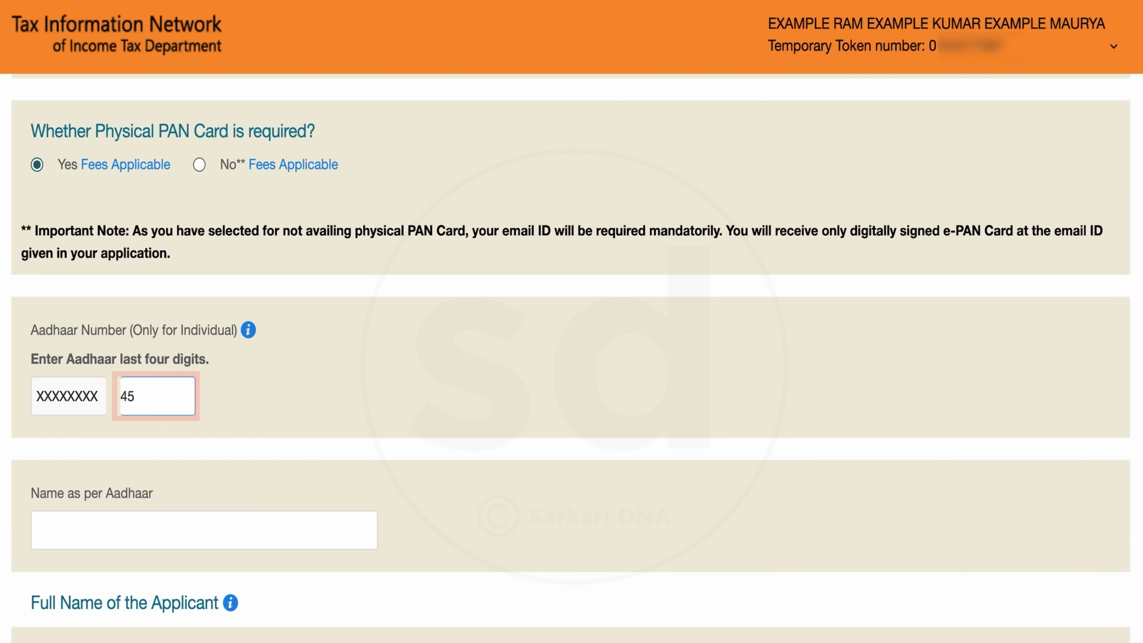
text(66)
scroll(176, 388, down, 3)
click(178, 387)
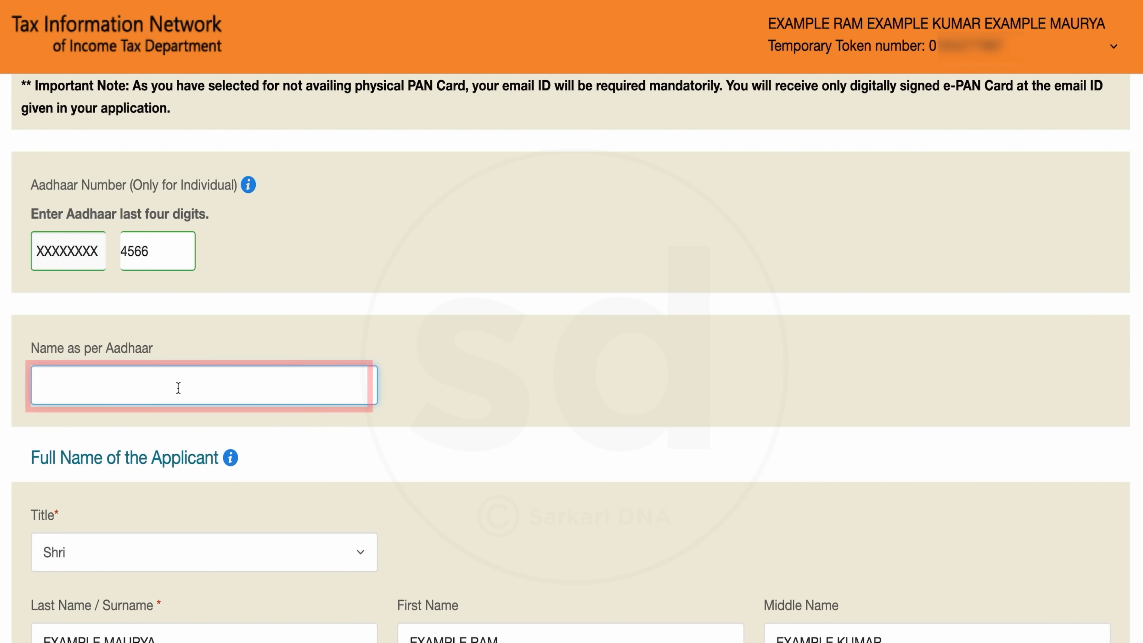
text(EXA)
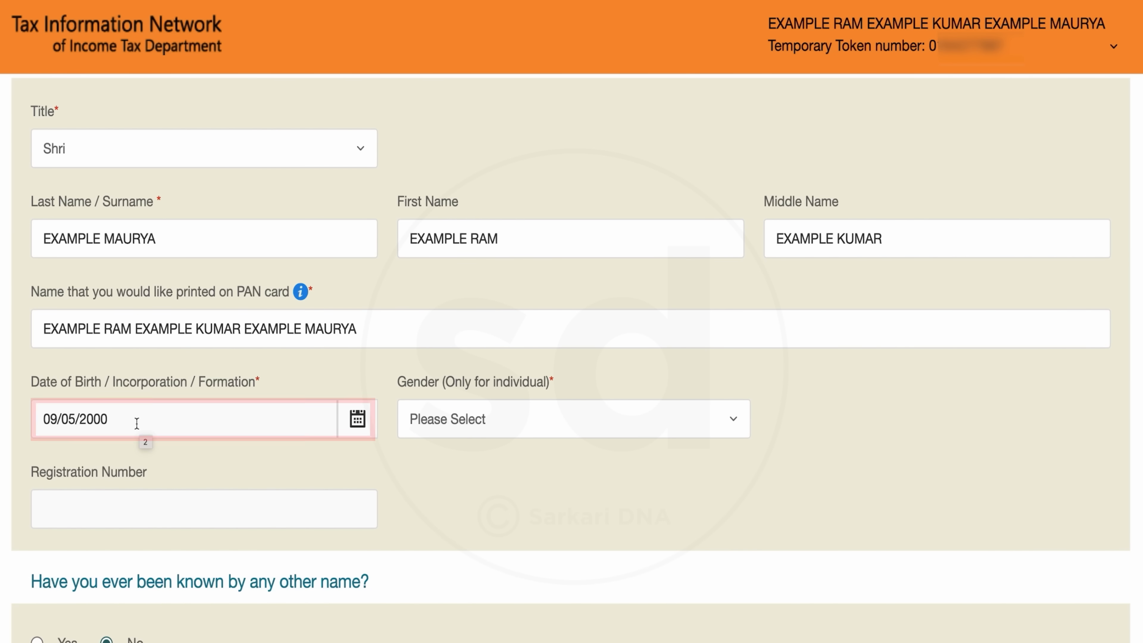
click(569, 426)
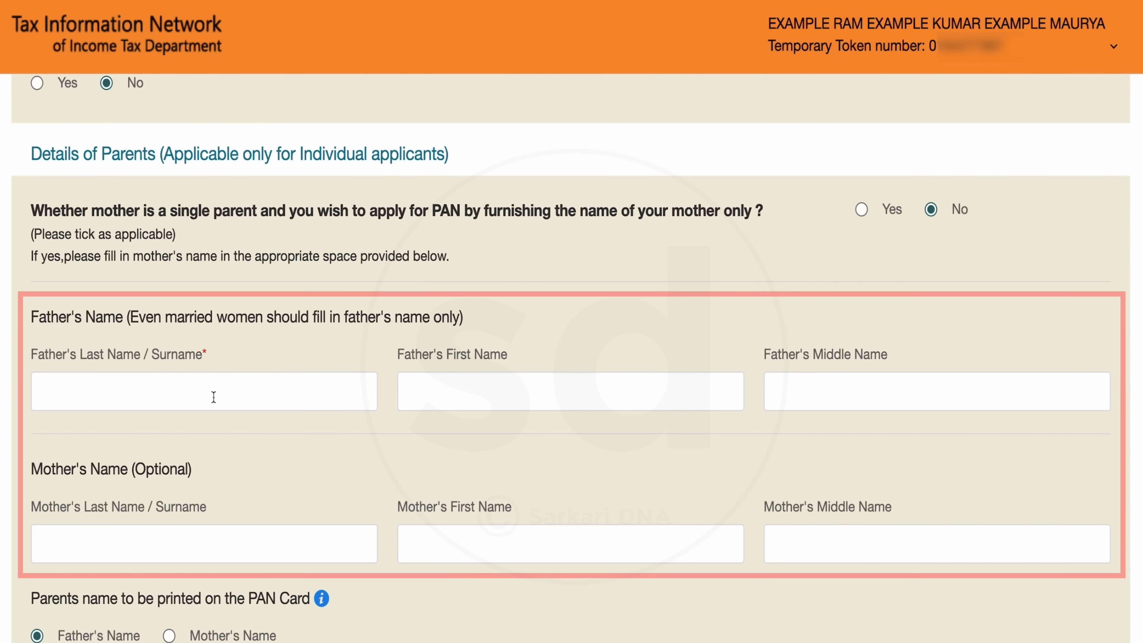
Enter the father's first, middle and last names, then go to Contact & other details.
click(536, 393)
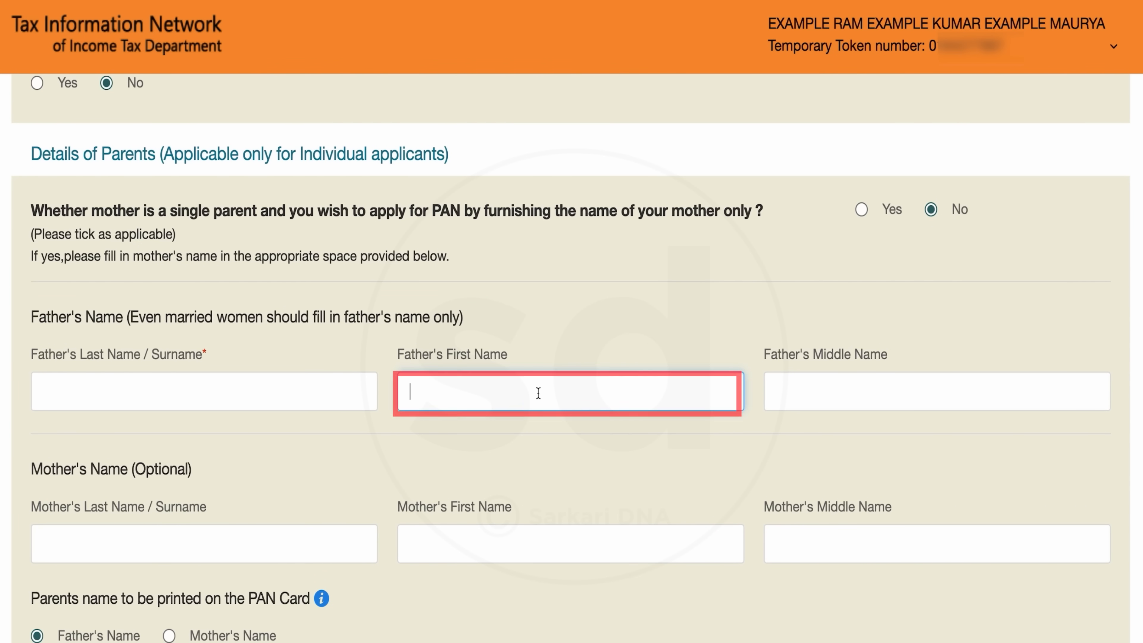
text(EXAMPLE NARESH)
key(Tab)
text(EXA)
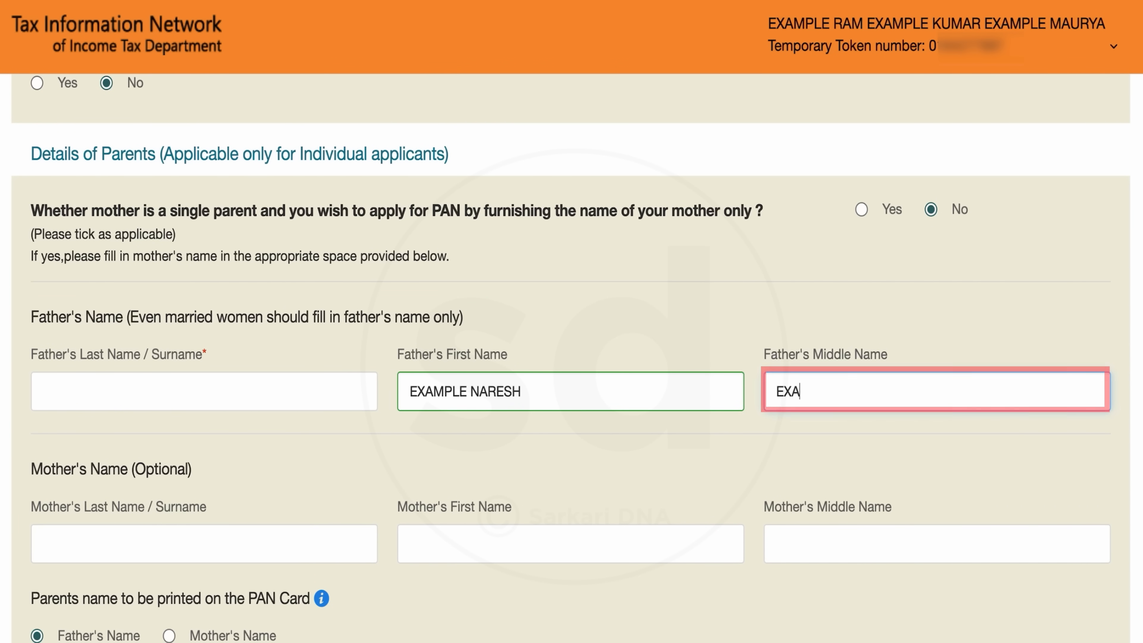
text(MPLE KUMAR)
click(259, 395)
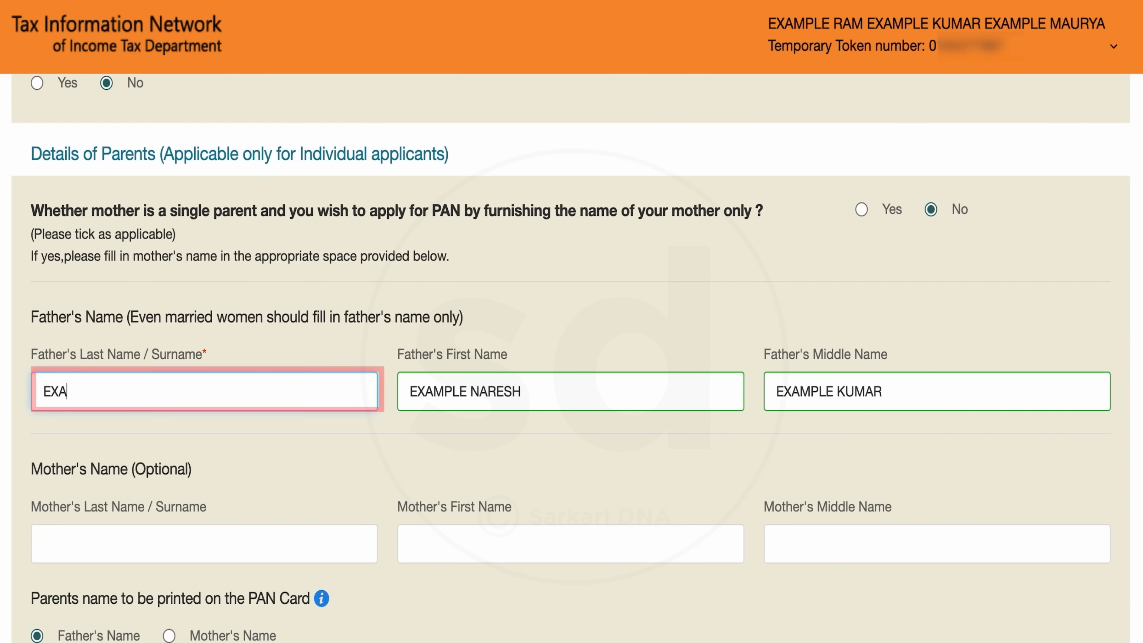
text(EXAMPLE)
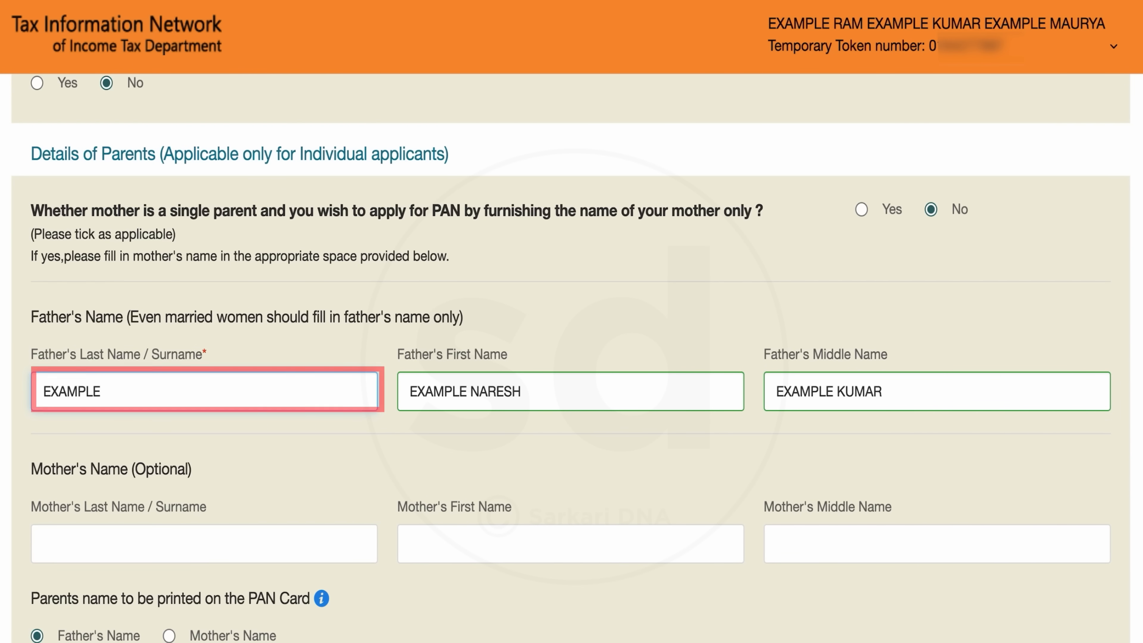
text( MAURYA)
scroll(325, 572, down, 3)
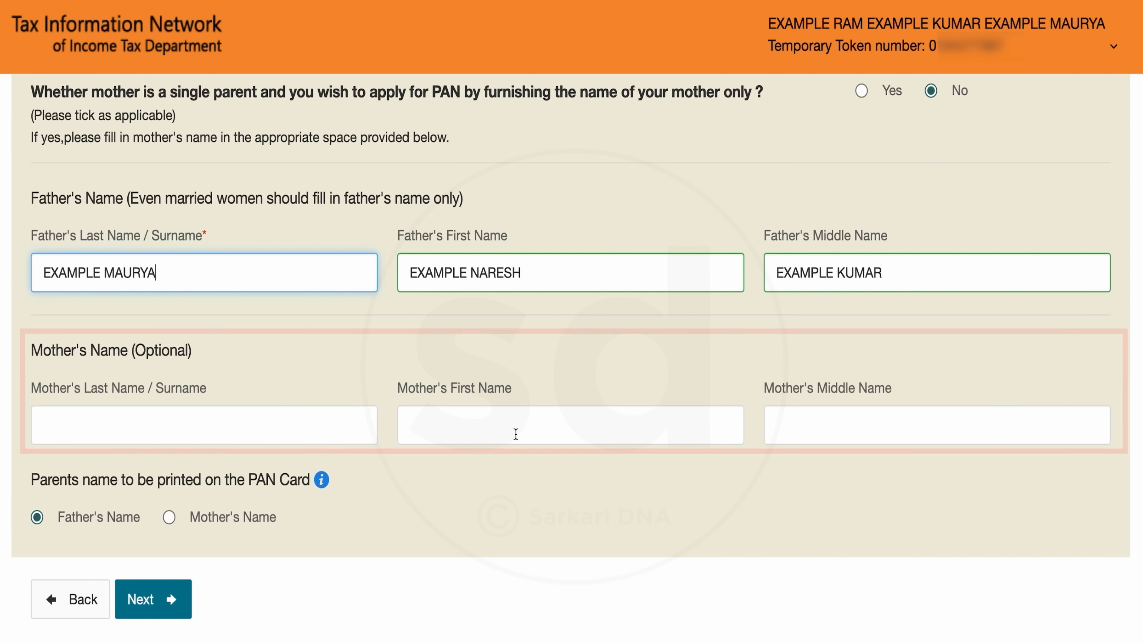
scroll(262, 583, down, 1)
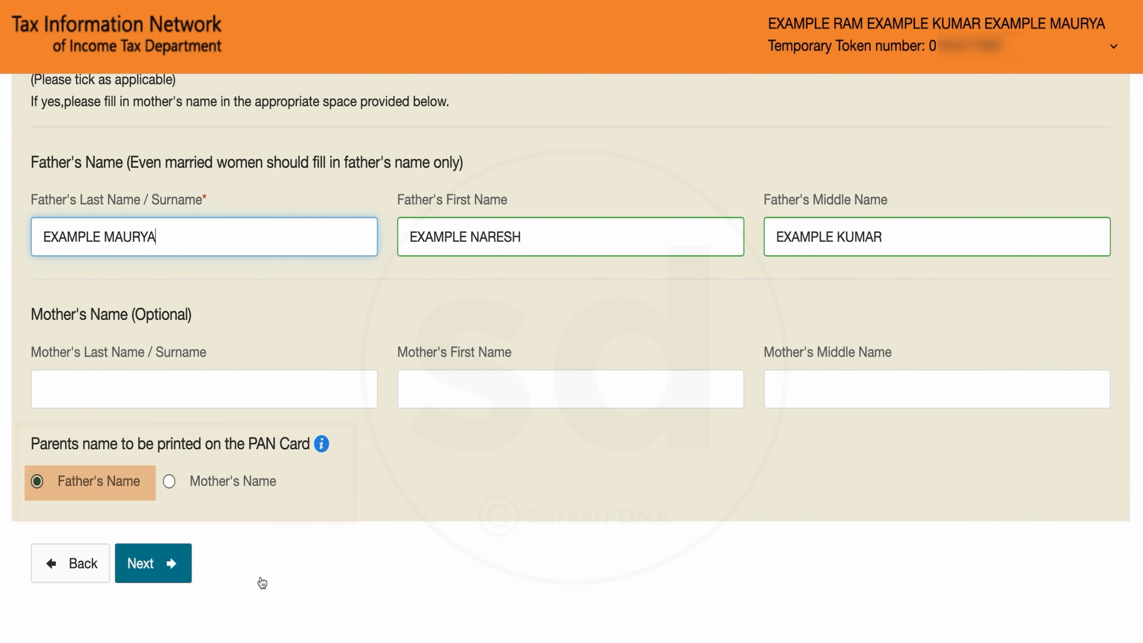
click(153, 581)
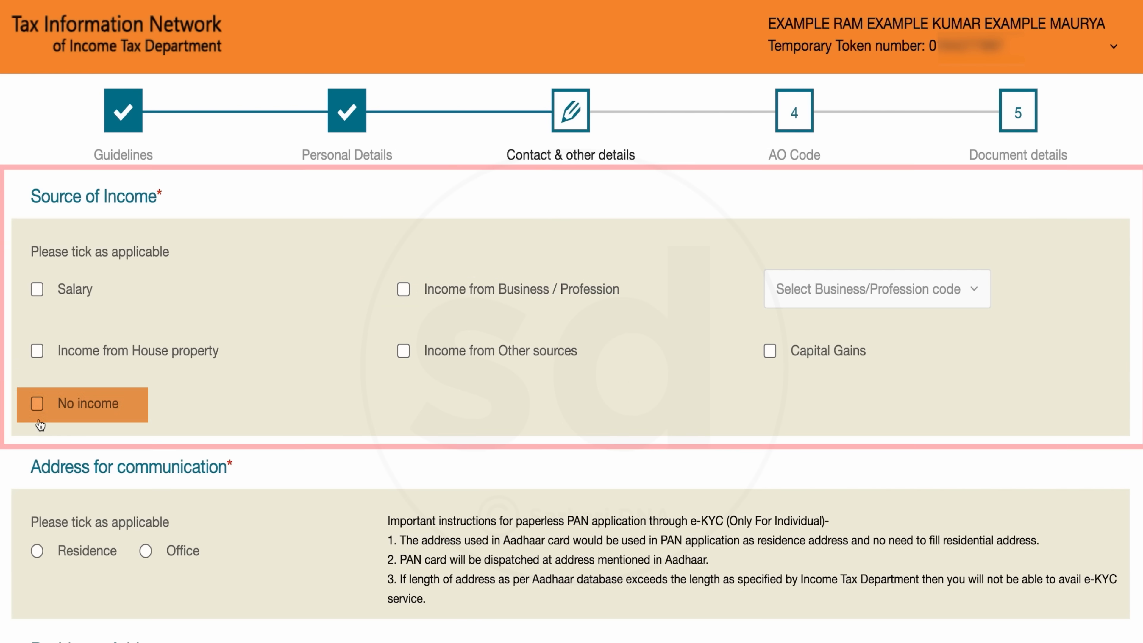
Declare no income and use the residence as the communication address.
click(37, 403)
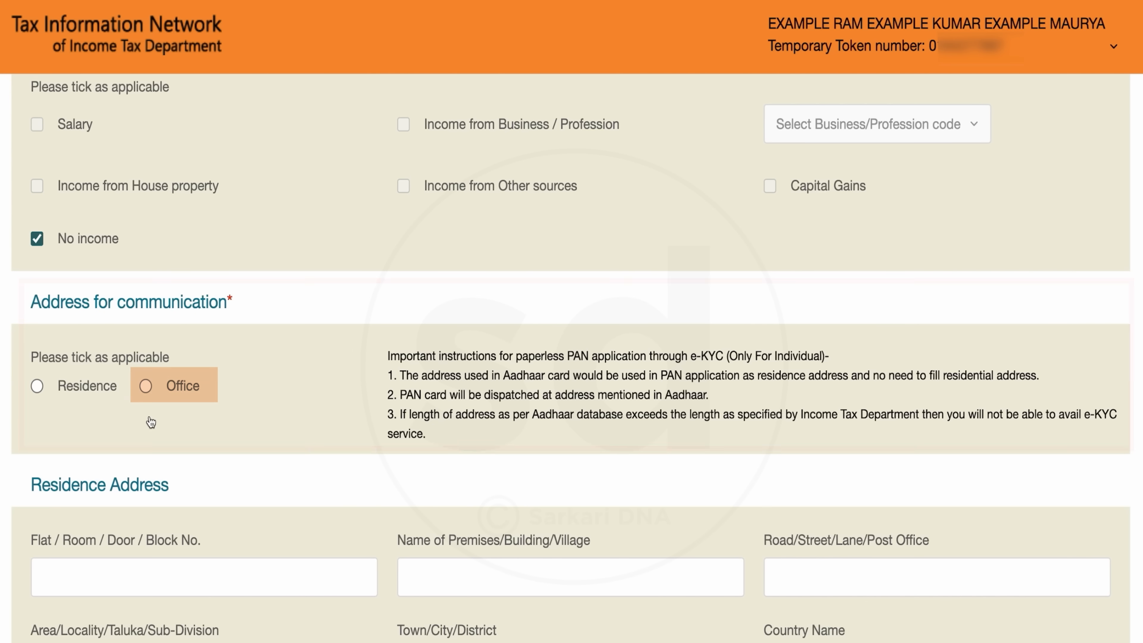
click(37, 386)
scroll(312, 437, down, 3)
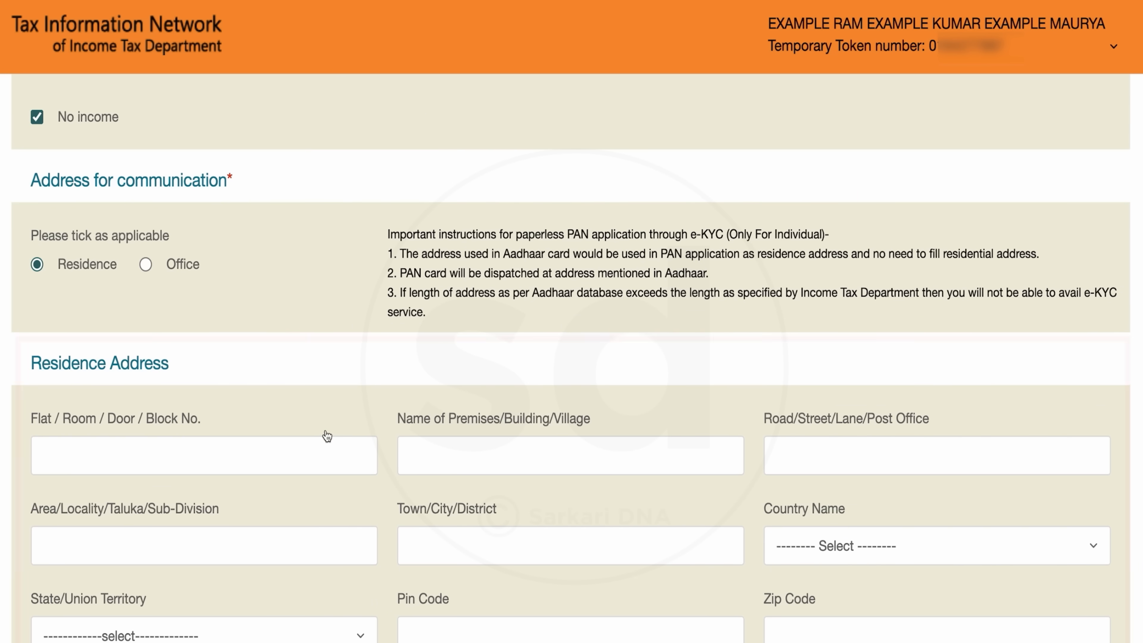
scroll(238, 466, down, 1)
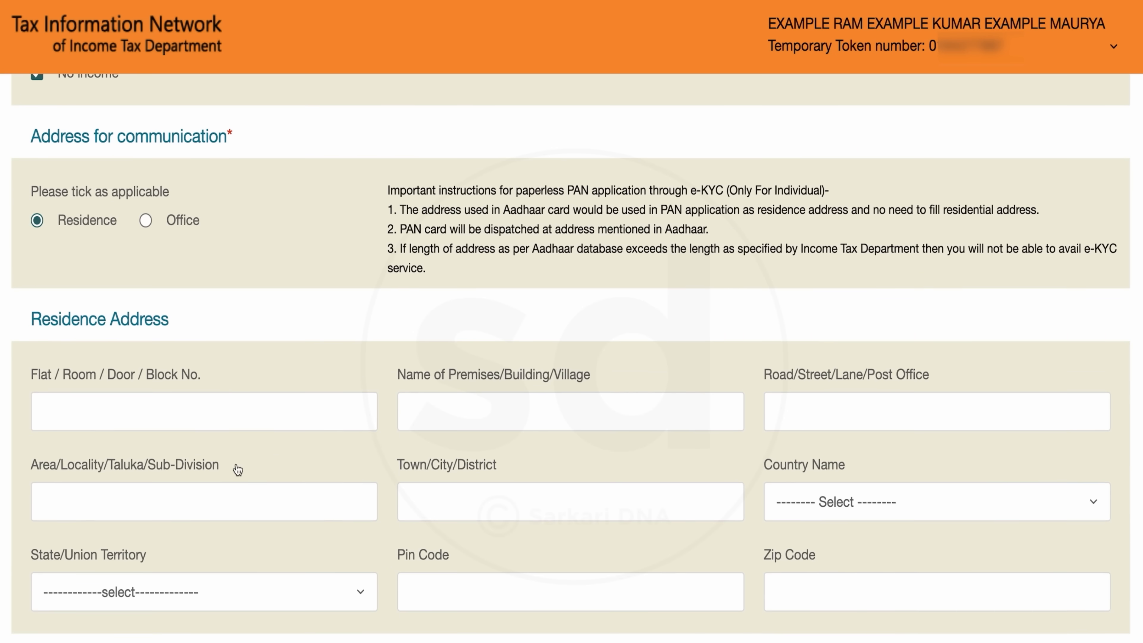
Fill in the residence flat, road, area, town and pin code fields.
text(EXAMPLE 0)
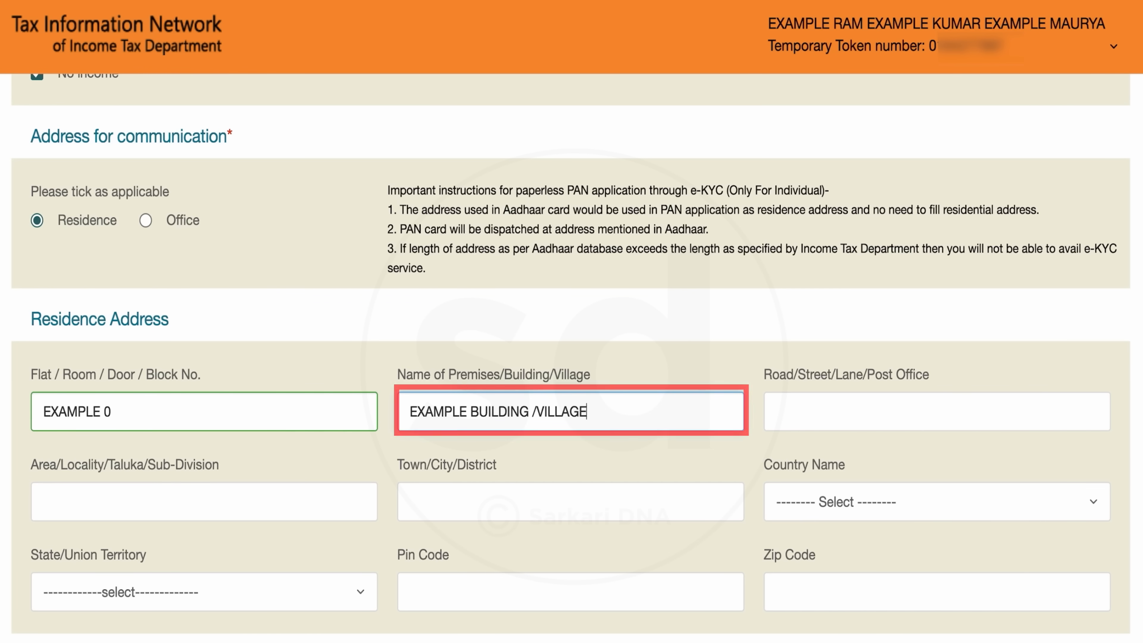
click(810, 411)
text(EXAMPLE POST OFFICE)
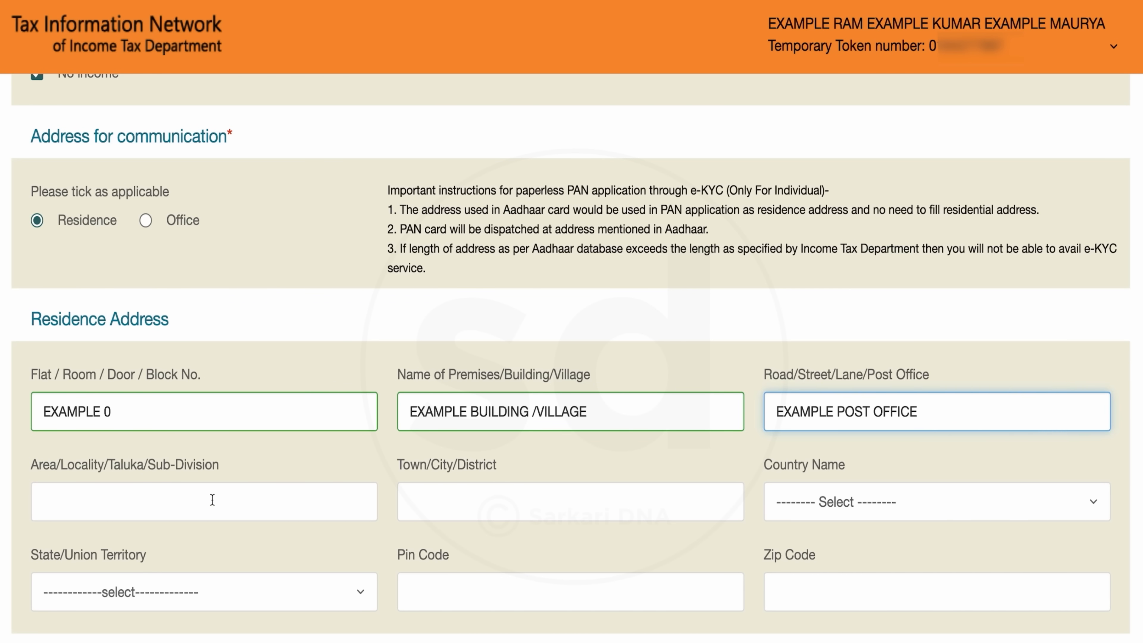
scroll(212, 500, down, 1)
click(209, 453)
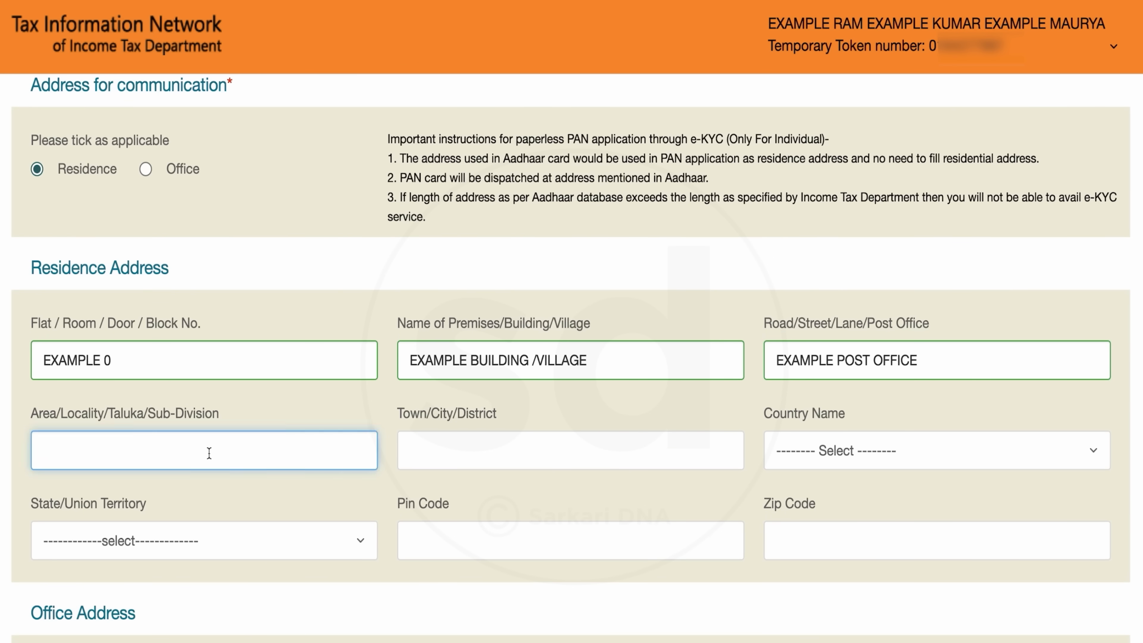
text(EXAMPLE SUB -DIVISION)
click(529, 448)
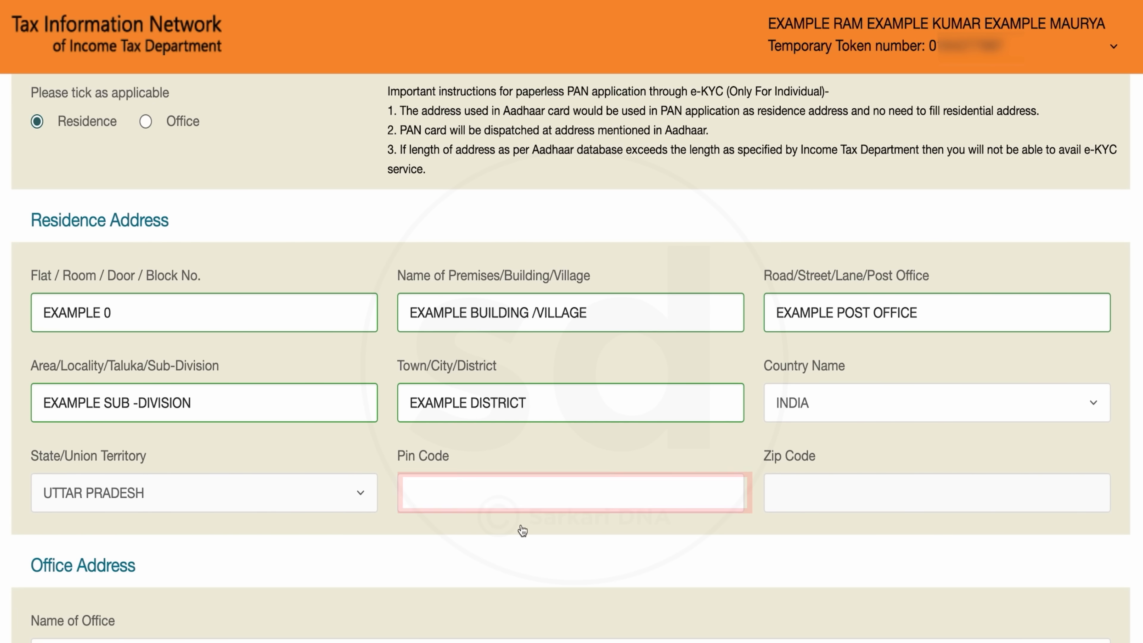
click(590, 503)
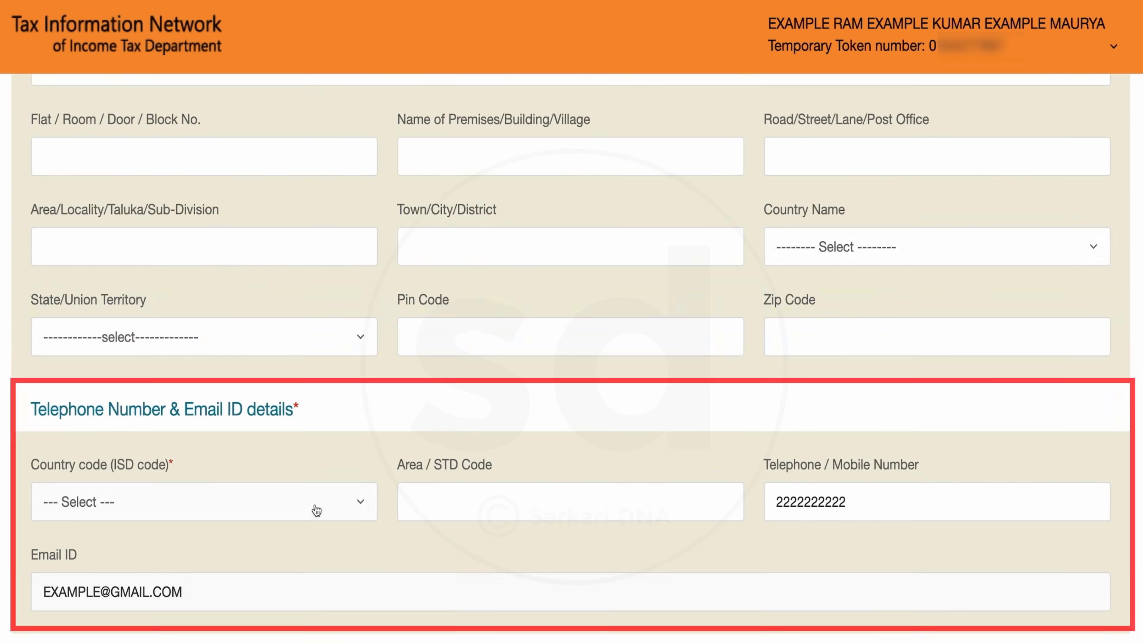
Set the telephone country code to INDIA (91) and continue to the AO Code step.
click(317, 511)
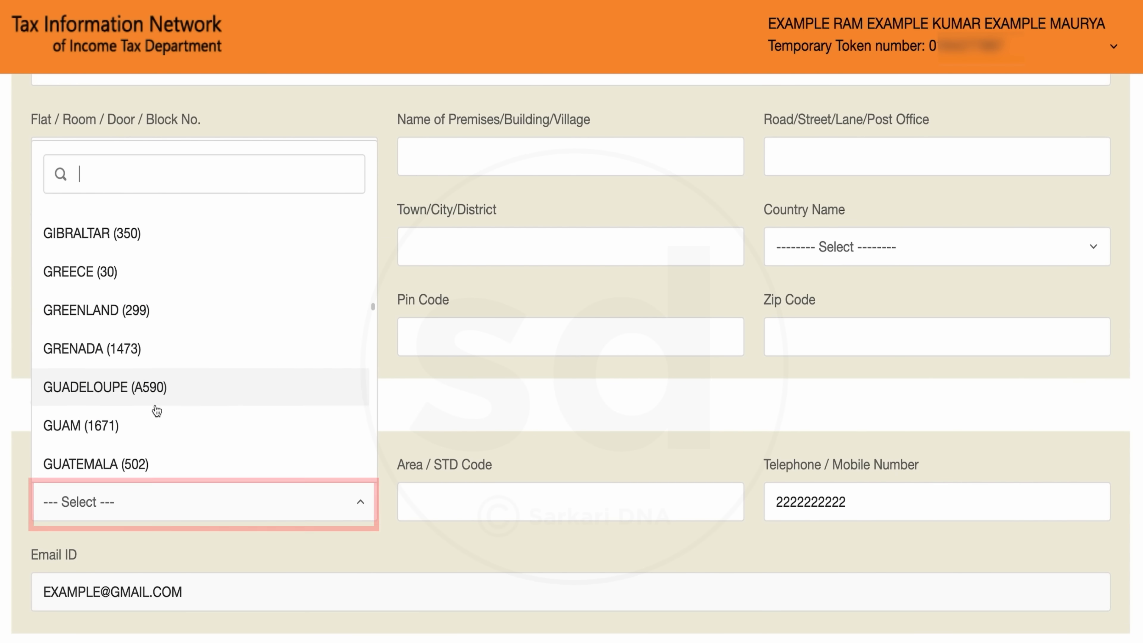
scroll(158, 409, down, 8)
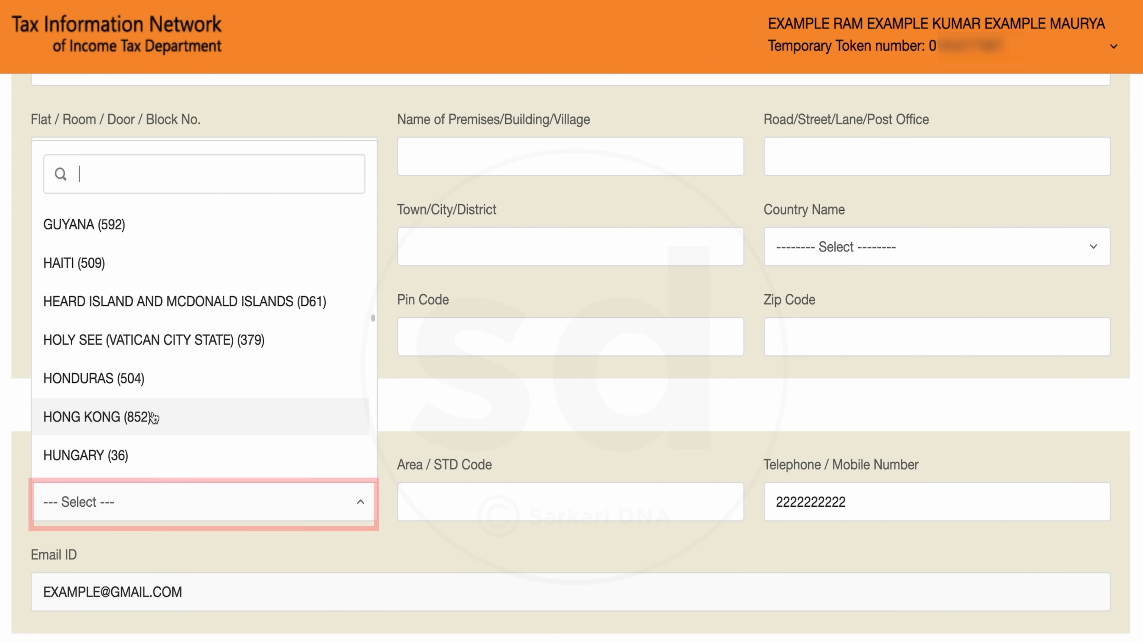
scroll(151, 416, down, 5)
click(95, 382)
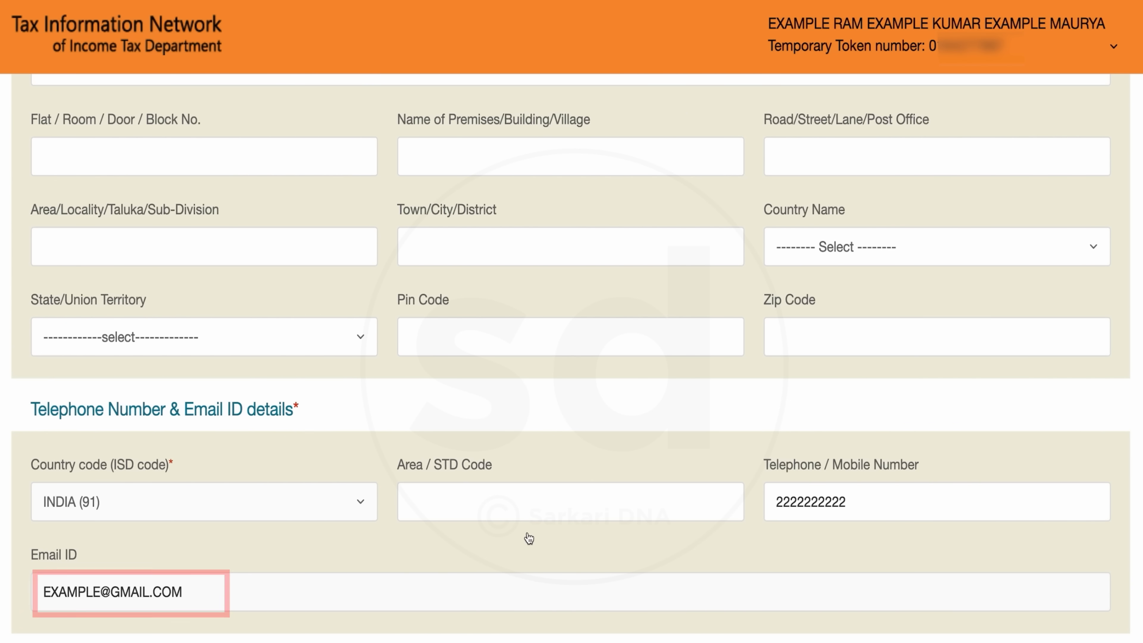
scroll(529, 538, down, 6)
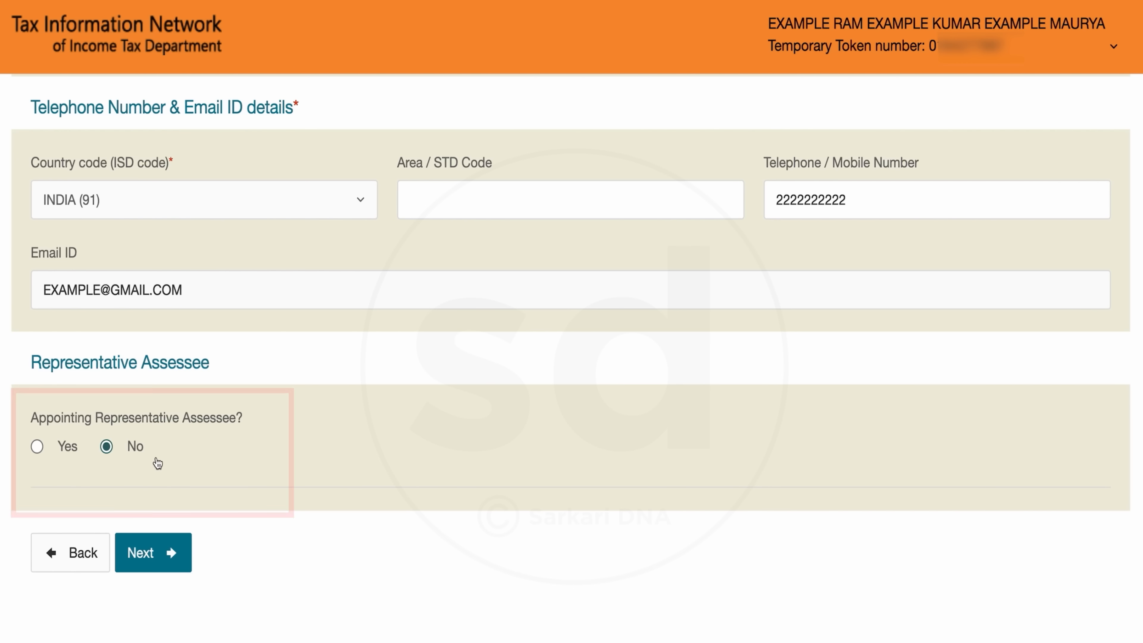
click(153, 557)
scroll(730, 597, down, 5)
Look up AO codes for Indian Citizens in state UTTAR PRADESH, city LUCKNOW.
scroll(730, 598, down, 1)
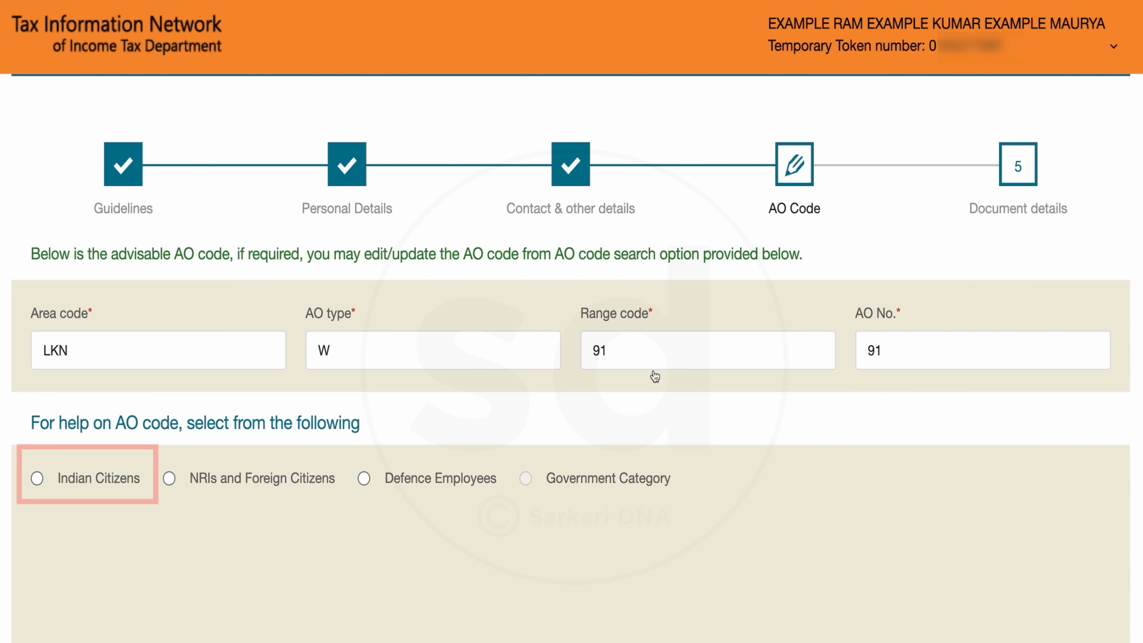
click(37, 478)
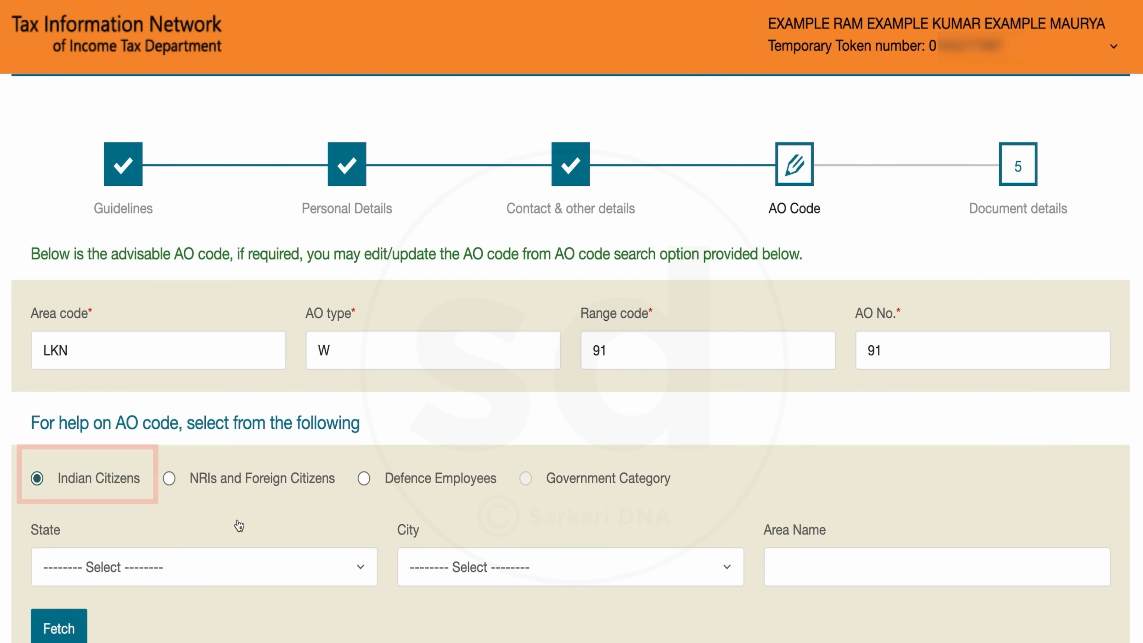
scroll(243, 527, down, 2)
scroll(242, 508, down, 2)
click(216, 417)
click(185, 295)
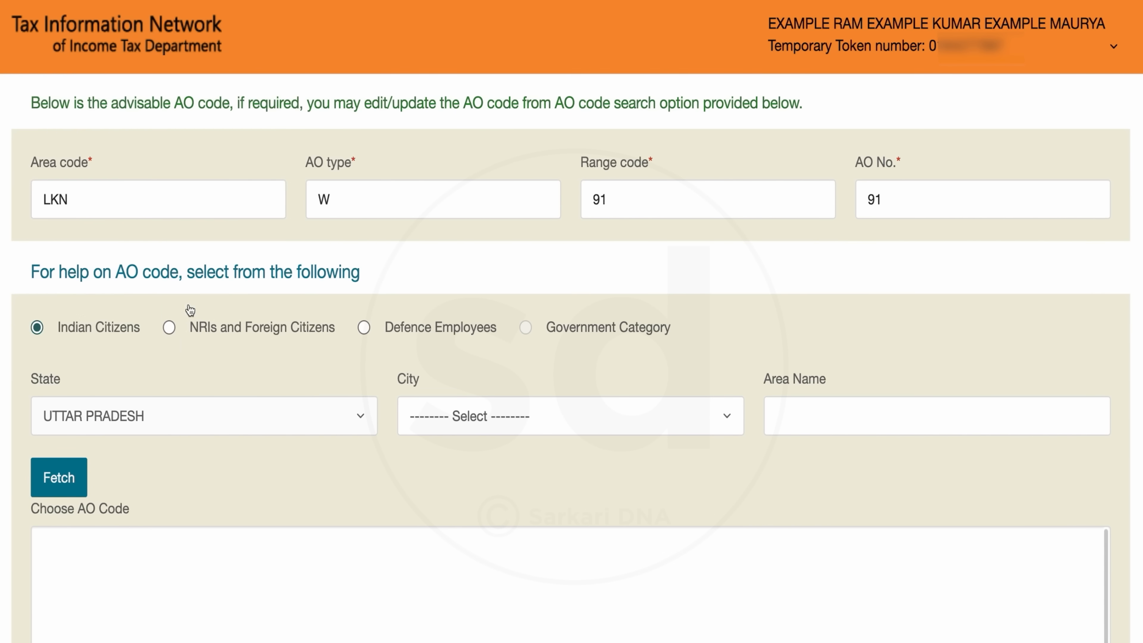
click(540, 426)
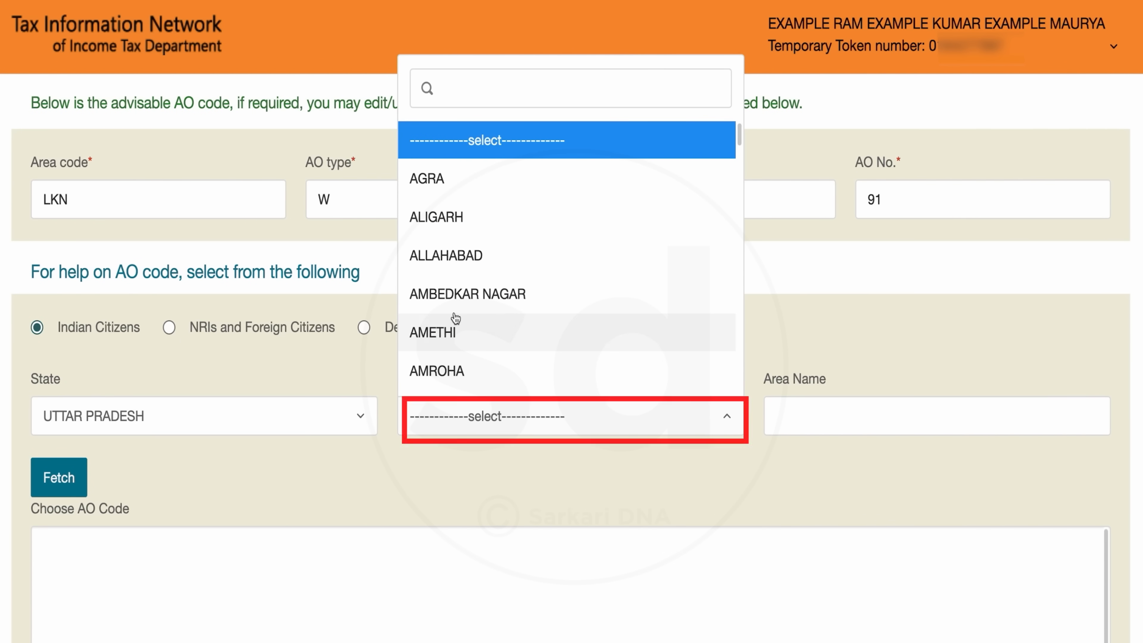
click(517, 201)
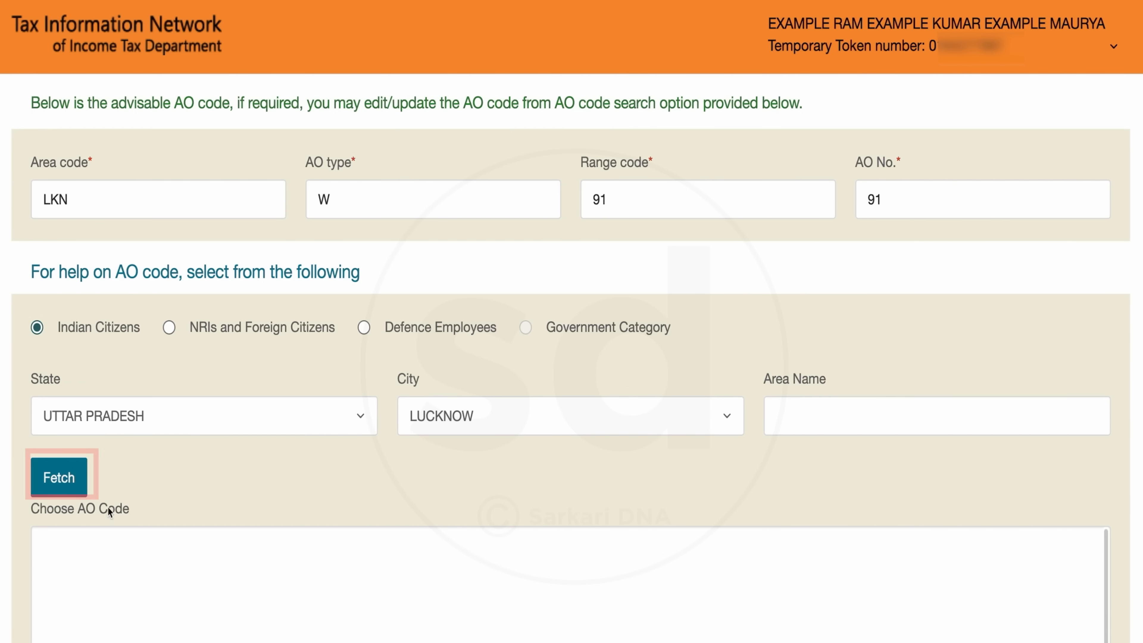
Pick DCIT / ACIT-1, Lucknow New so the AO code becomes LKN / C / 91 / 1.
click(59, 477)
scroll(70, 489, down, 5)
scroll(401, 585, down, 4)
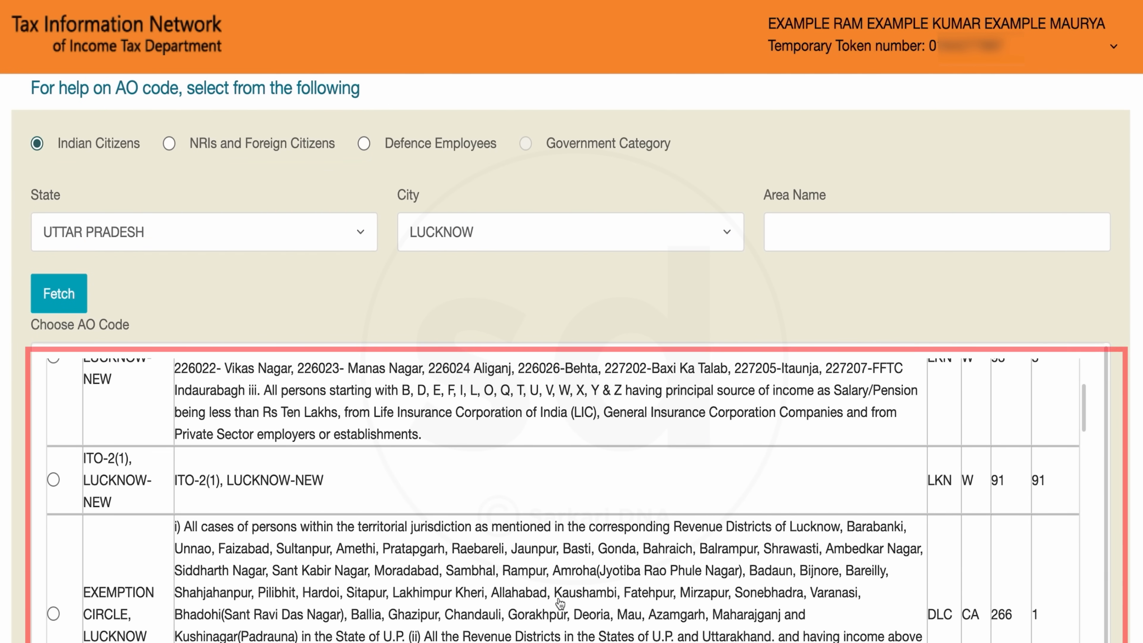
scroll(560, 603, down, 5)
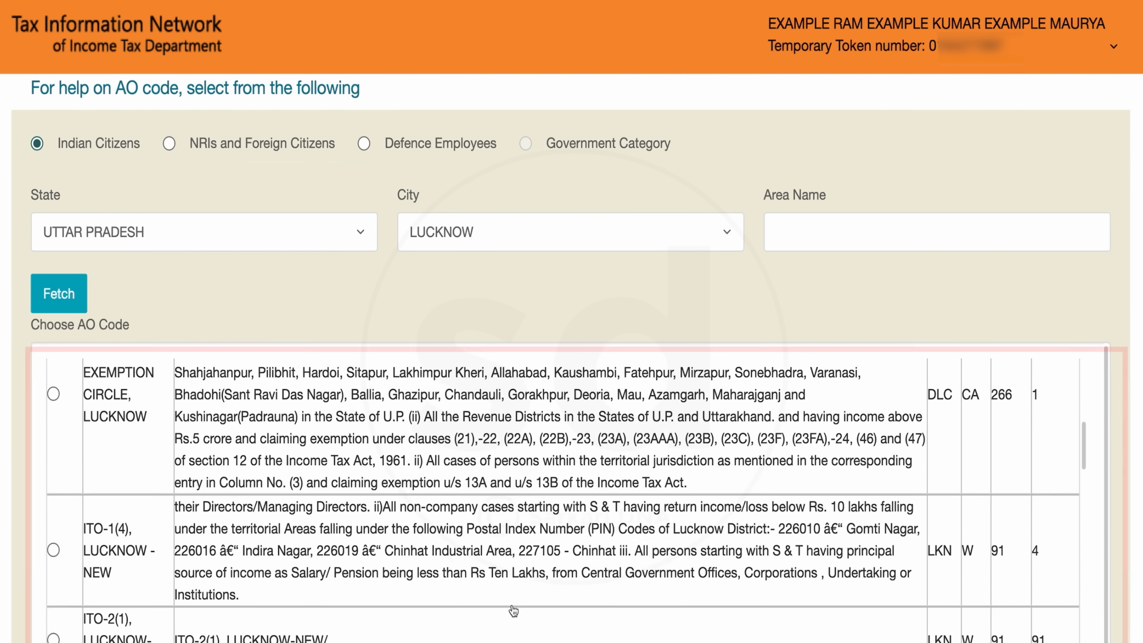
scroll(513, 612, down, 3)
scroll(443, 601, down, 5)
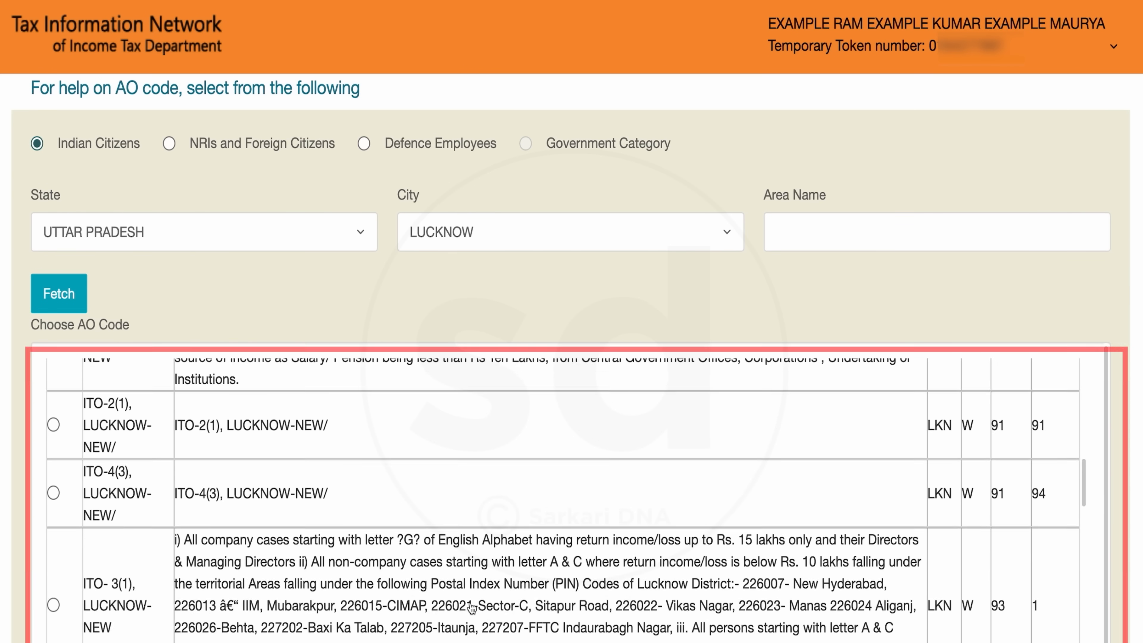
scroll(525, 618, up, 8)
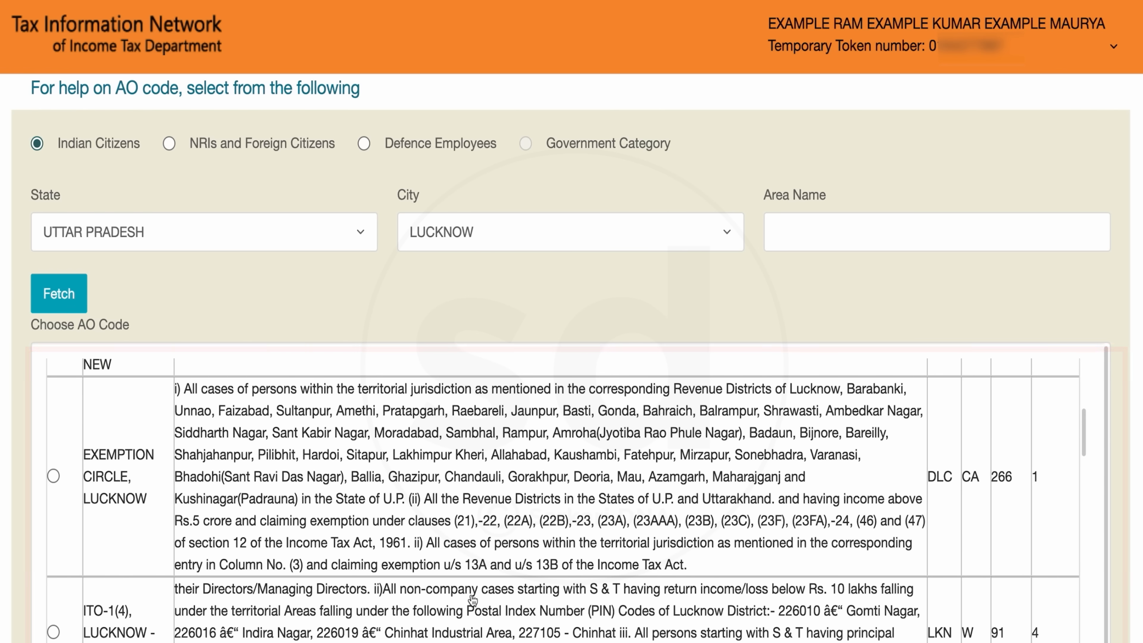
scroll(472, 600, up, 1)
scroll(473, 600, up, 3)
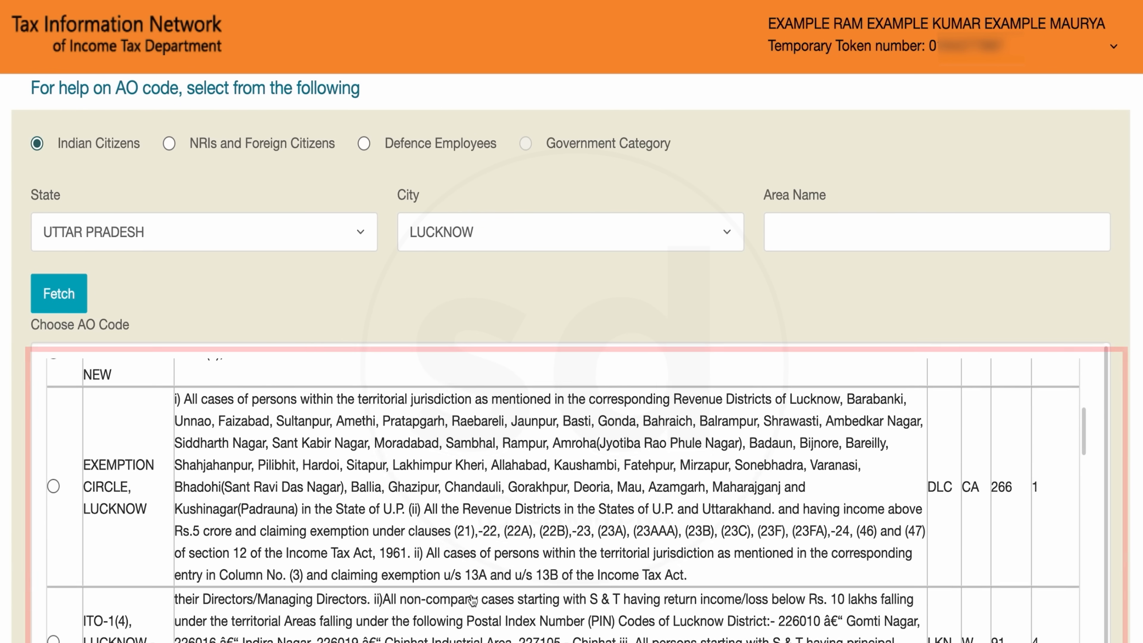
click(57, 489)
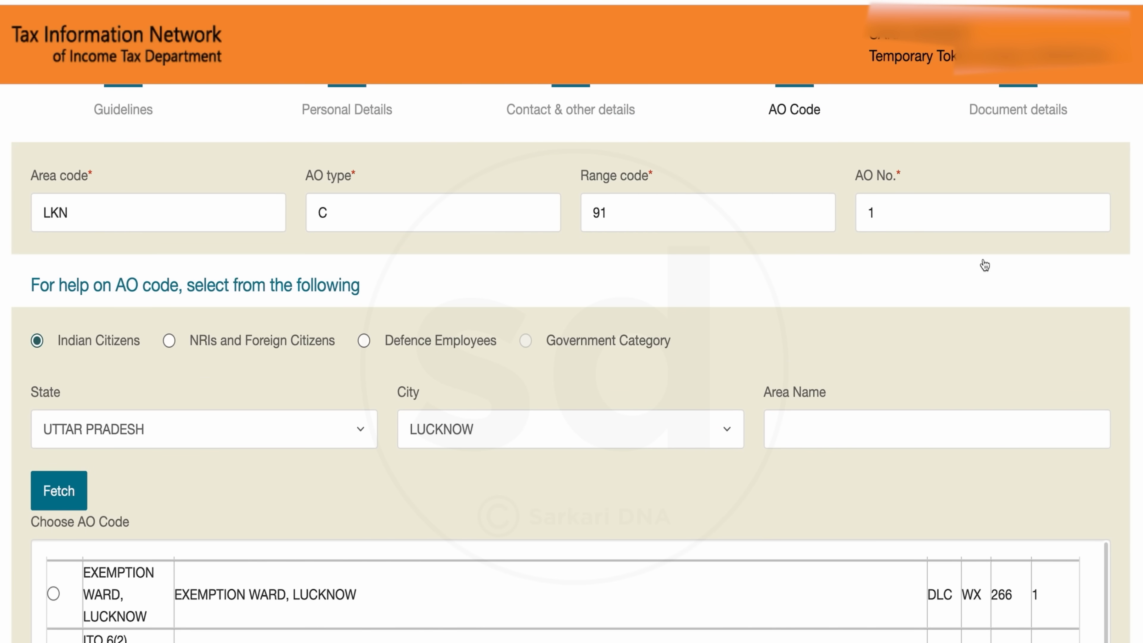
scroll(703, 460, down, 8)
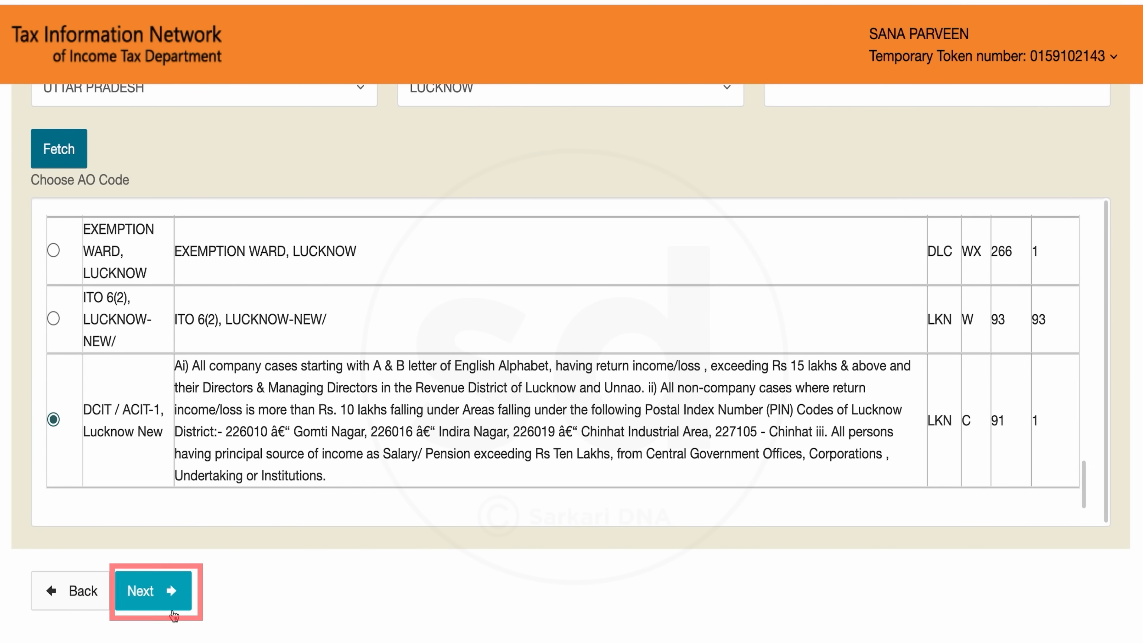
Move to Document details and choose AADHAAR Card as proof of identity.
click(153, 590)
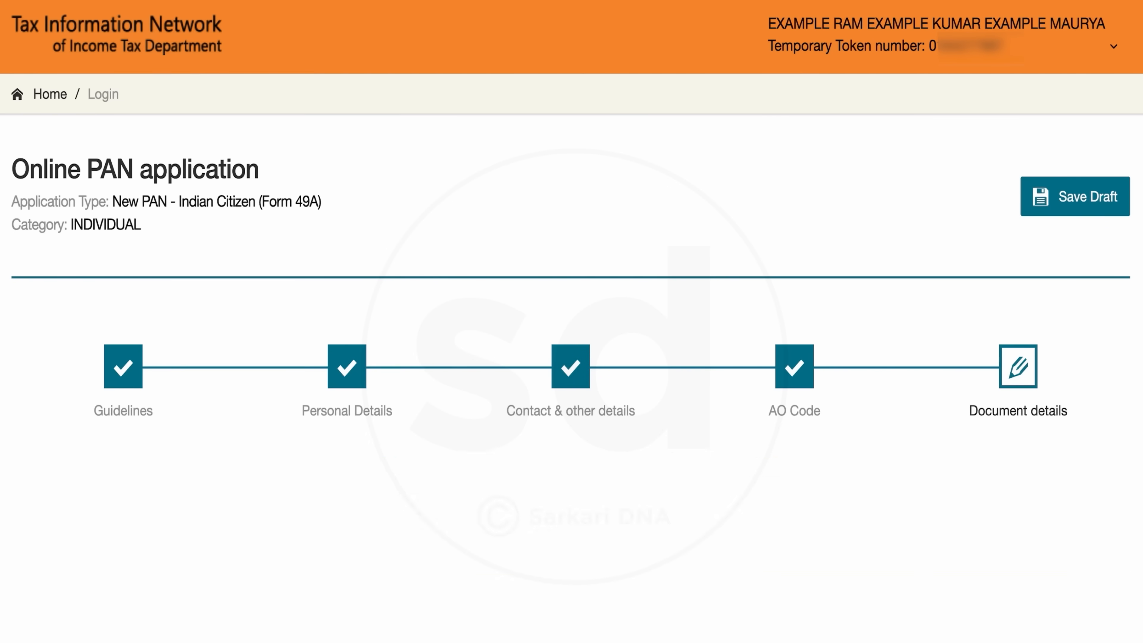
scroll(620, 544, down, 4)
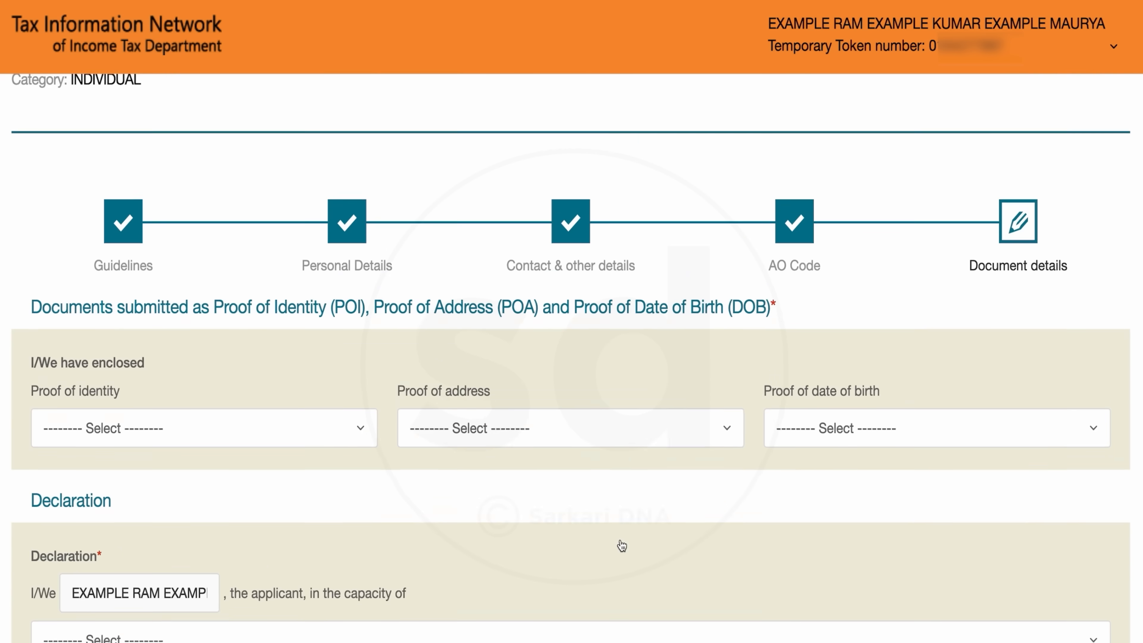
scroll(620, 542, down, 2)
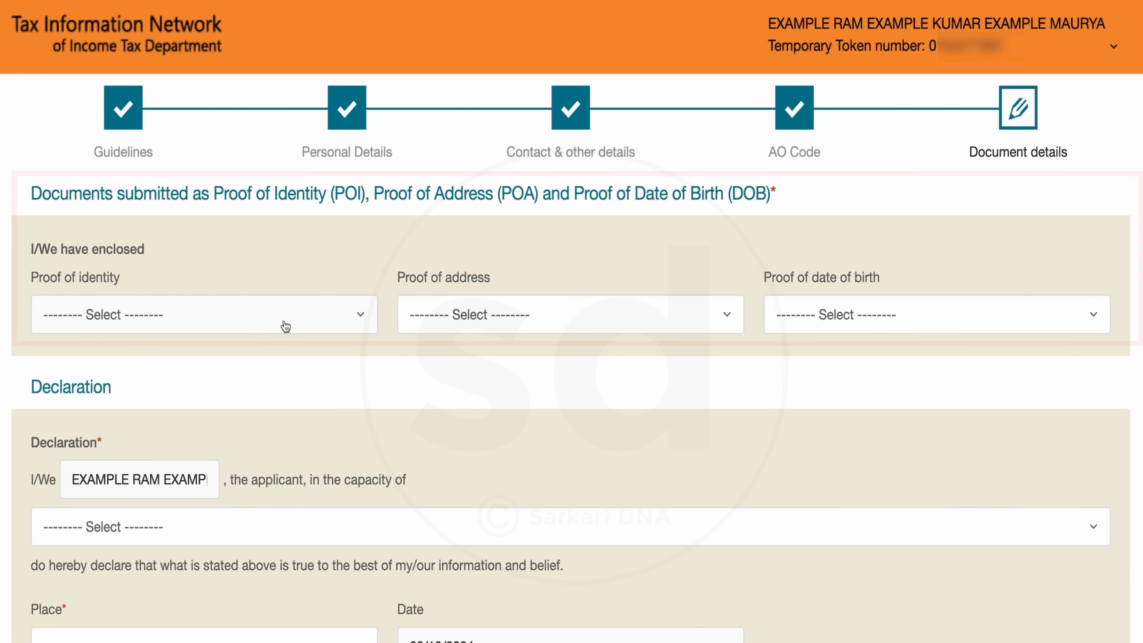
click(300, 325)
scroll(197, 451, down, 10)
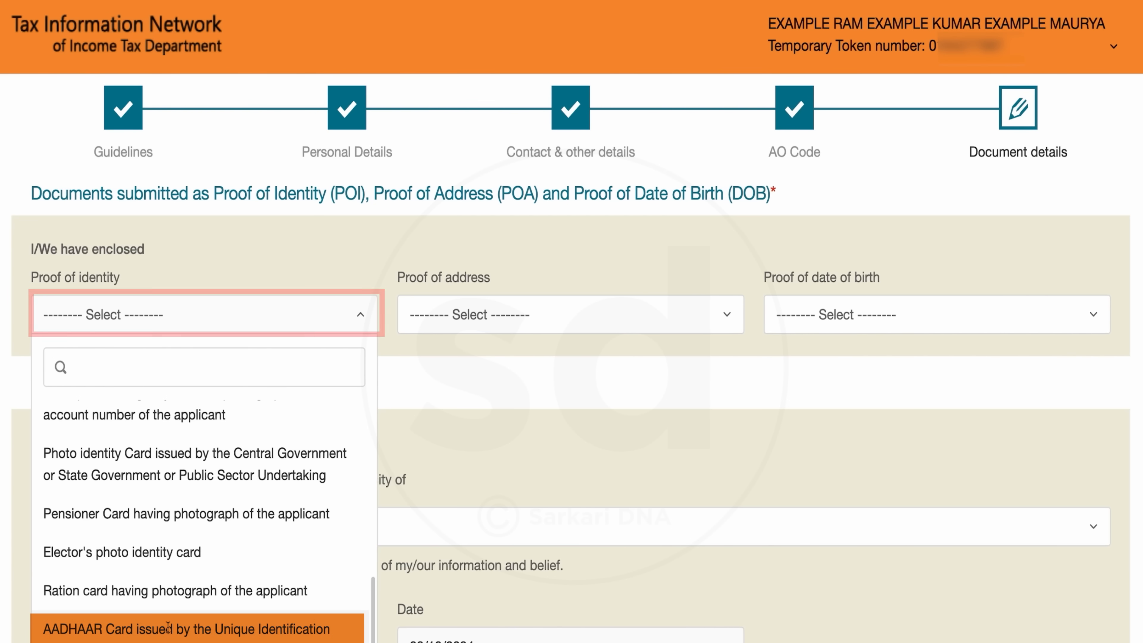
scroll(111, 550, up, 10)
scroll(217, 612, down, 5)
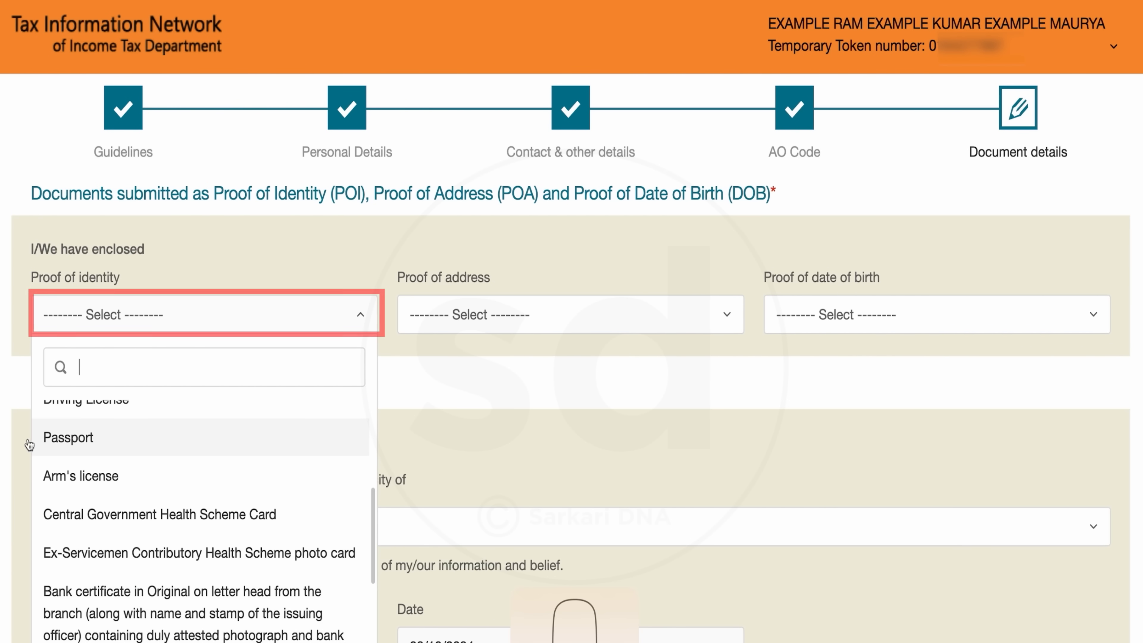
scroll(225, 574, down, 3)
scroll(224, 574, down, 3)
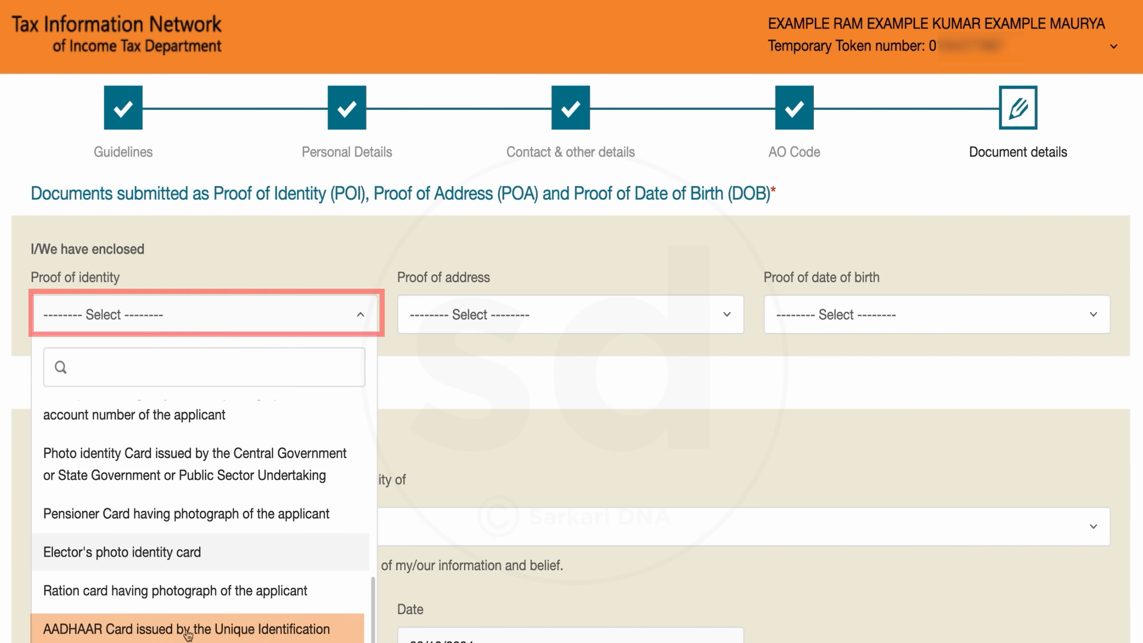
click(175, 629)
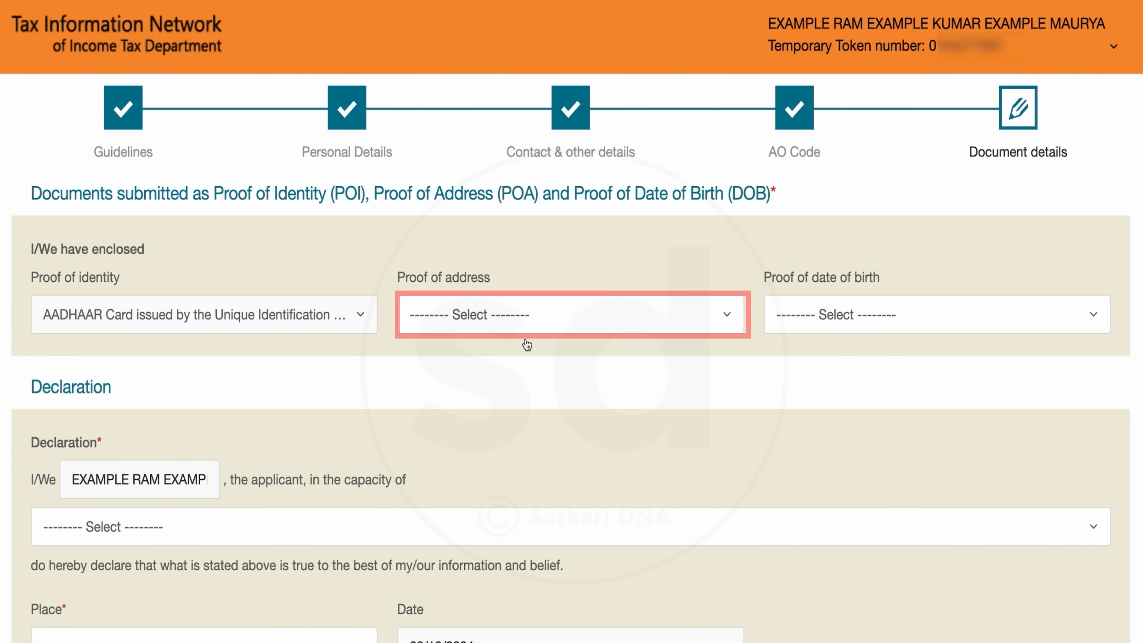
Choose AADHAAR Card as proof of address and proof of date of birth.
click(542, 323)
scroll(525, 543, down, 8)
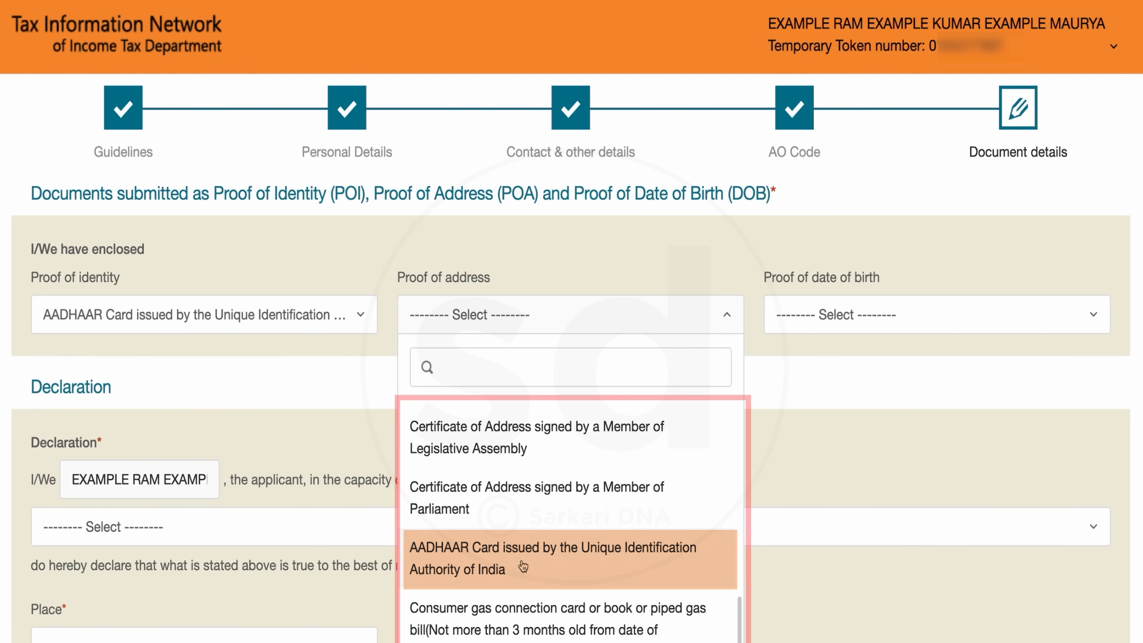
click(526, 564)
click(798, 323)
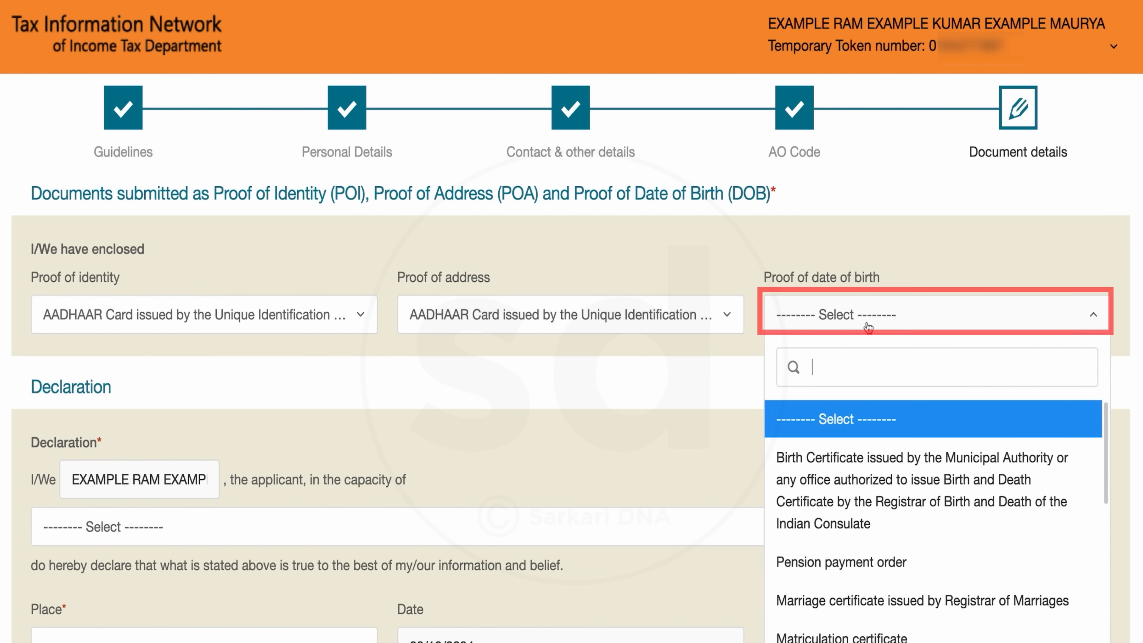
scroll(866, 623, down, 6)
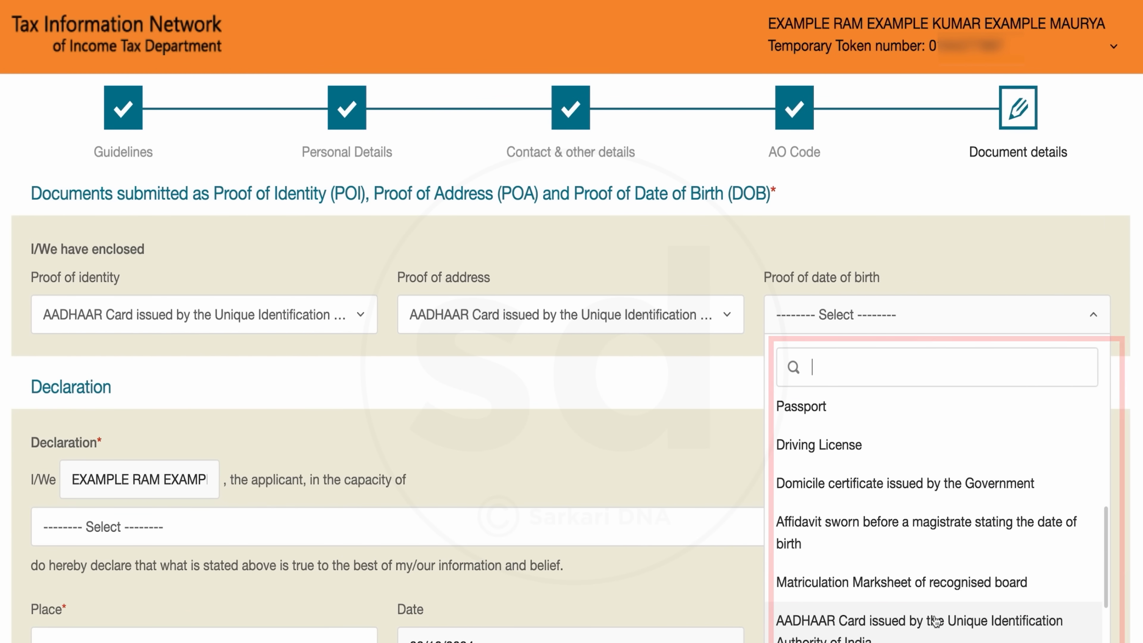
click(891, 633)
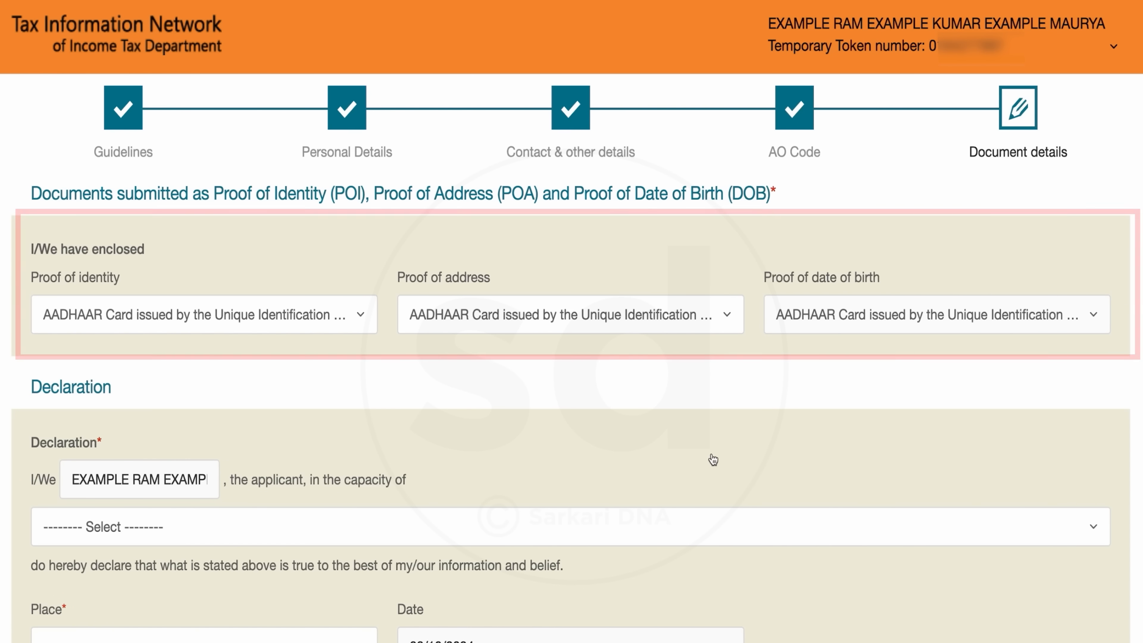
scroll(713, 459, down, 2)
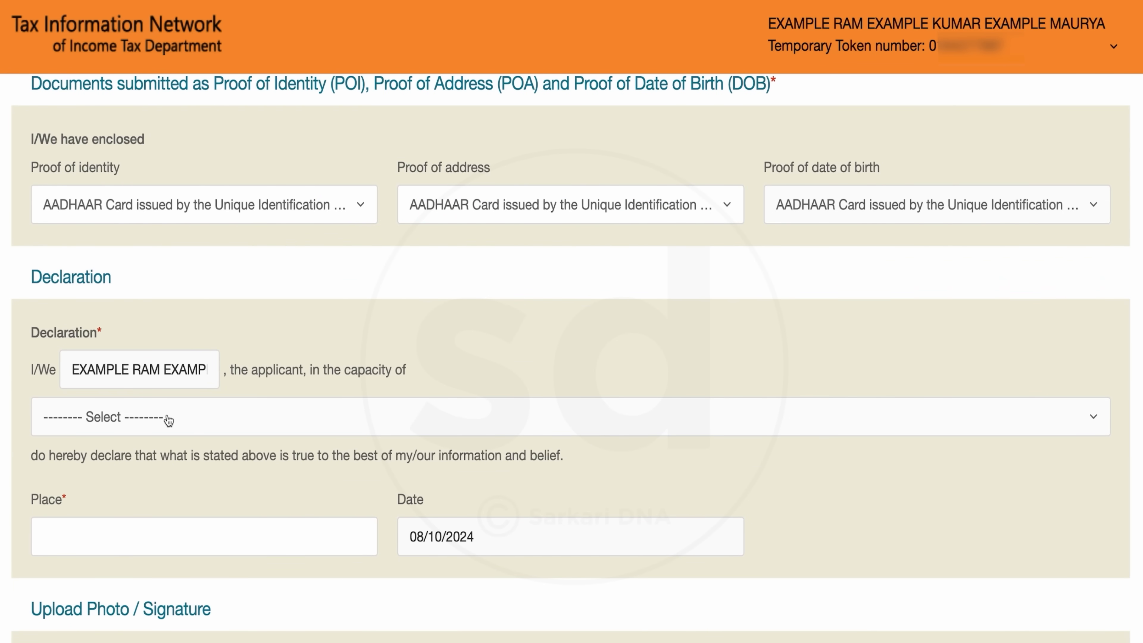
Declare capacity as Himself/Herself with place LUCKNOW, then begin a Google search for 'sarkari dna'.
click(192, 422)
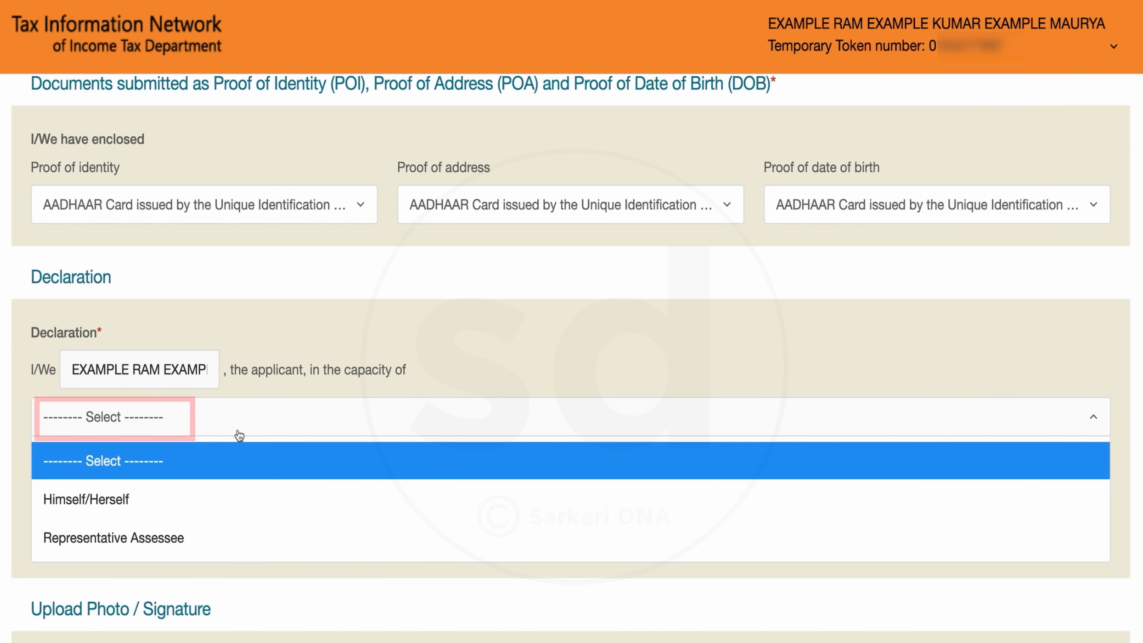
click(108, 501)
scroll(247, 372, down, 3)
click(246, 372)
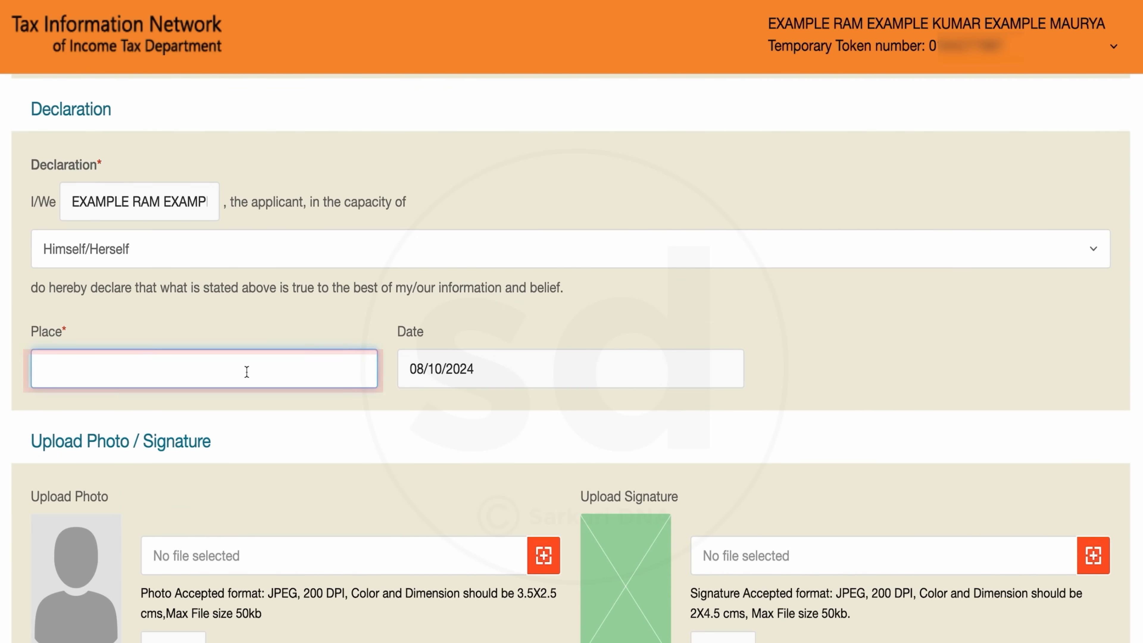
text(L)
text(UCKNOW)
scroll(247, 441, down, 3)
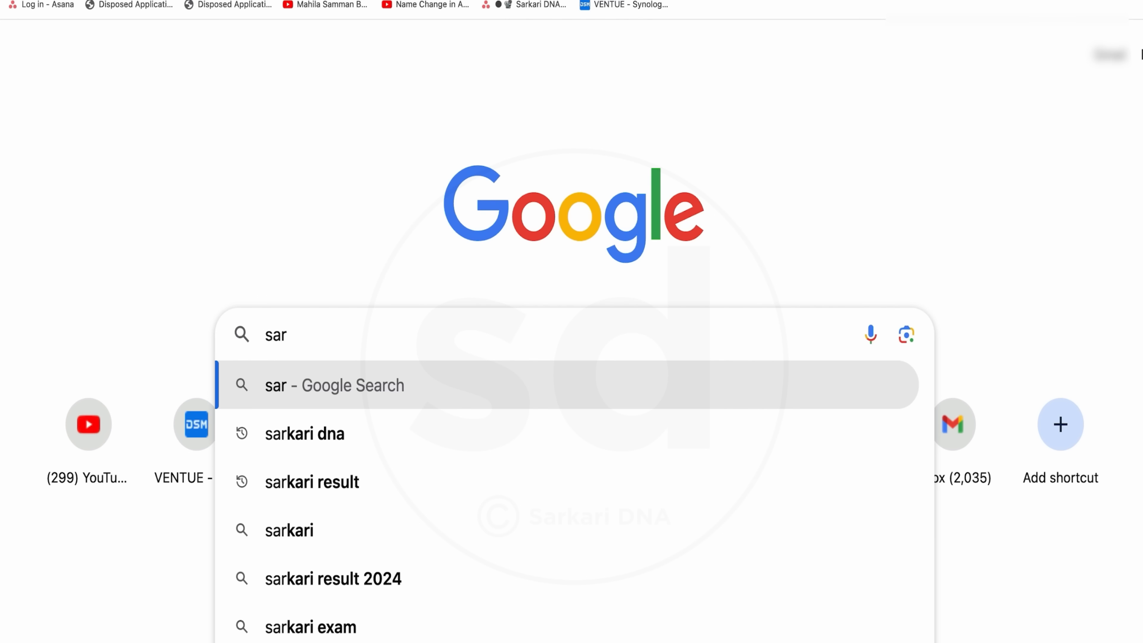
text(kari)
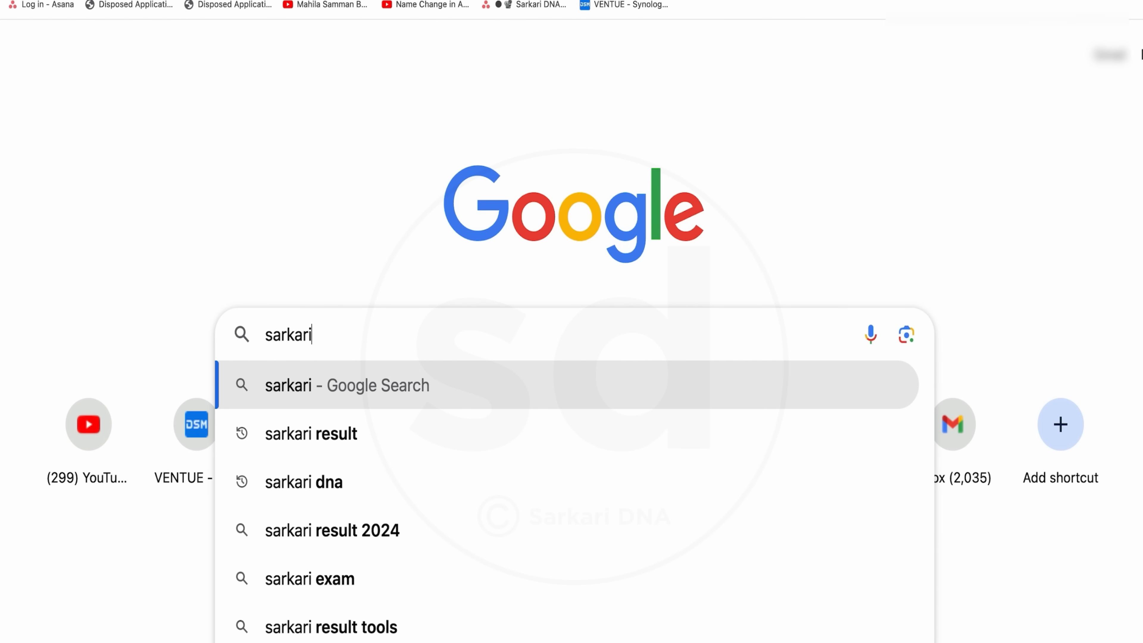
text( dna)
Search Google for 'sarkari dna', open the 'टूल्स - Sarkari DNA' result and scroll to its image tools.
key(Return)
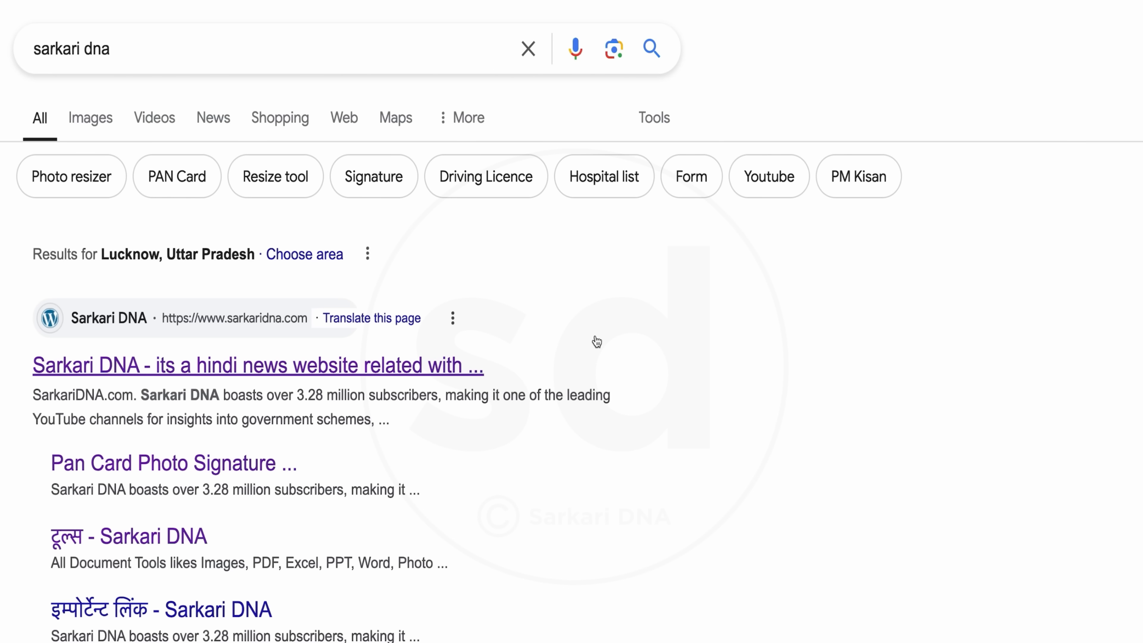
scroll(294, 468, down, 3)
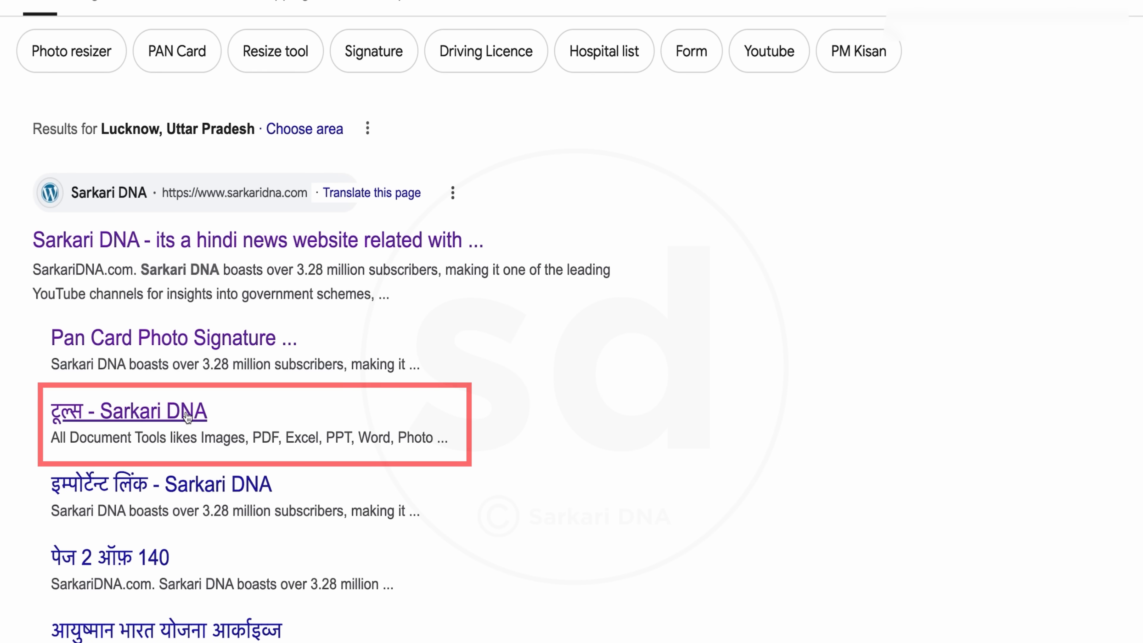
click(153, 417)
scroll(603, 639, down, 3)
scroll(603, 639, down, 5)
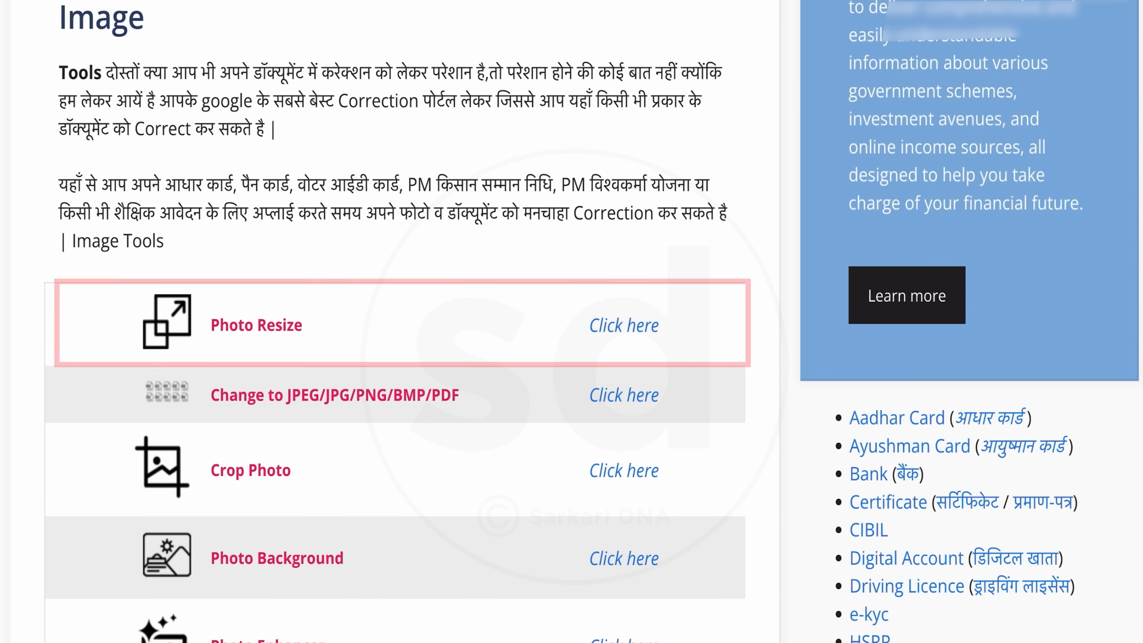
scroll(264, 626, down, 3)
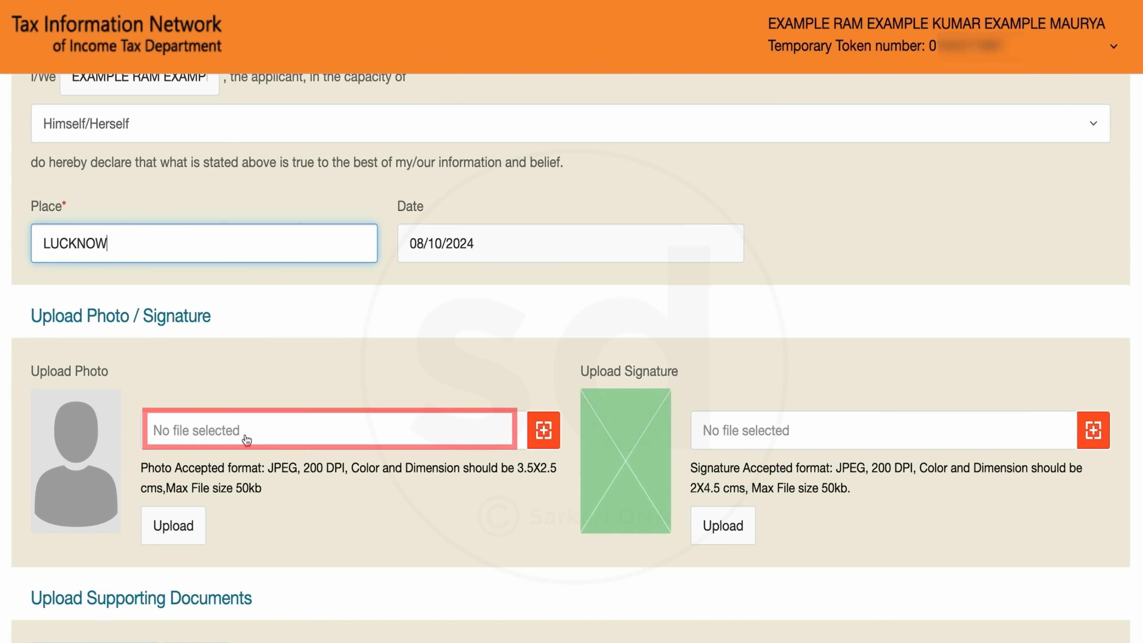
Upload the applicant's JPG photo to the PAN form.
click(247, 439)
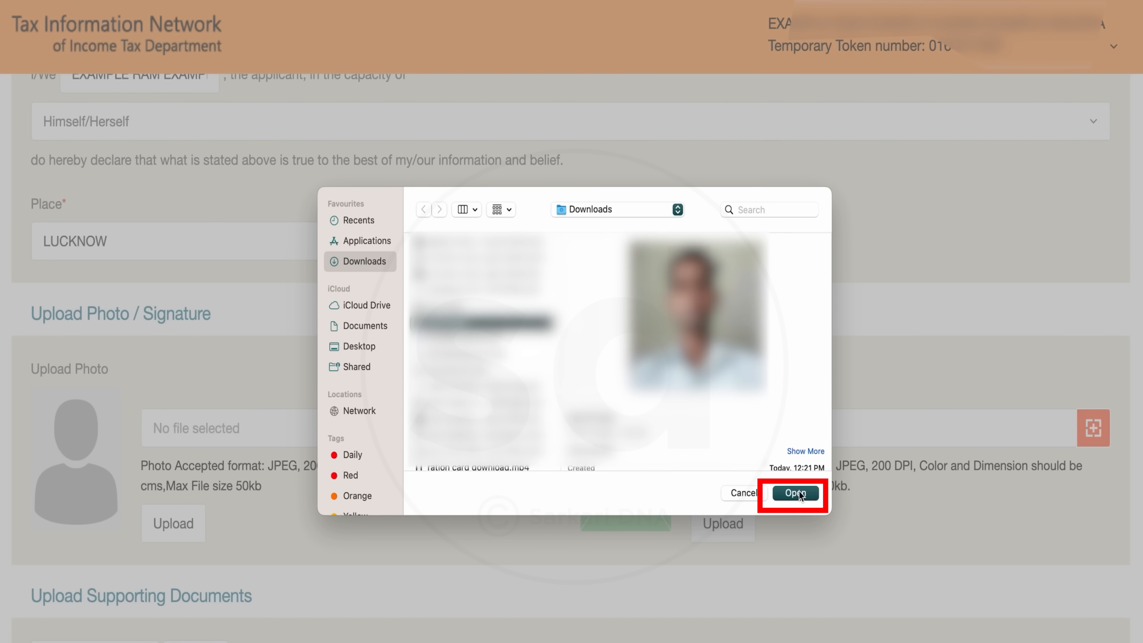
click(798, 495)
scroll(796, 498, down, 1)
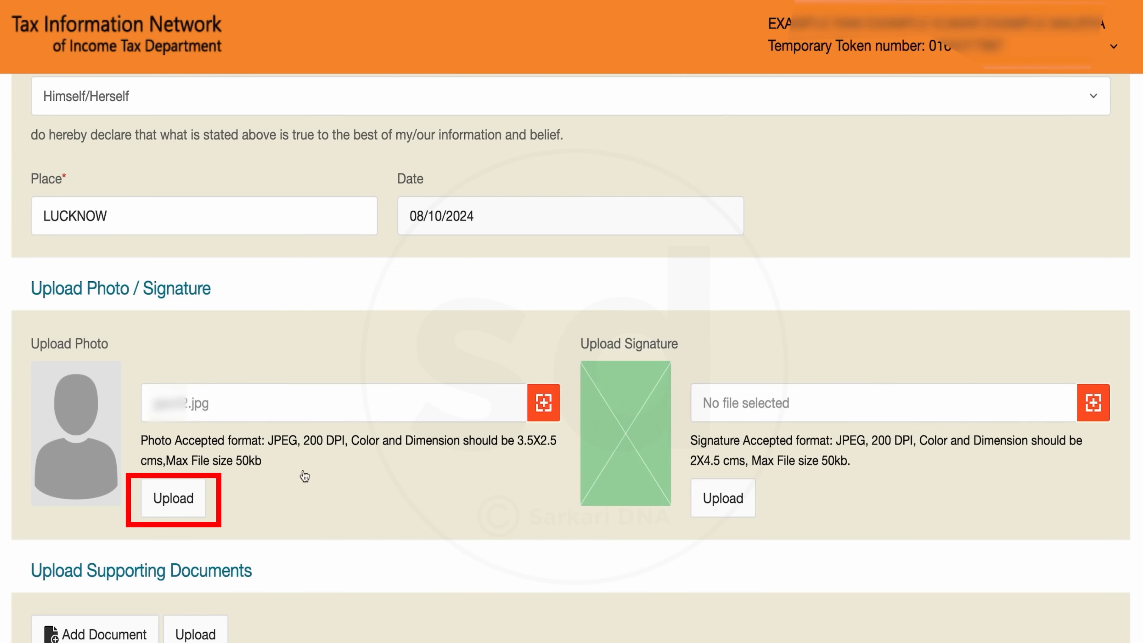
click(171, 512)
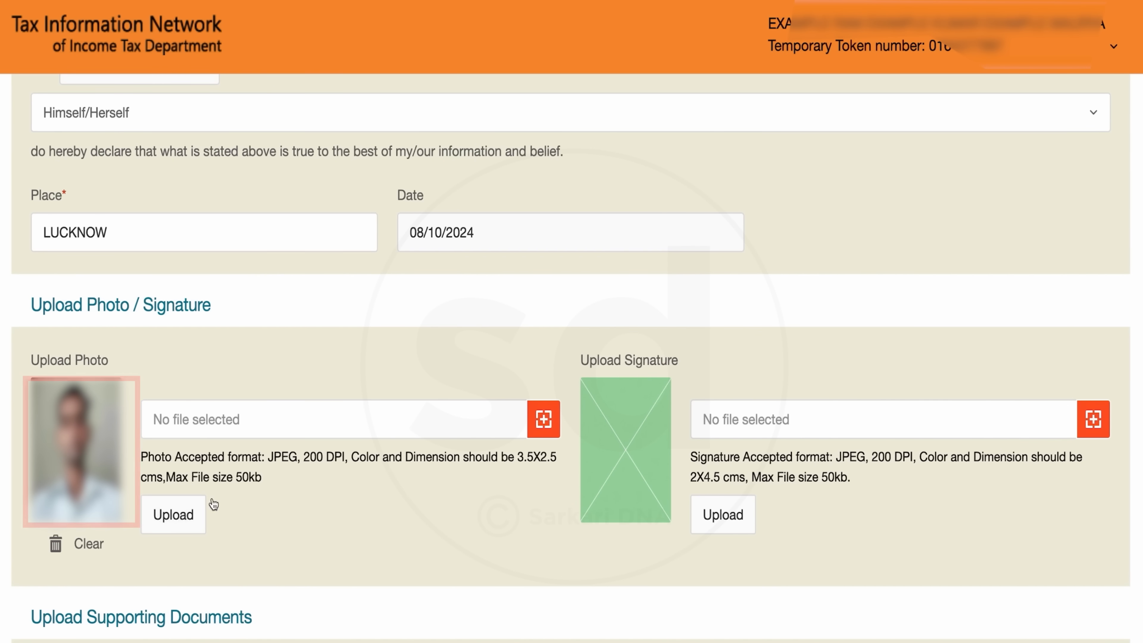
Upload sing12.jpg as the applicant's signature image.
click(745, 426)
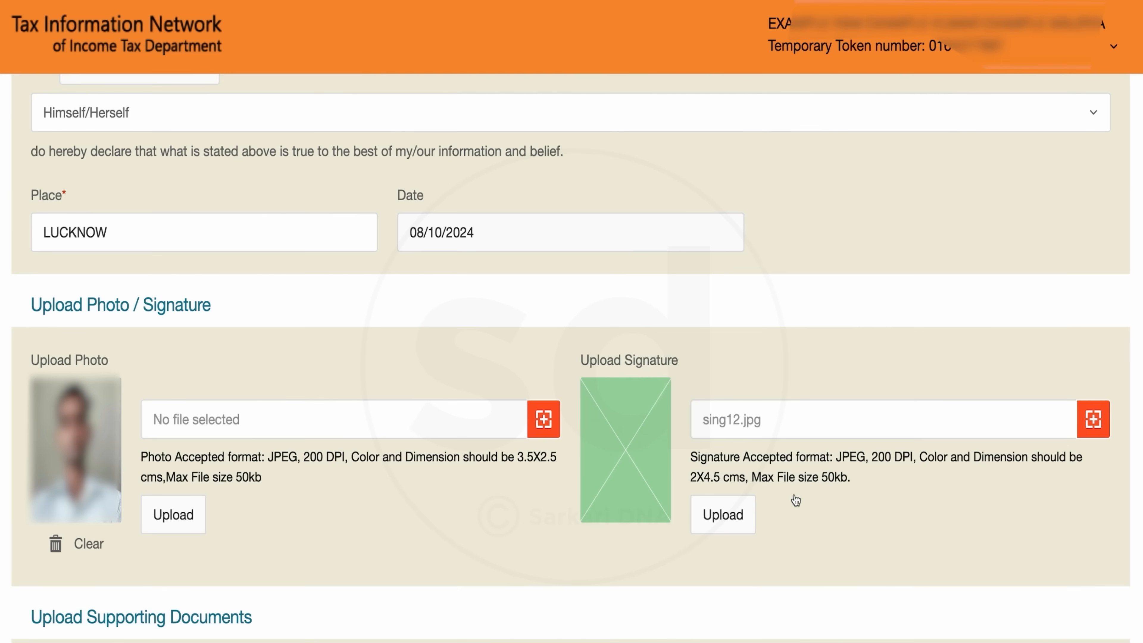
click(721, 527)
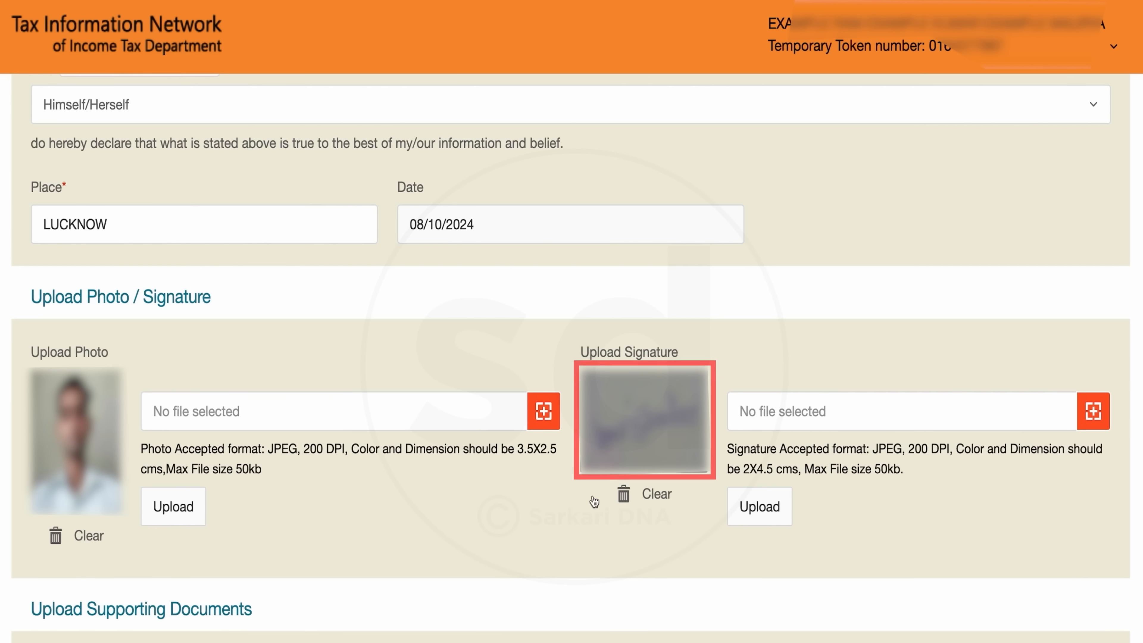
scroll(755, 504, down, 7)
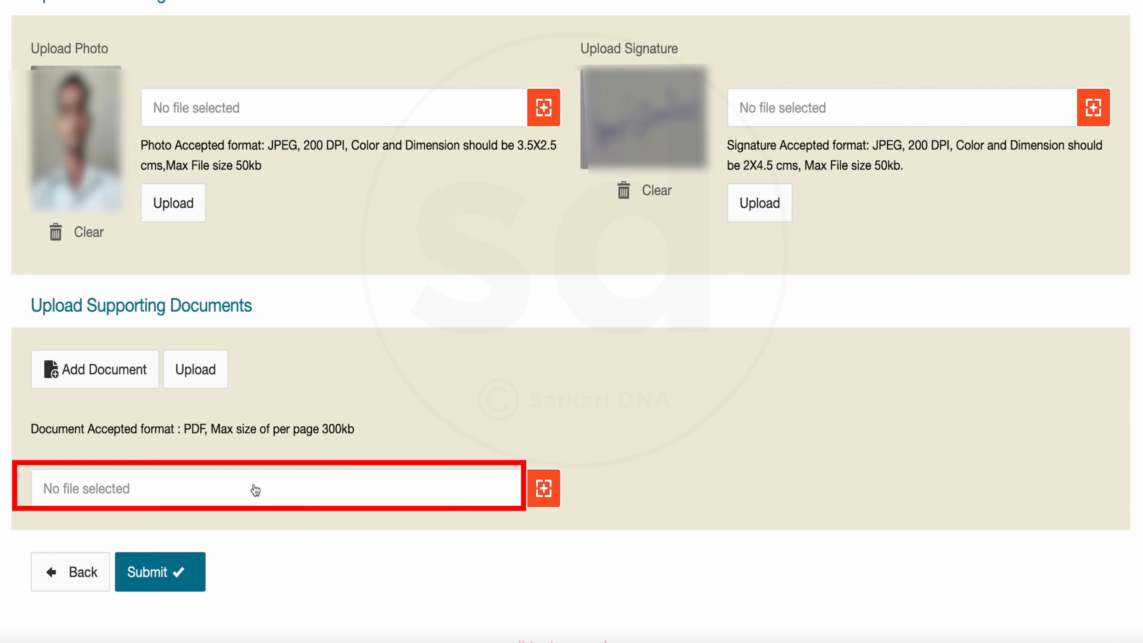
Choose the PDF file as the supporting document in the file dialog.
click(255, 490)
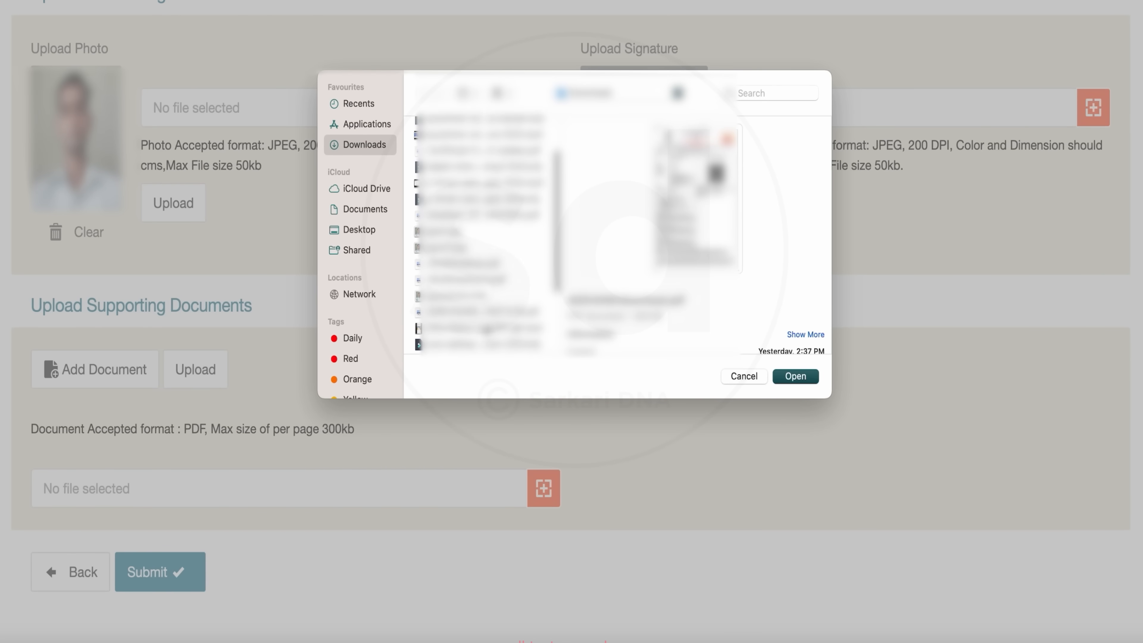
click(794, 378)
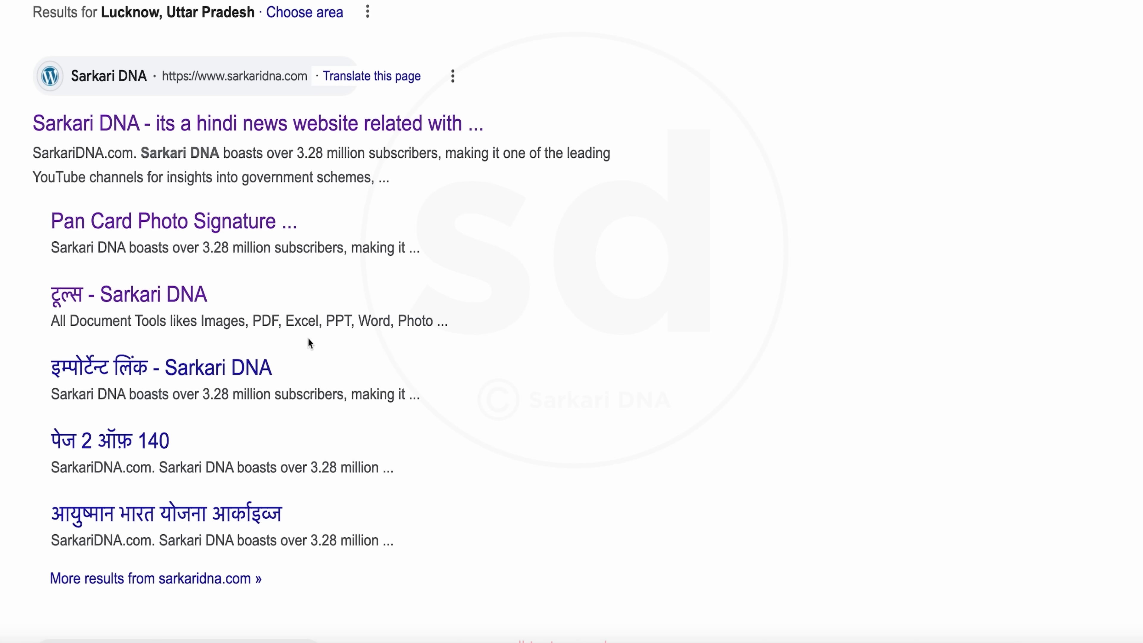
Open the Sarkari DNA Tools page from the Google results and scroll its tool list.
click(57, 301)
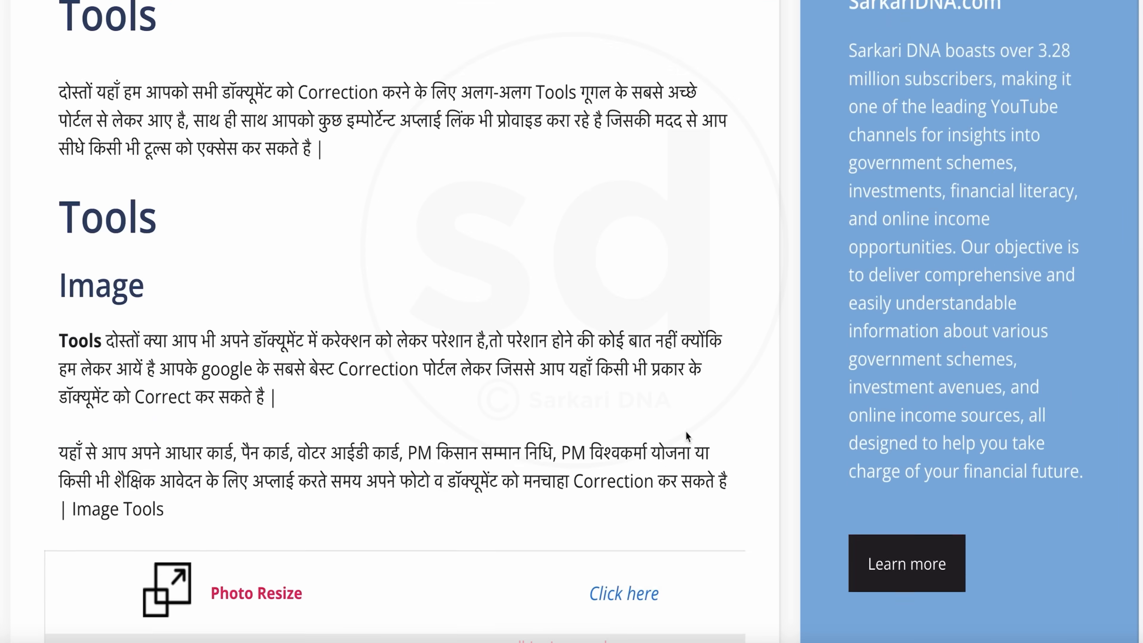
scroll(686, 431, down, 8)
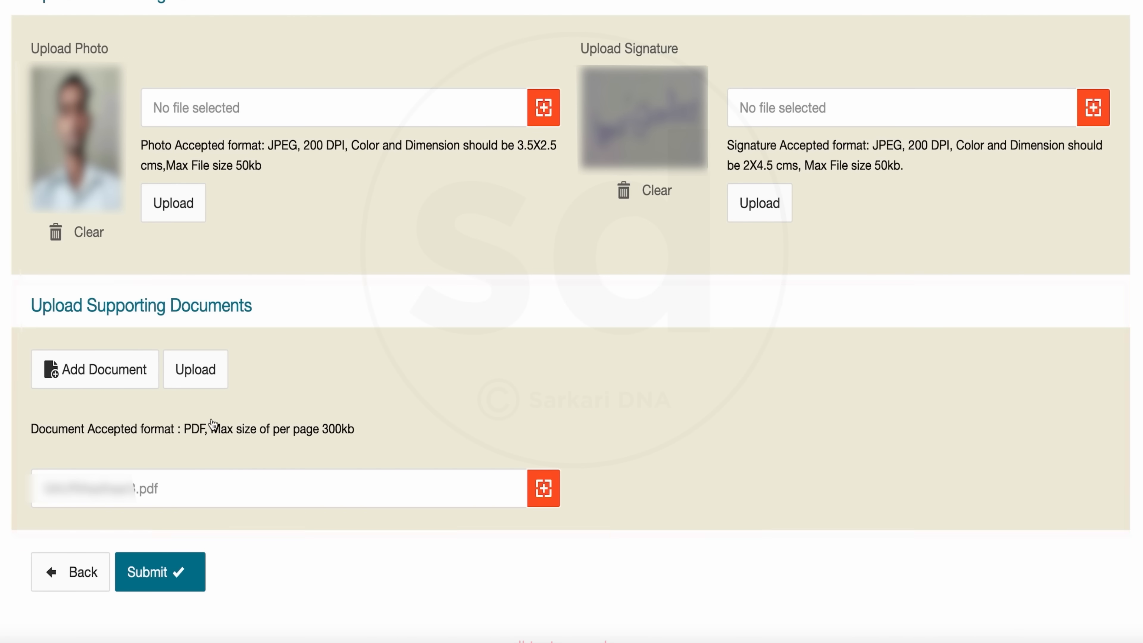
Upload the supporting PDF, submit Form 49A, and review the details on the confirmation page.
click(202, 370)
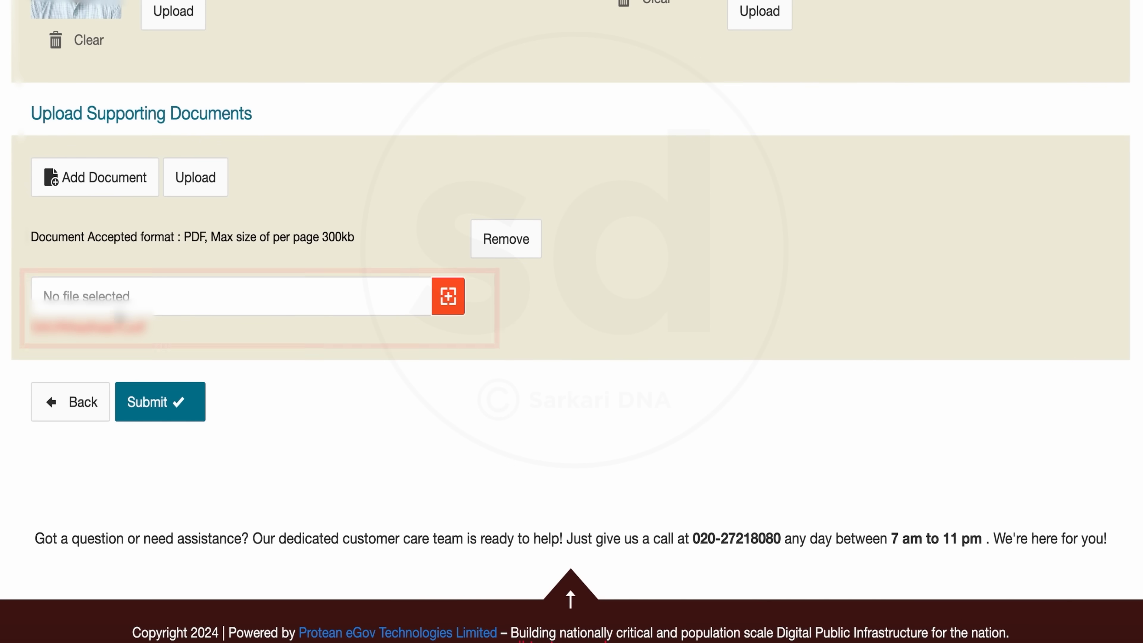
click(157, 407)
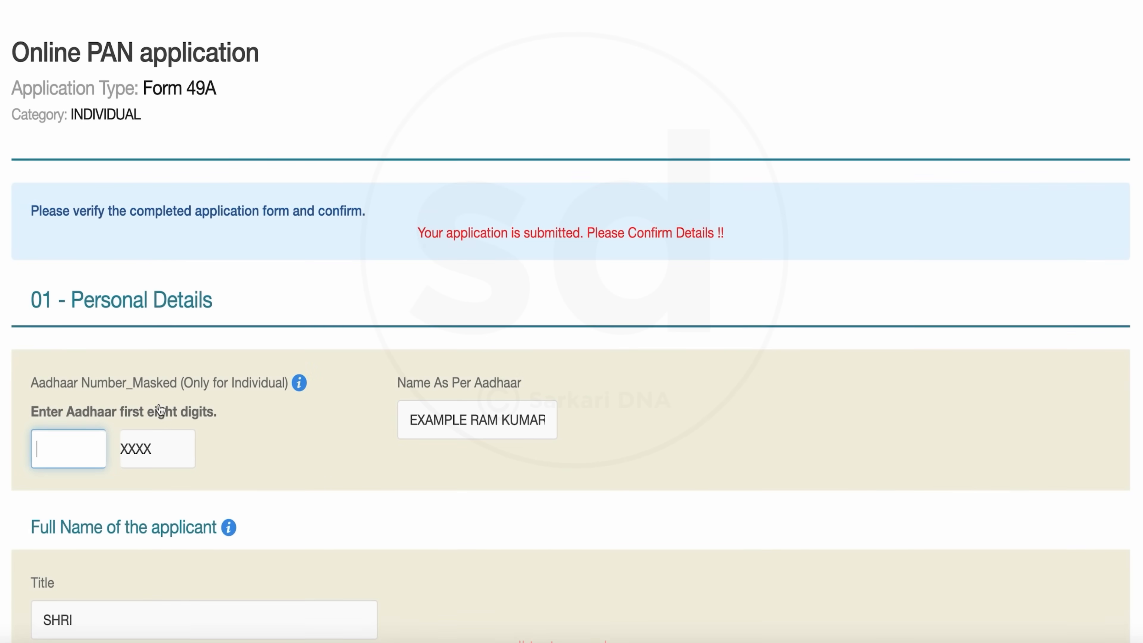
scroll(386, 321, down, 3)
scroll(396, 321, down, 1)
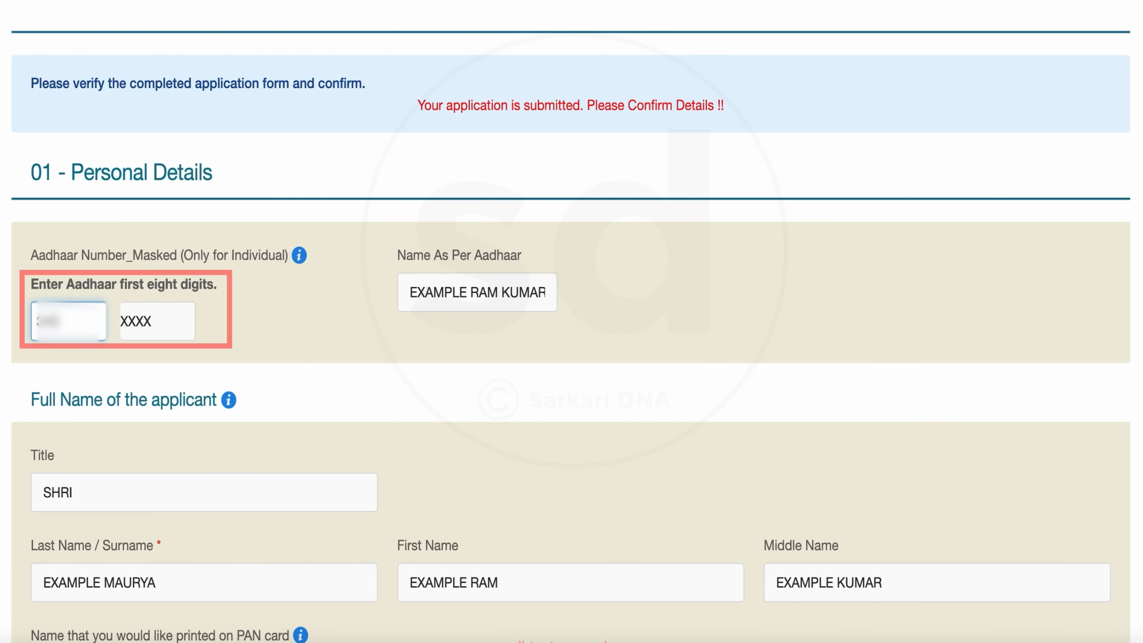
scroll(131, 311, down, 5)
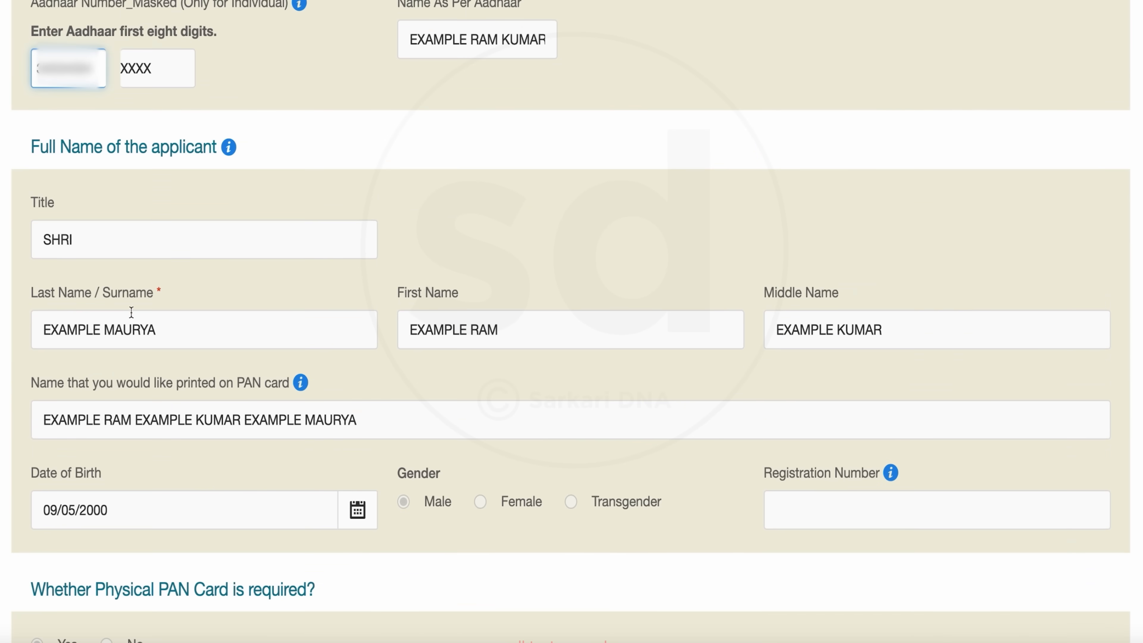
scroll(952, 361, down, 4)
scroll(776, 351, down, 15)
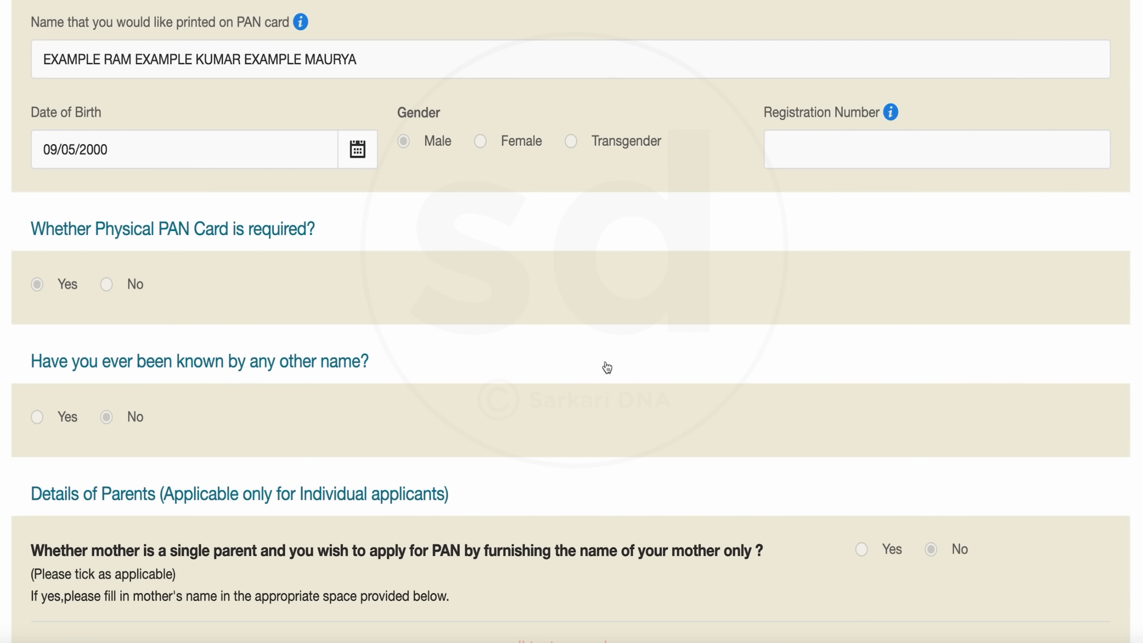
scroll(517, 409, down, 15)
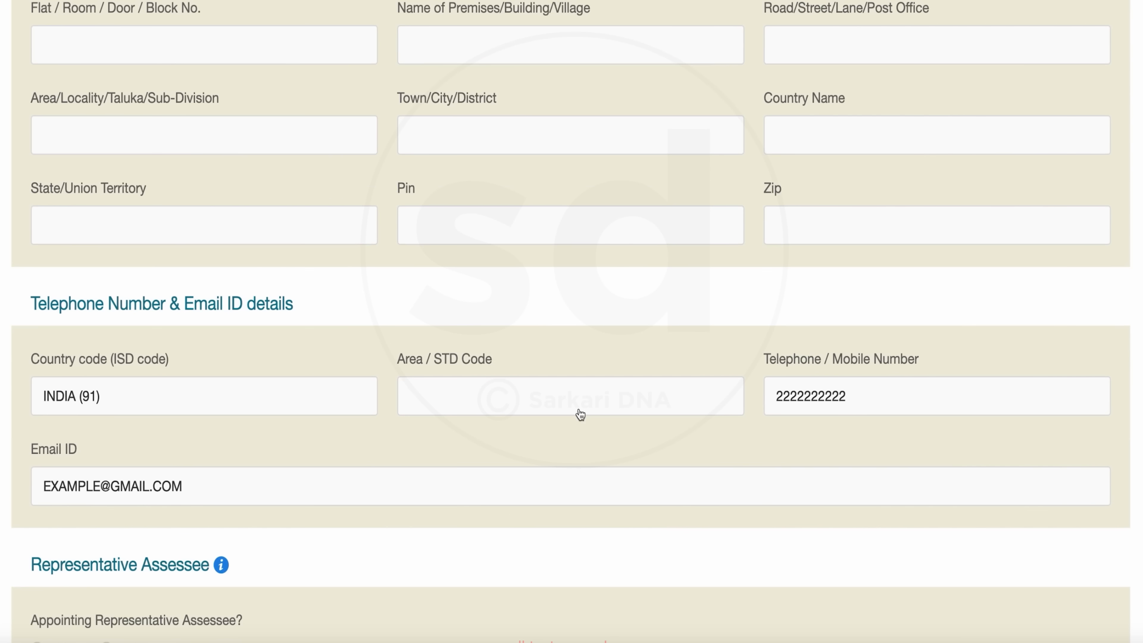
scroll(367, 479, down, 16)
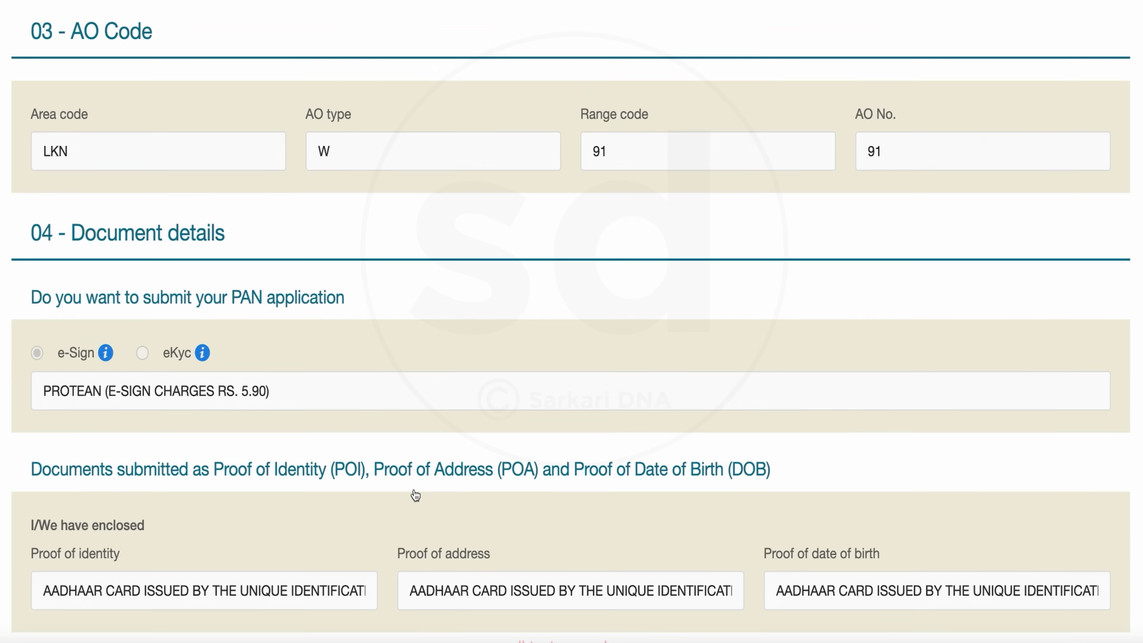
scroll(461, 488, down, 5)
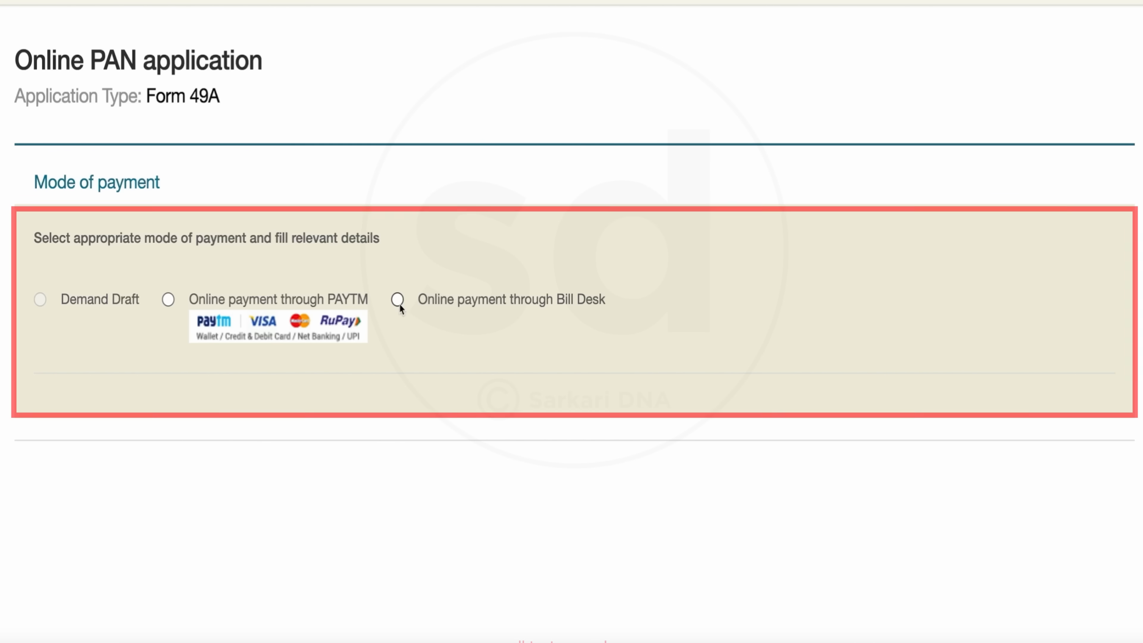
Choose online payment through Bill Desk, accept the terms of service, and proceed to the 106.90 payment.
click(398, 299)
scroll(407, 309, down, 5)
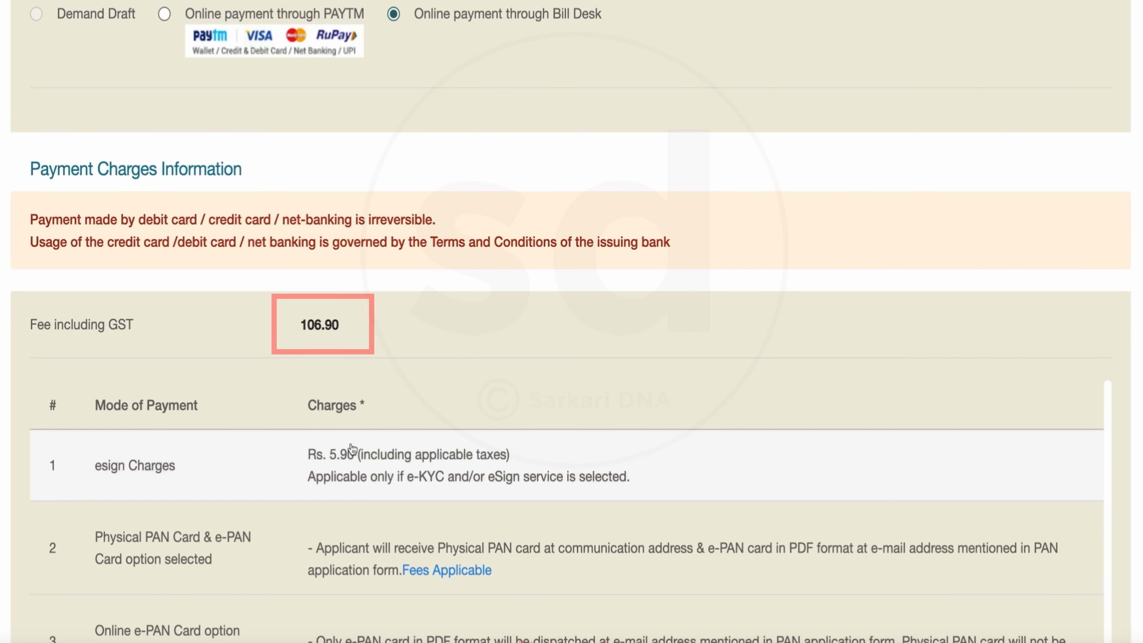
scroll(492, 470, down, 2)
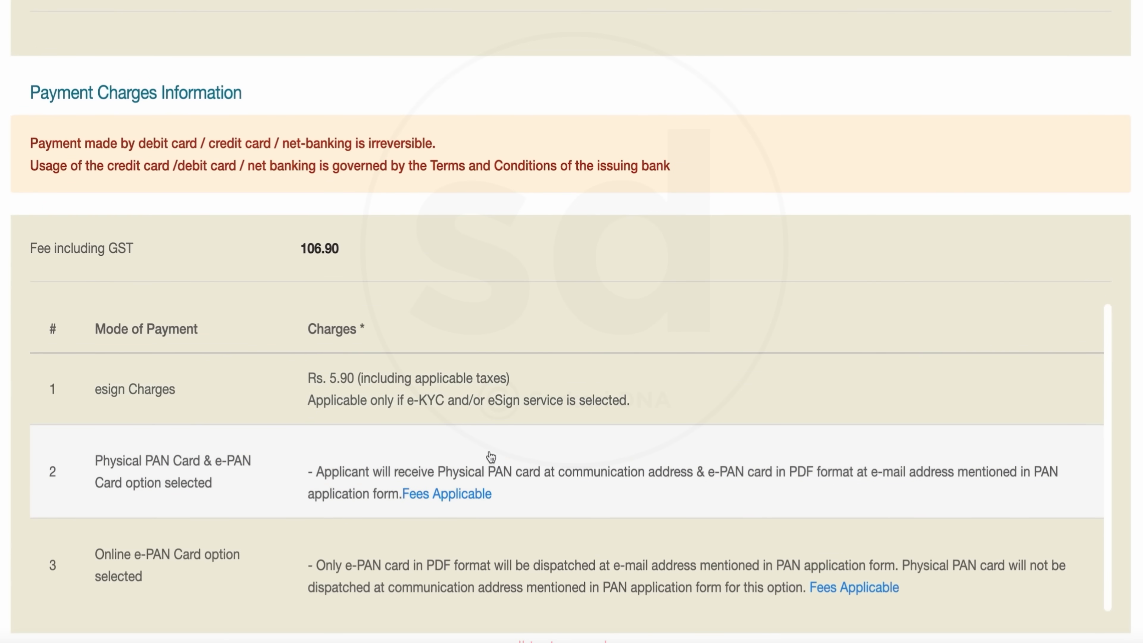
scroll(590, 459, down, 5)
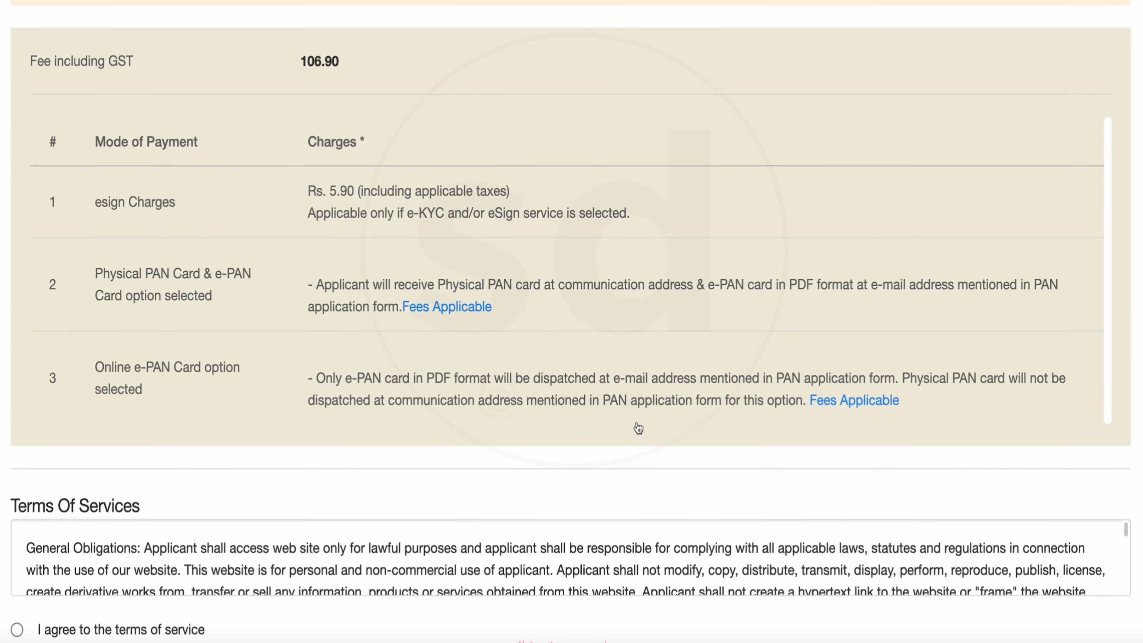
scroll(711, 527, down, 5)
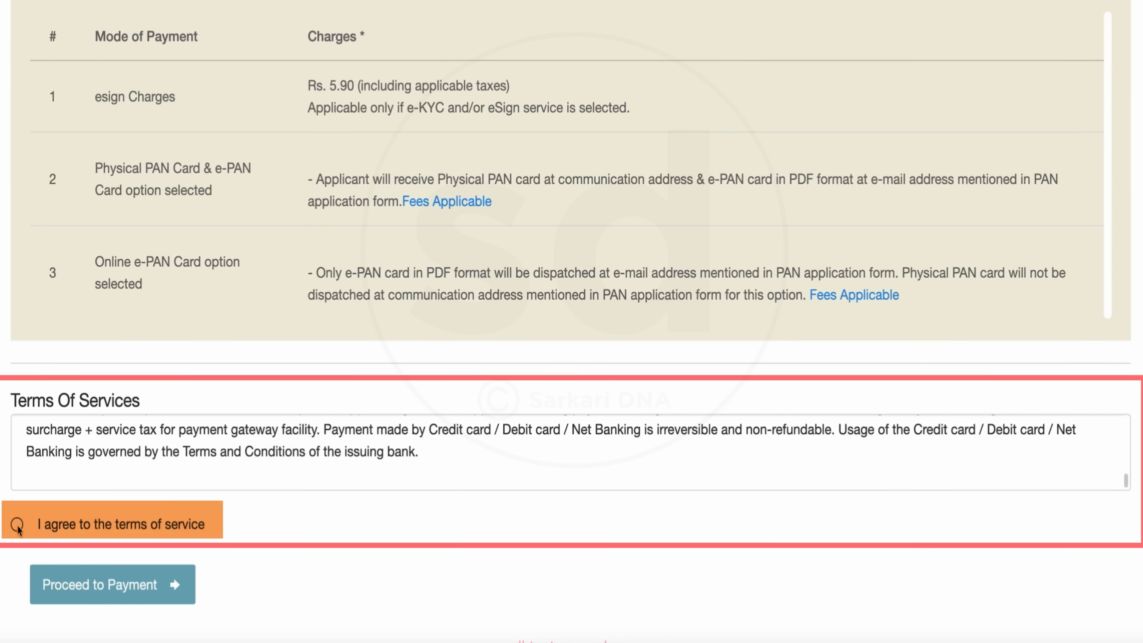
click(17, 524)
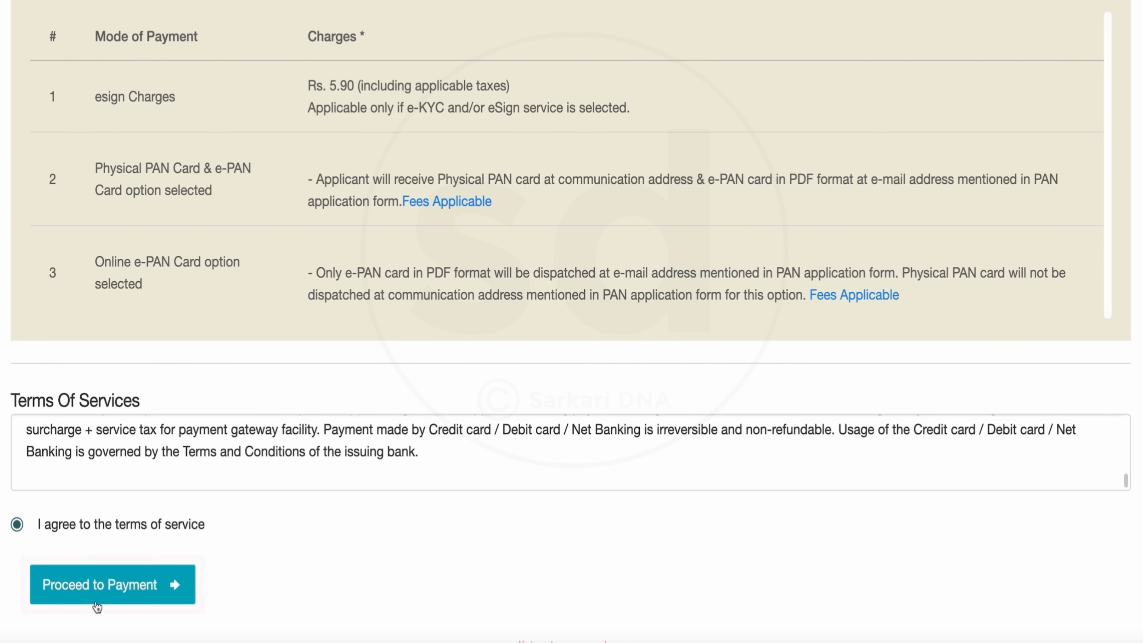
click(133, 591)
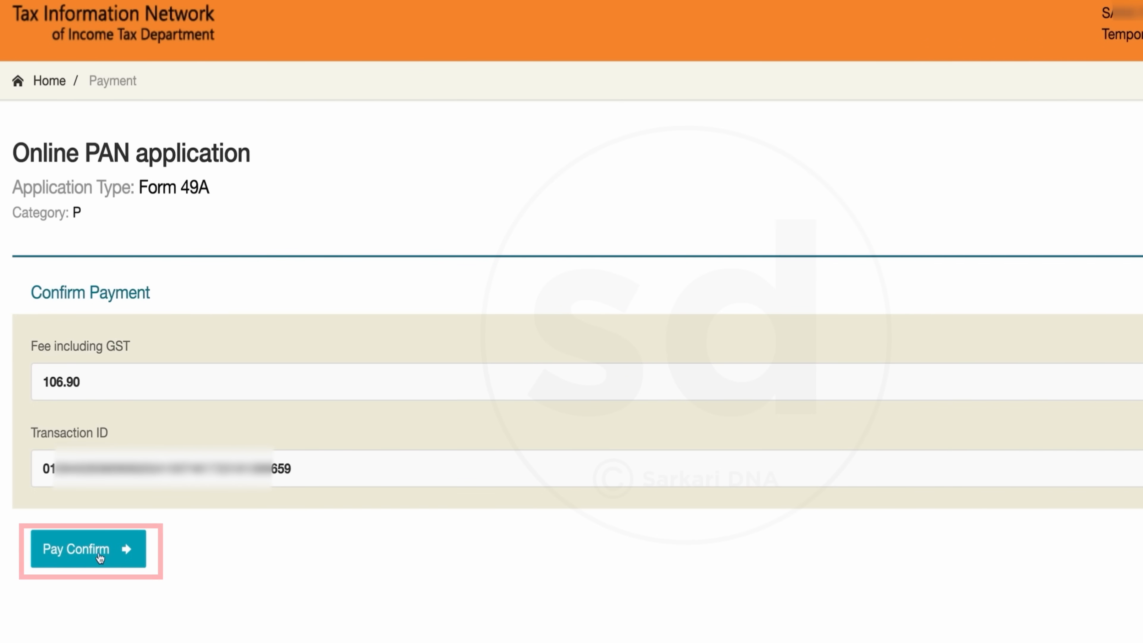
Confirm payment and pay the 106.90 fee in BillDesk via a BHIM UPI QR code.
click(100, 557)
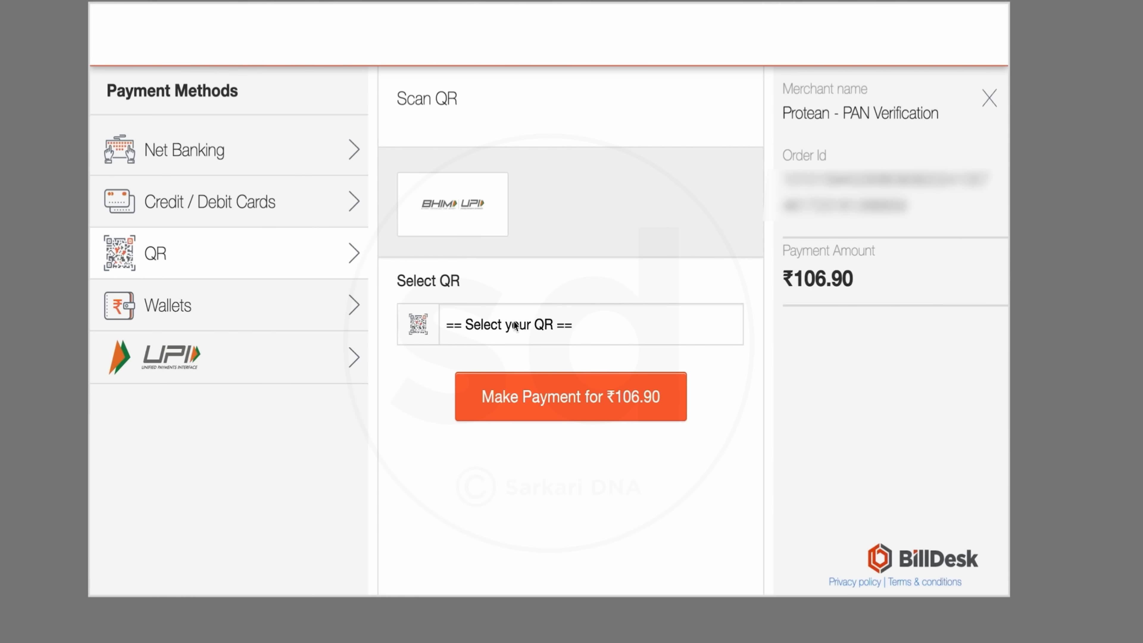
click(516, 325)
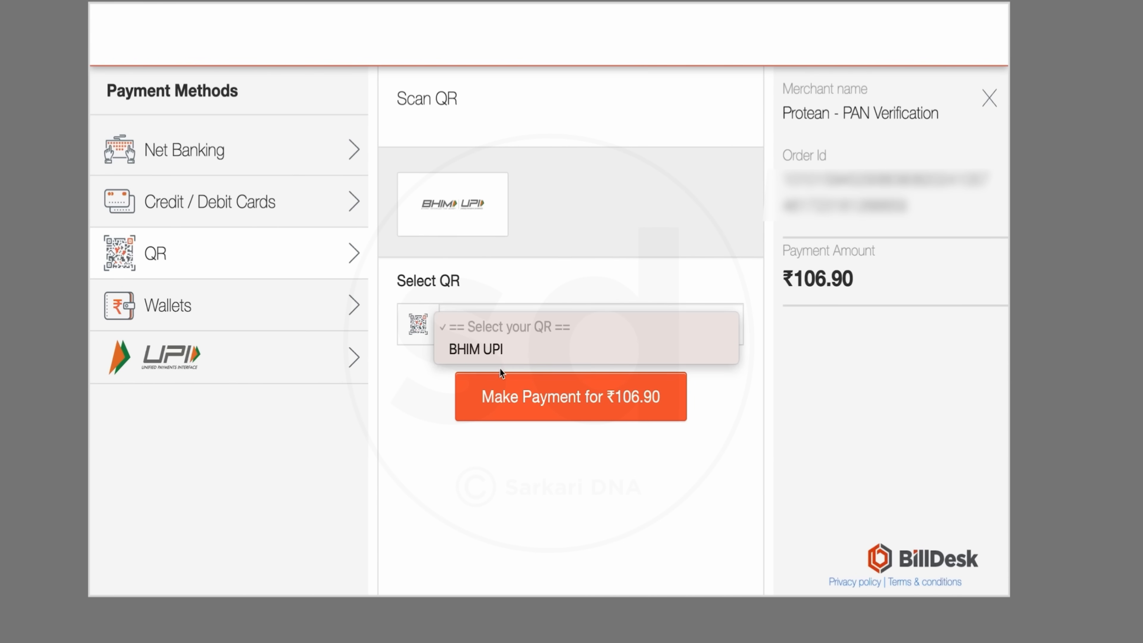
click(505, 358)
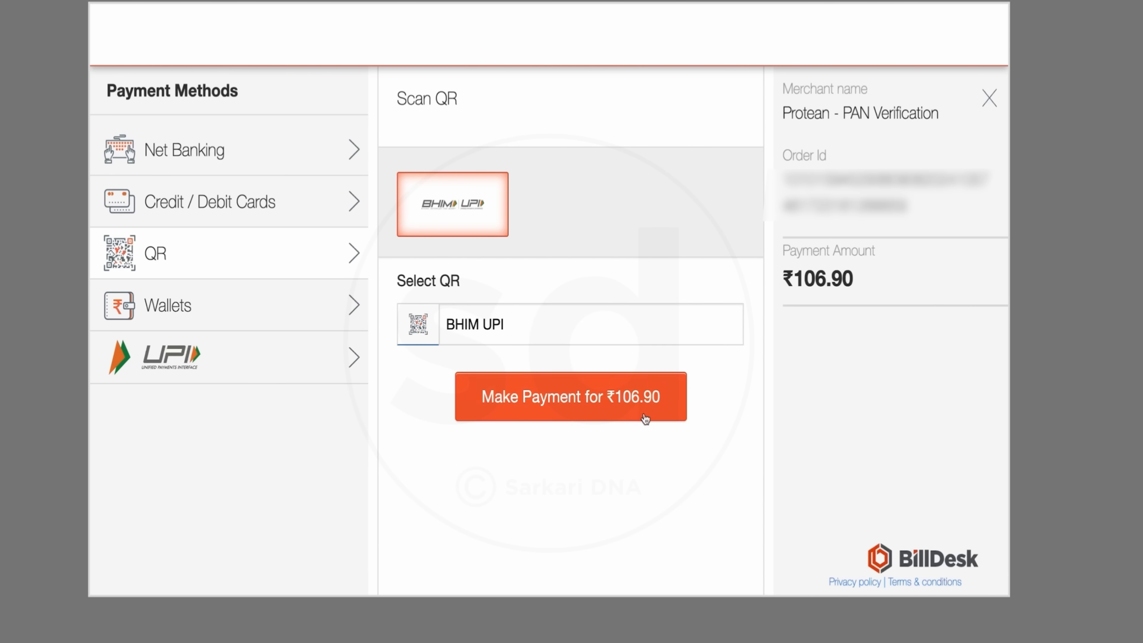
click(606, 397)
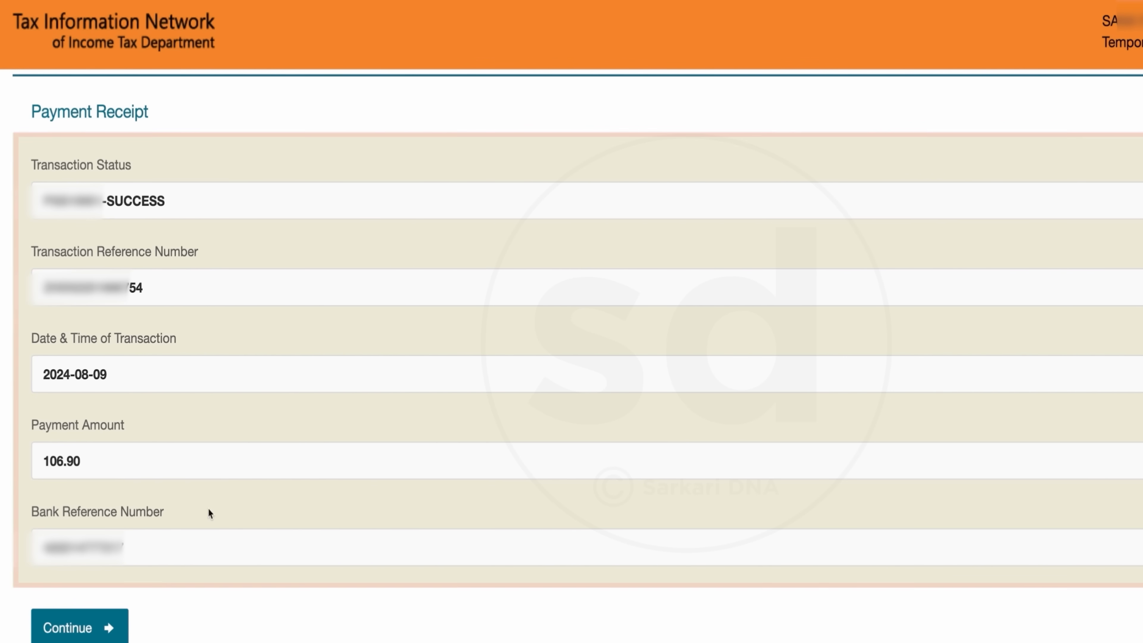
Continue past the payment receipt, consent to Aadhaar e-signing, and start Aadhaar authentication.
click(59, 628)
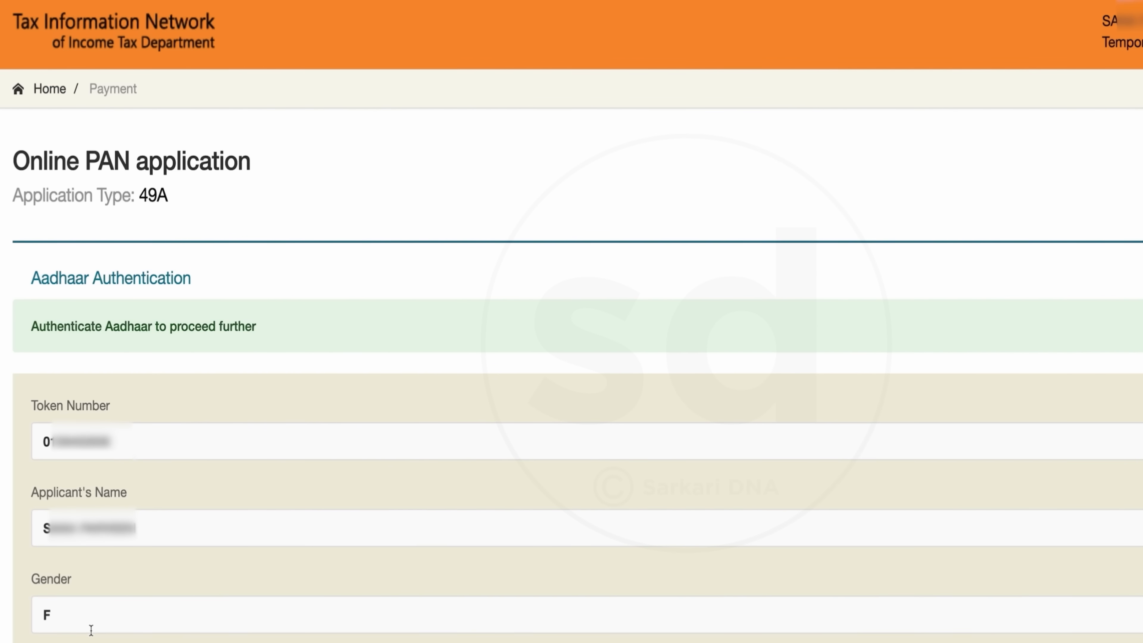
scroll(649, 515, down, 1)
scroll(554, 505, down, 3)
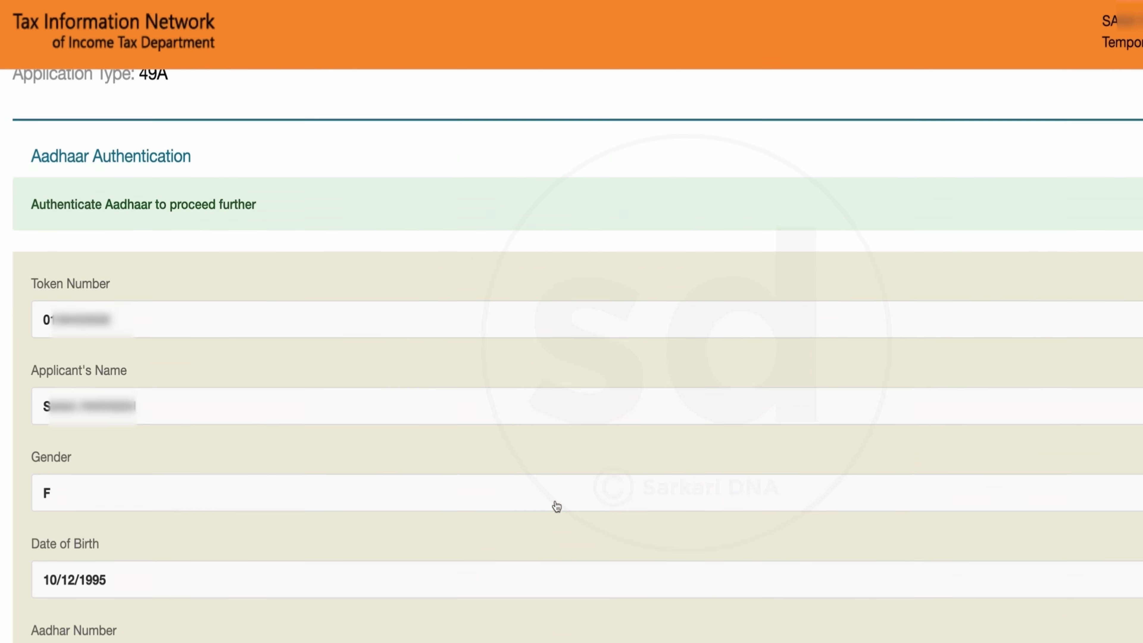
scroll(370, 428, down, 2)
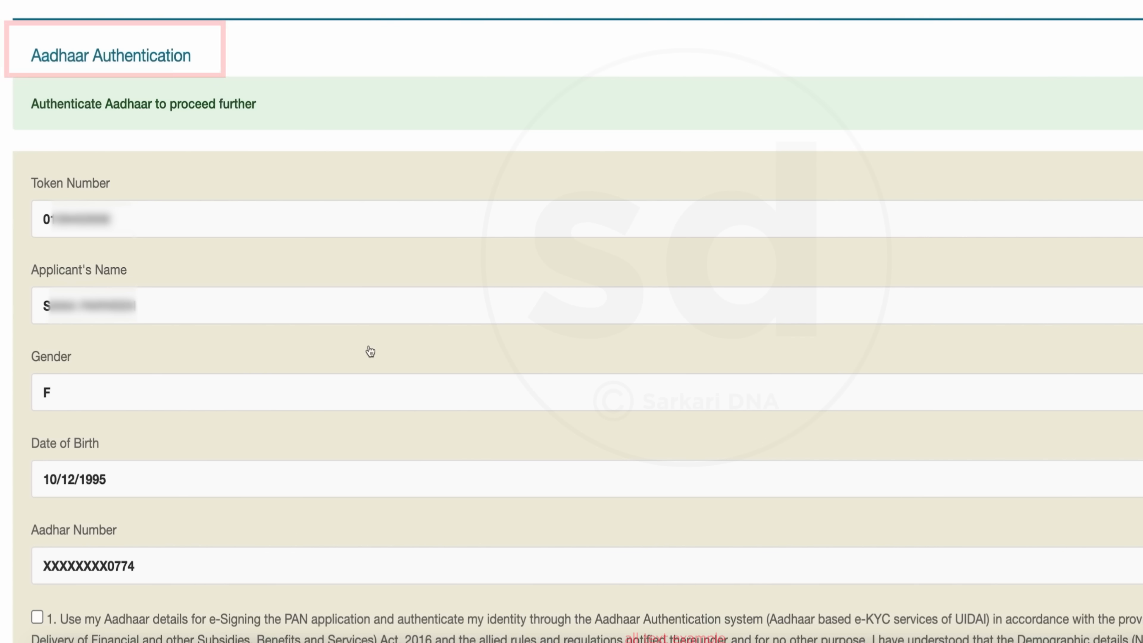
scroll(390, 347, down, 6)
scroll(404, 343, down, 1)
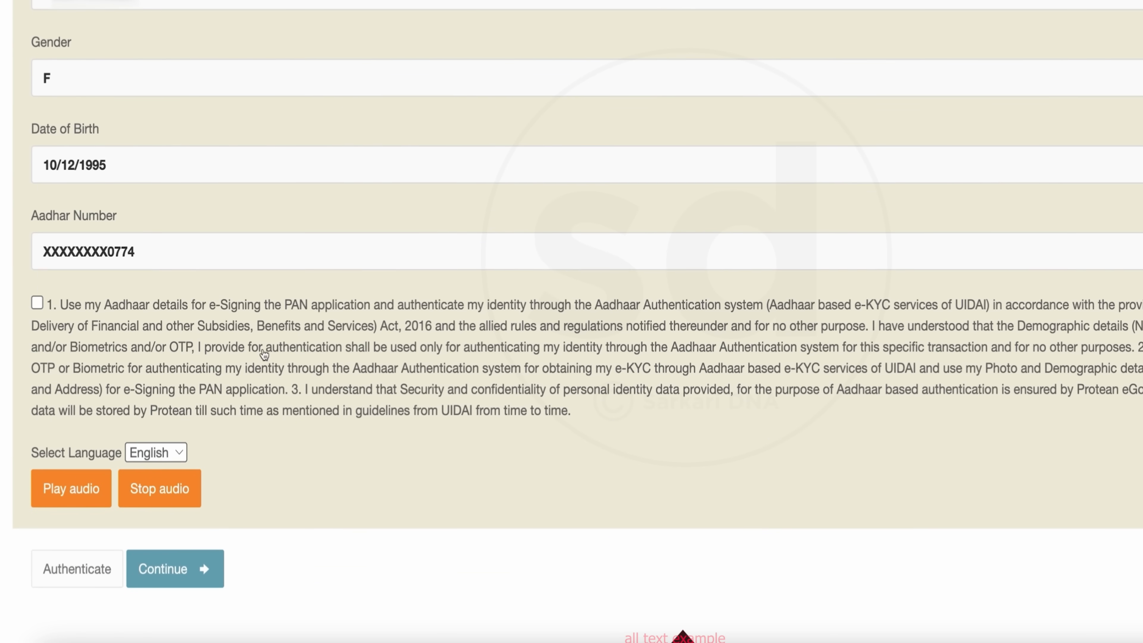
click(37, 303)
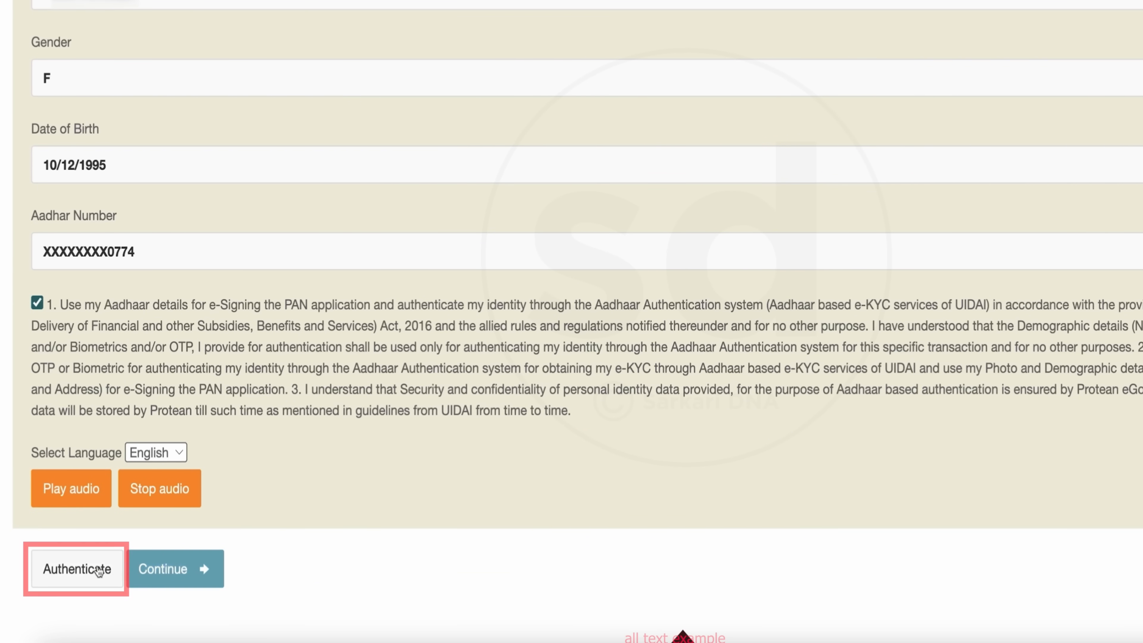
click(93, 569)
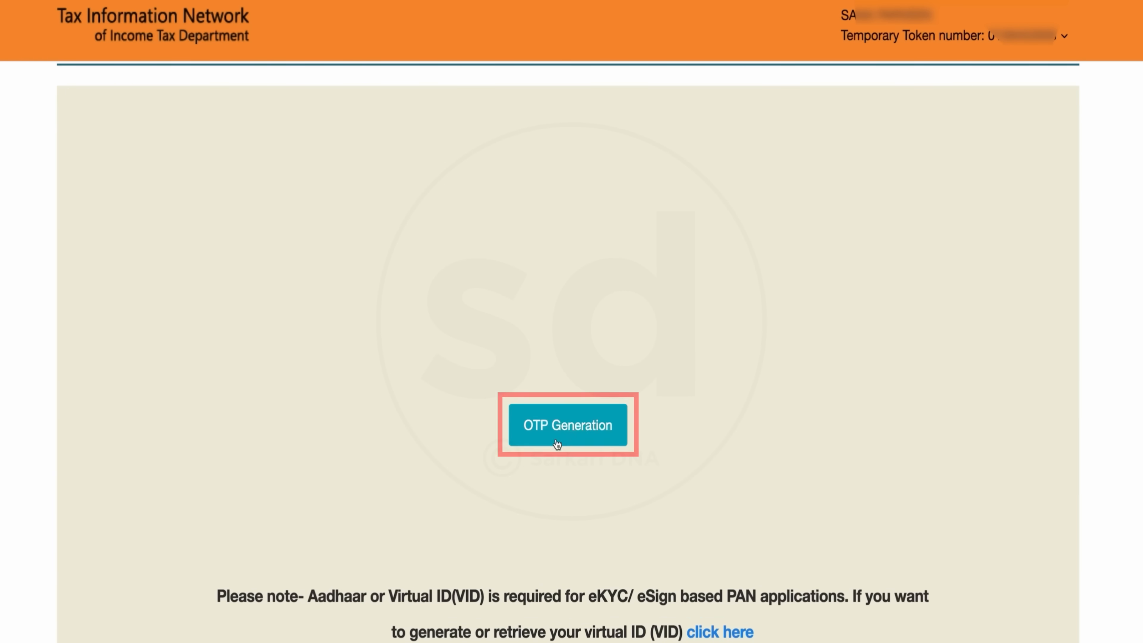
Generate the Aadhaar OTP, enter the received code, and submit it for verification.
click(575, 434)
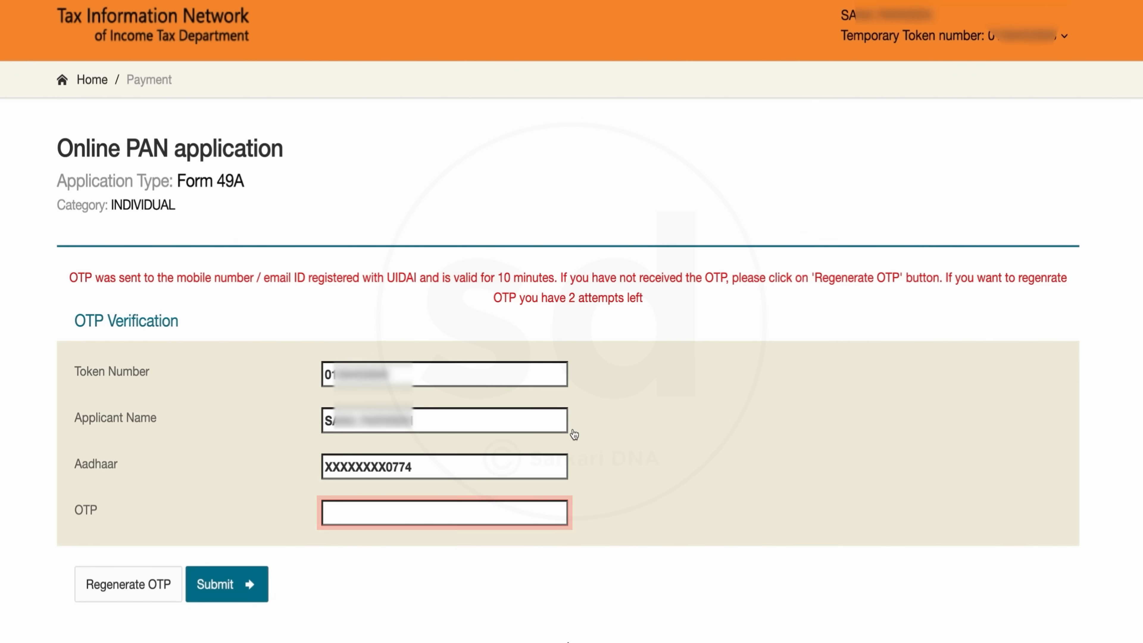
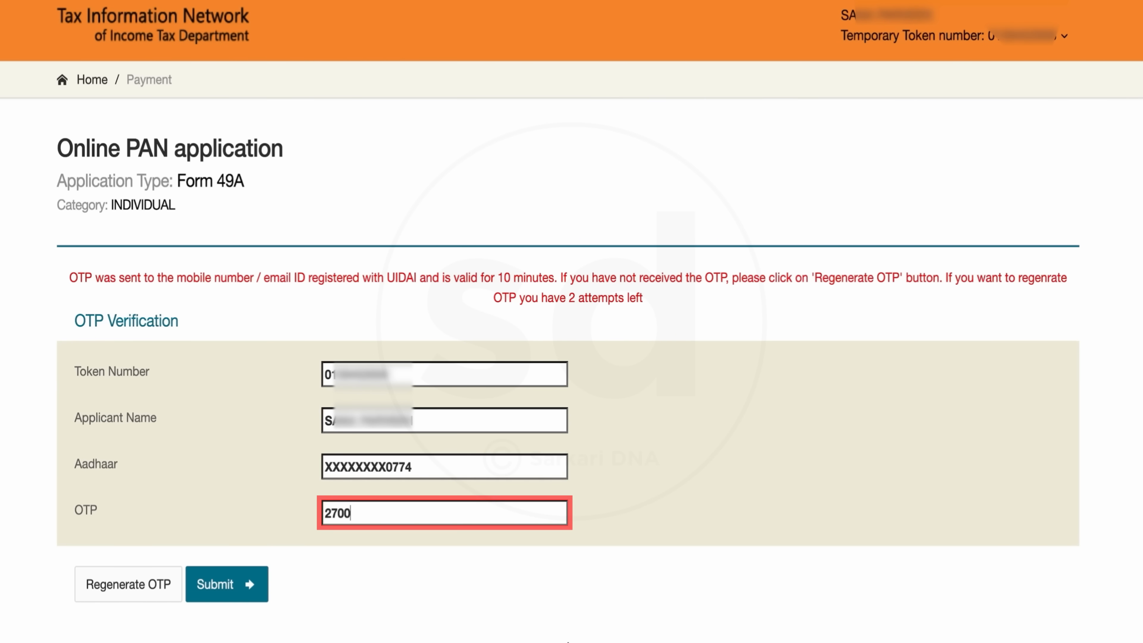
click(227, 586)
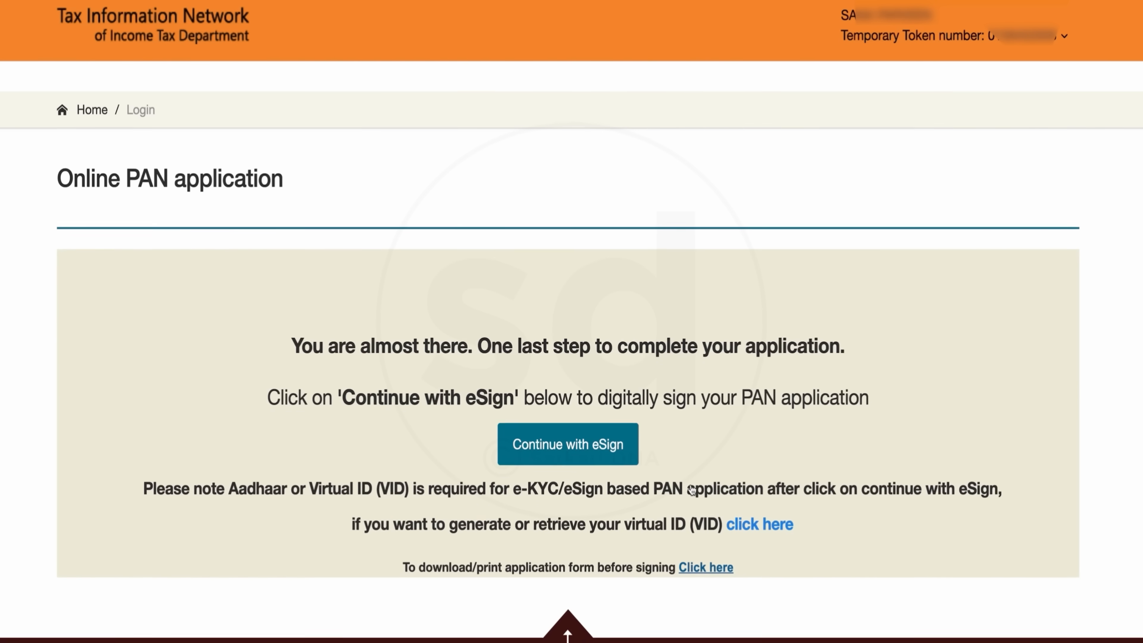
Continue with eSign, enter the Aadhaar number, give consent, and verify the eSign OTP.
click(571, 453)
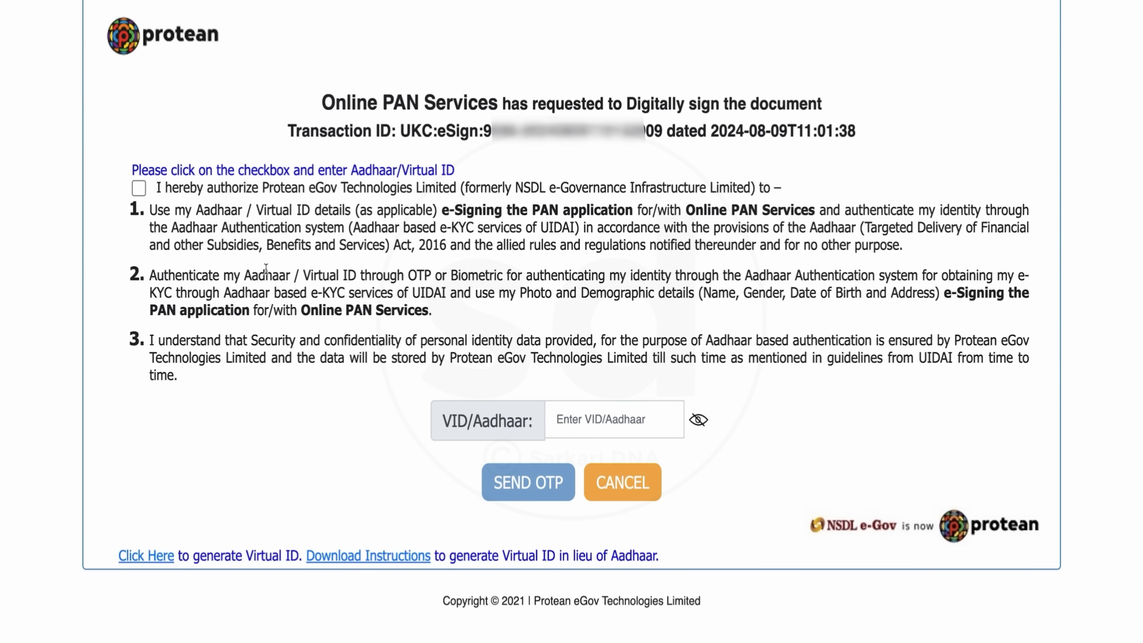
click(613, 430)
text(•••••••••)
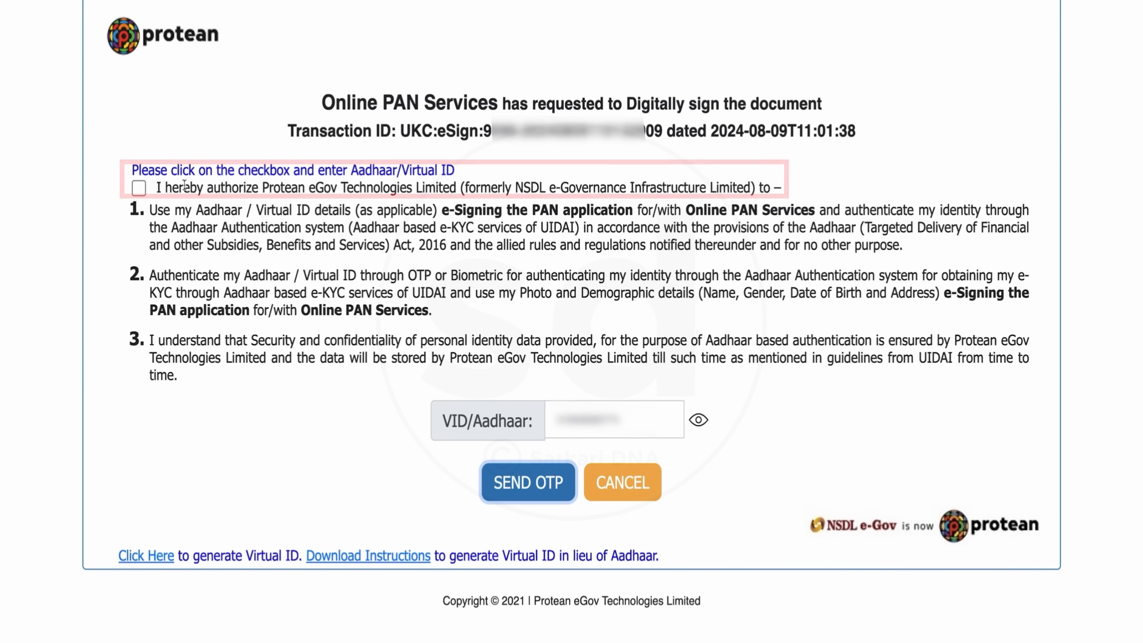
click(139, 188)
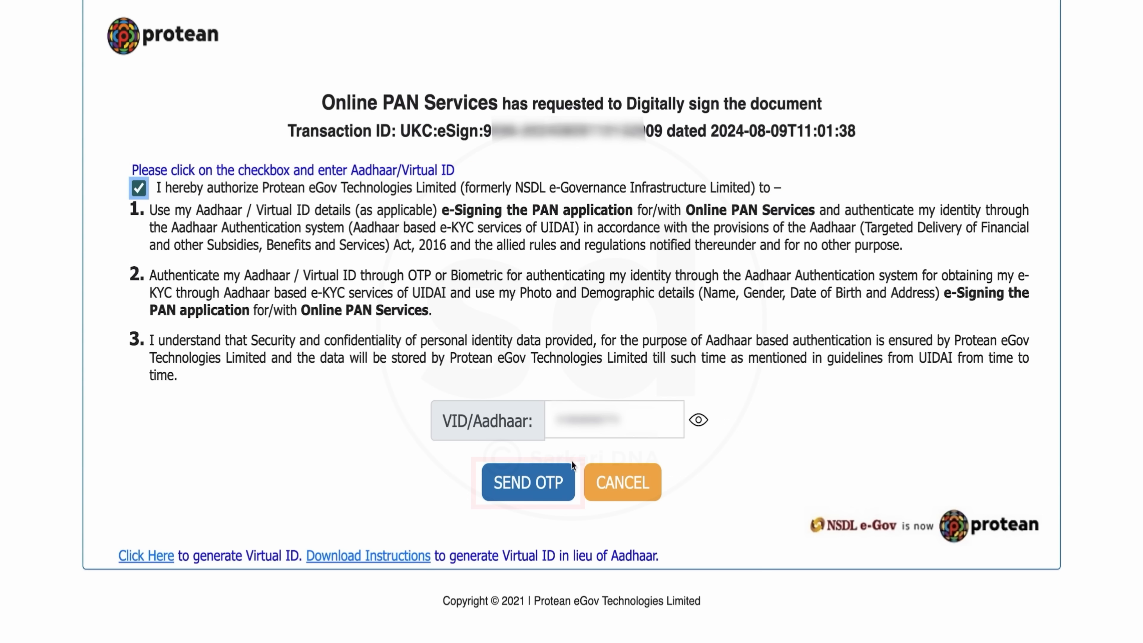
click(548, 499)
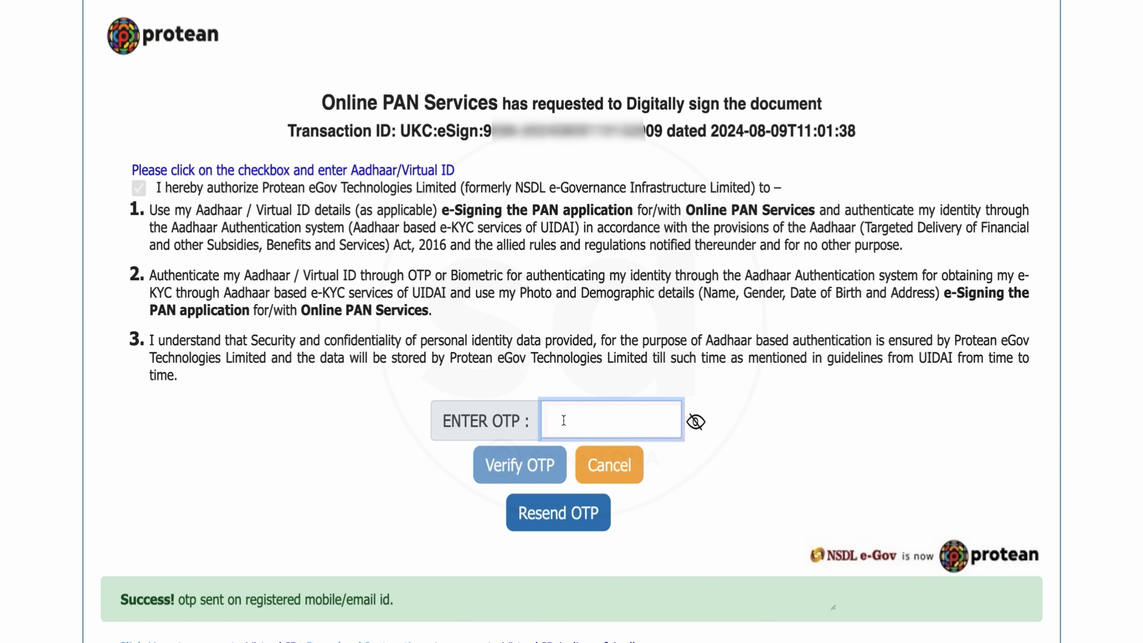
text(••)
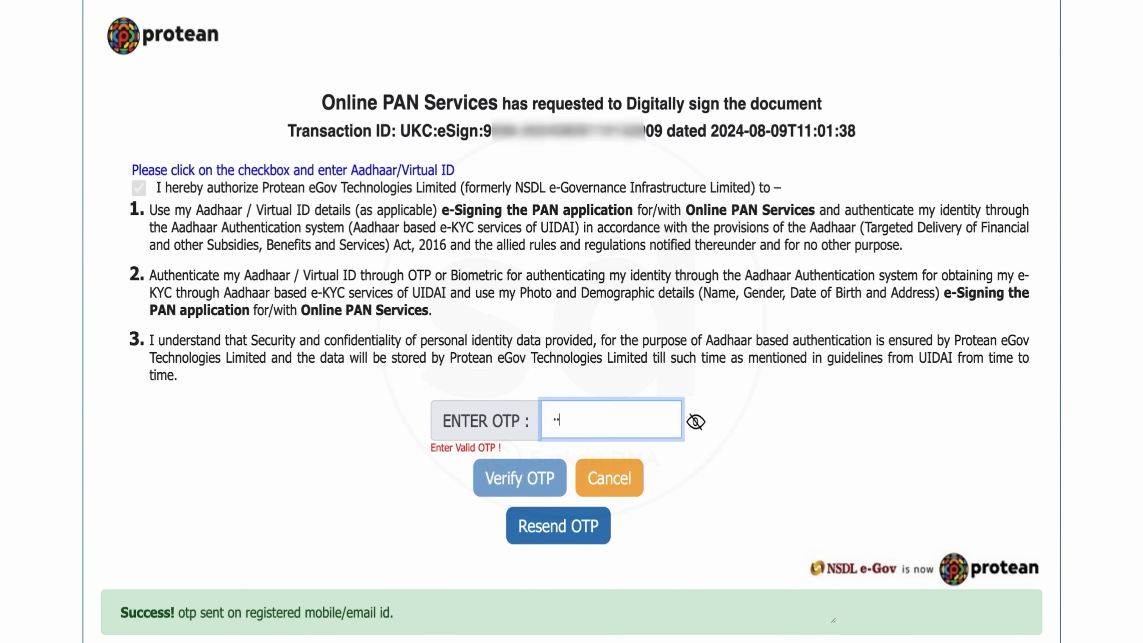
text(••)
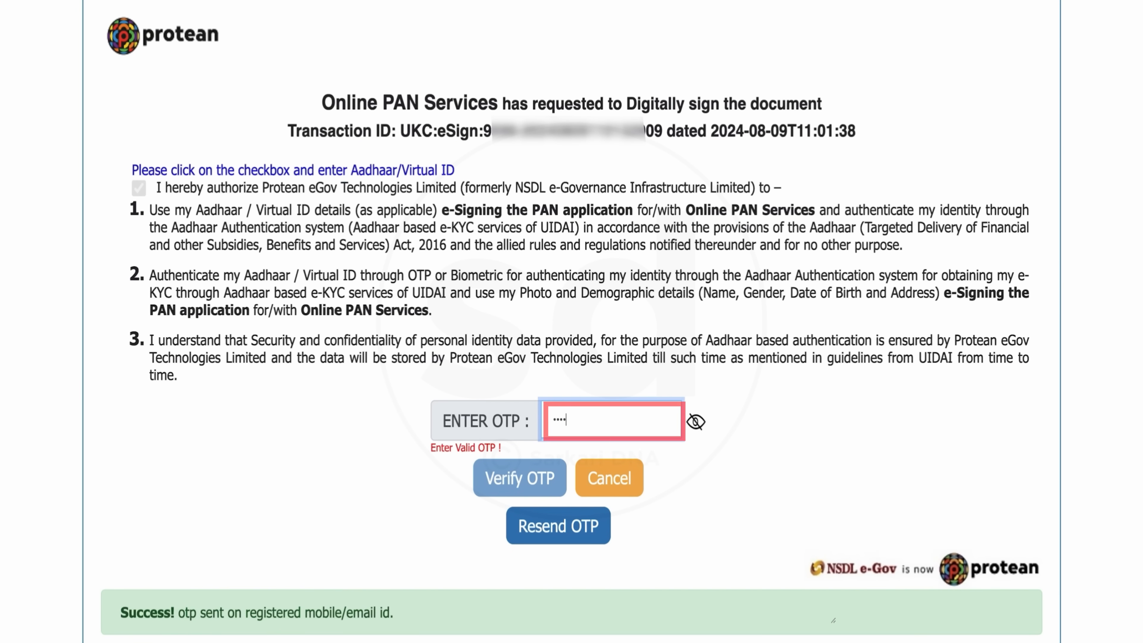
text(••)
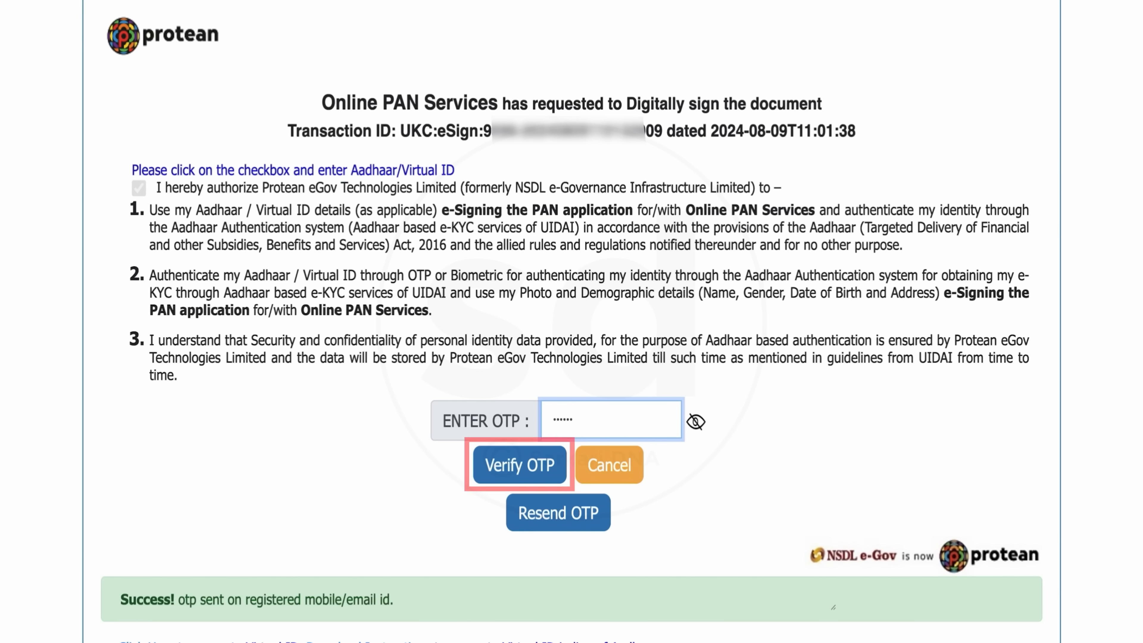
click(522, 468)
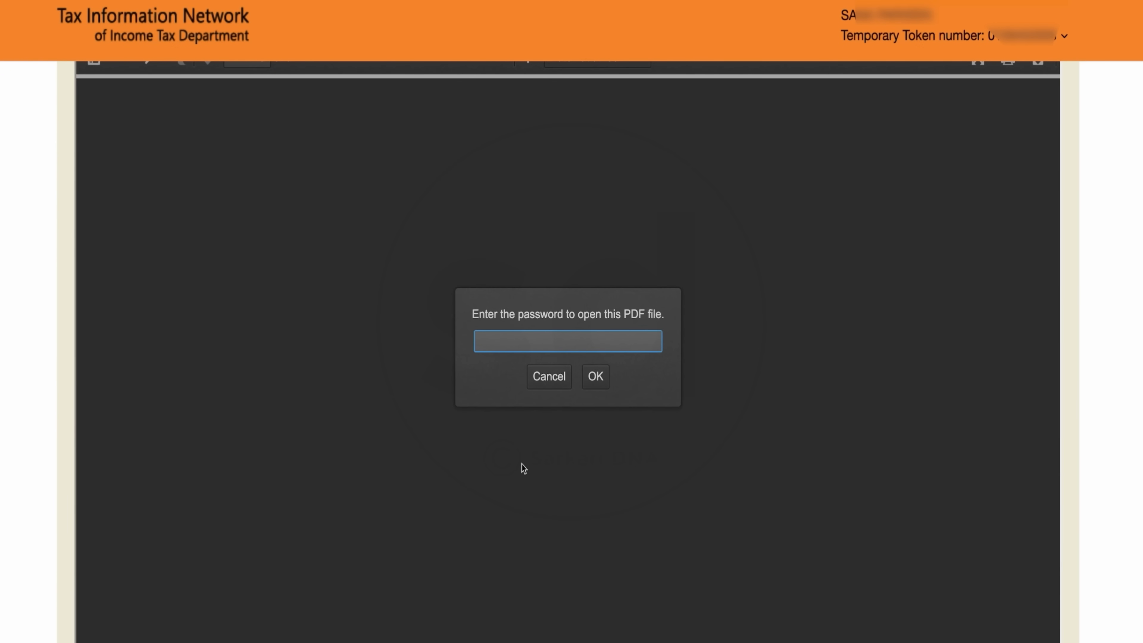
scroll(466, 298, up, 2)
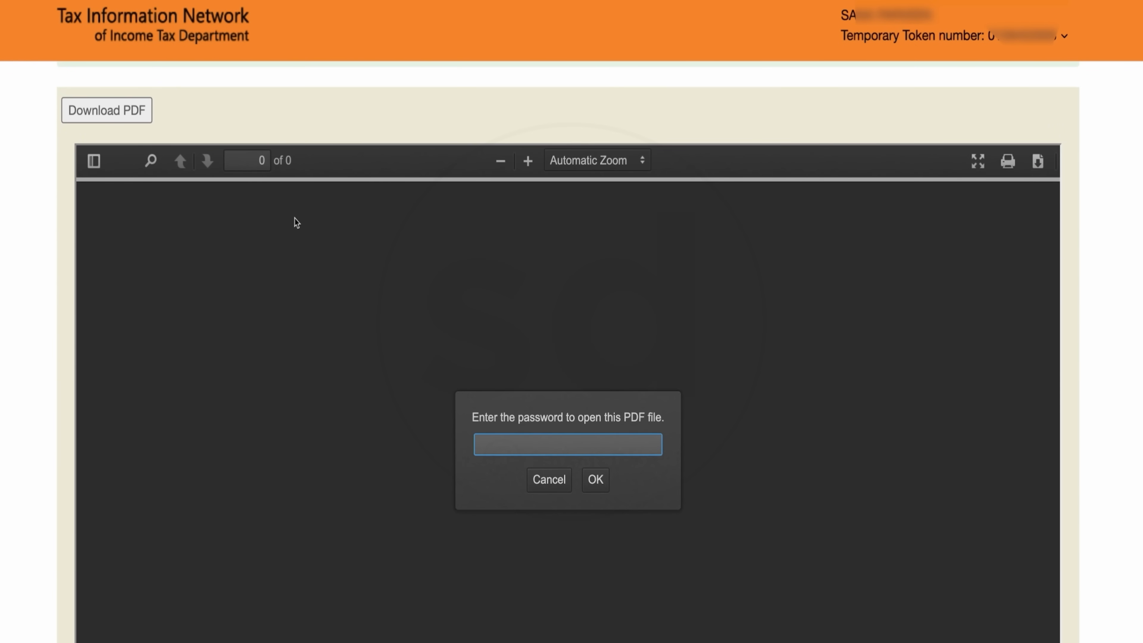
scroll(672, 396, down, 3)
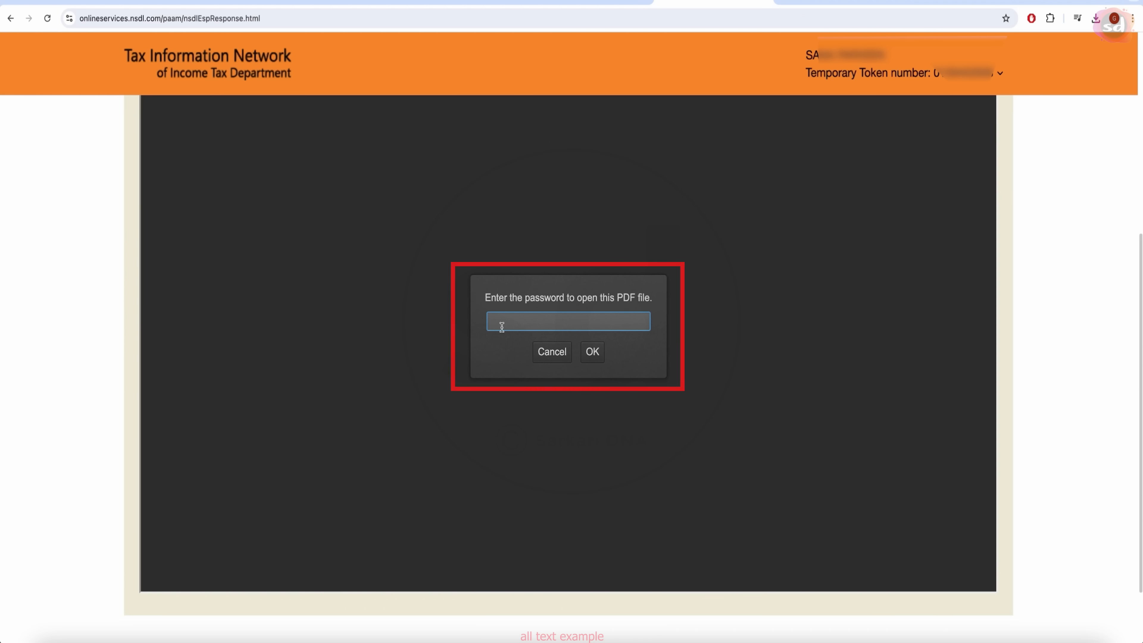
text(•)
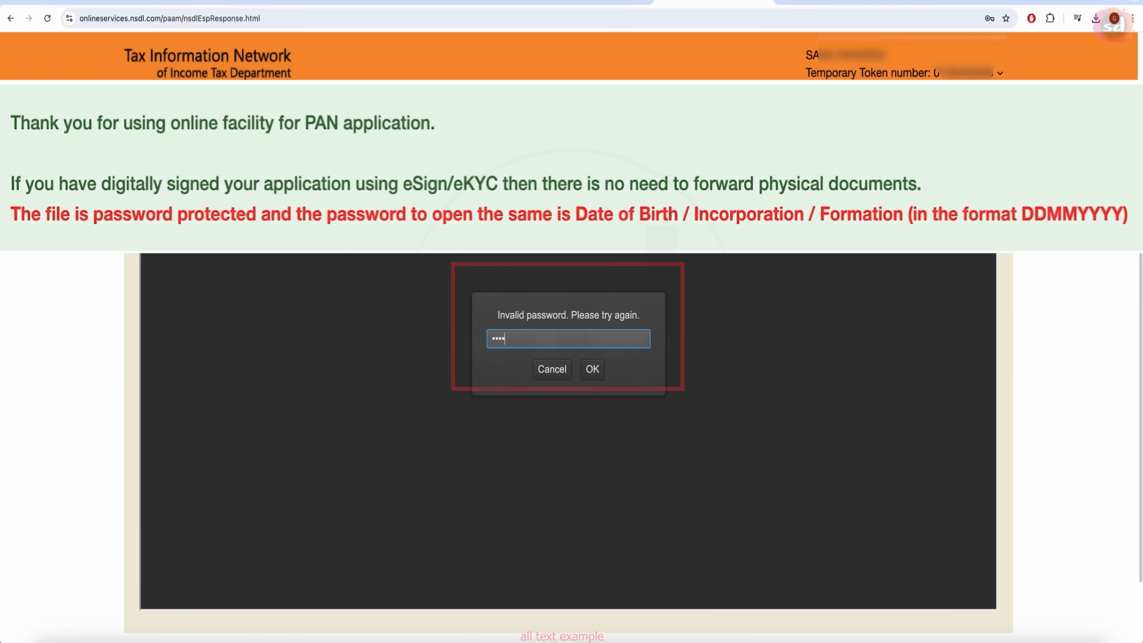
text(••••••)
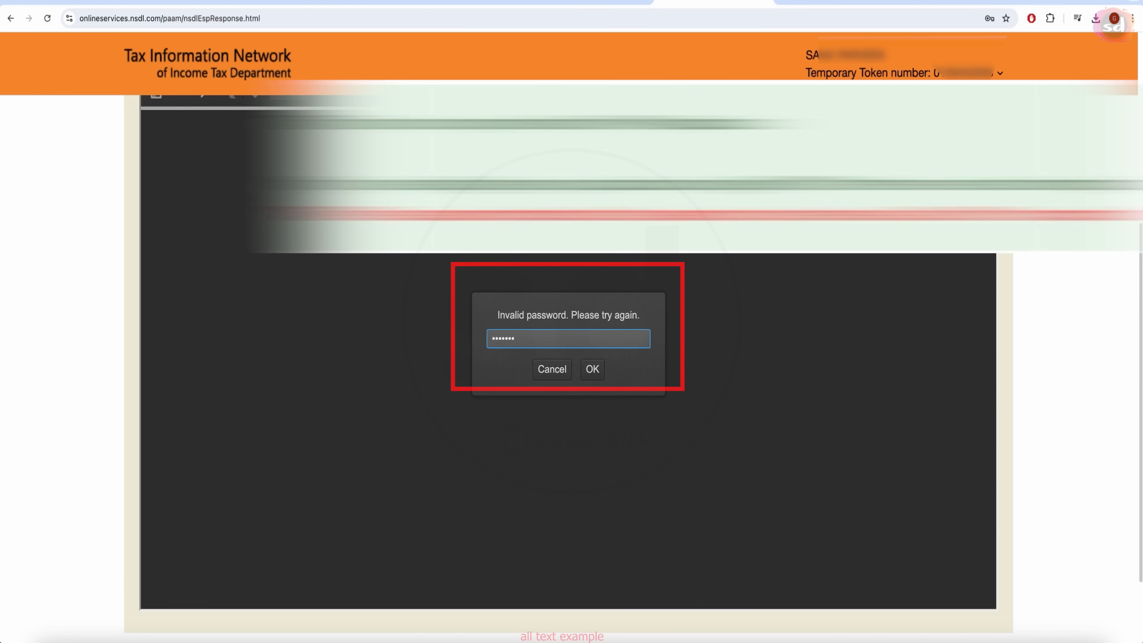
text(•)
click(603, 370)
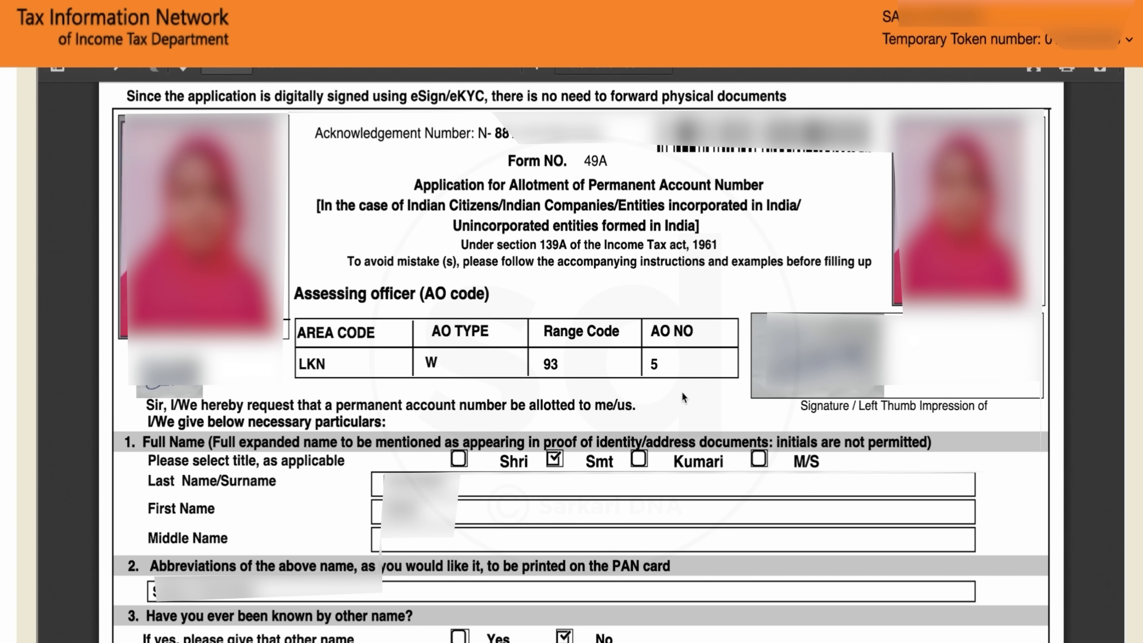
Scroll through the signed Form 49A and bring up its print preview.
scroll(683, 397, down, 6)
scroll(580, 361, down, 15)
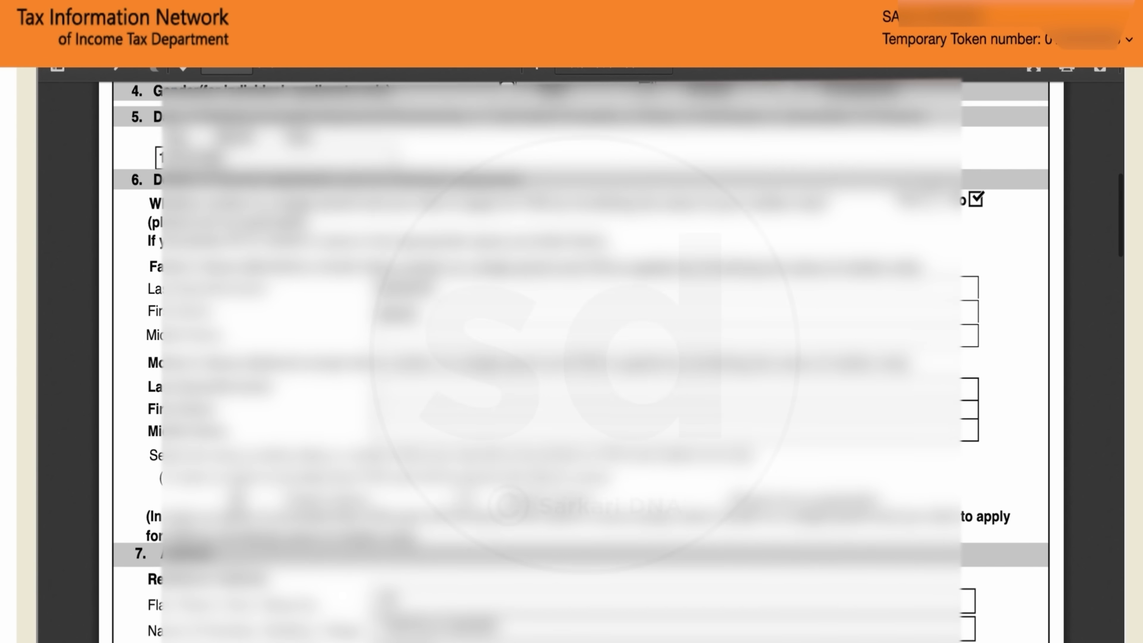
scroll(581, 360, down, 1)
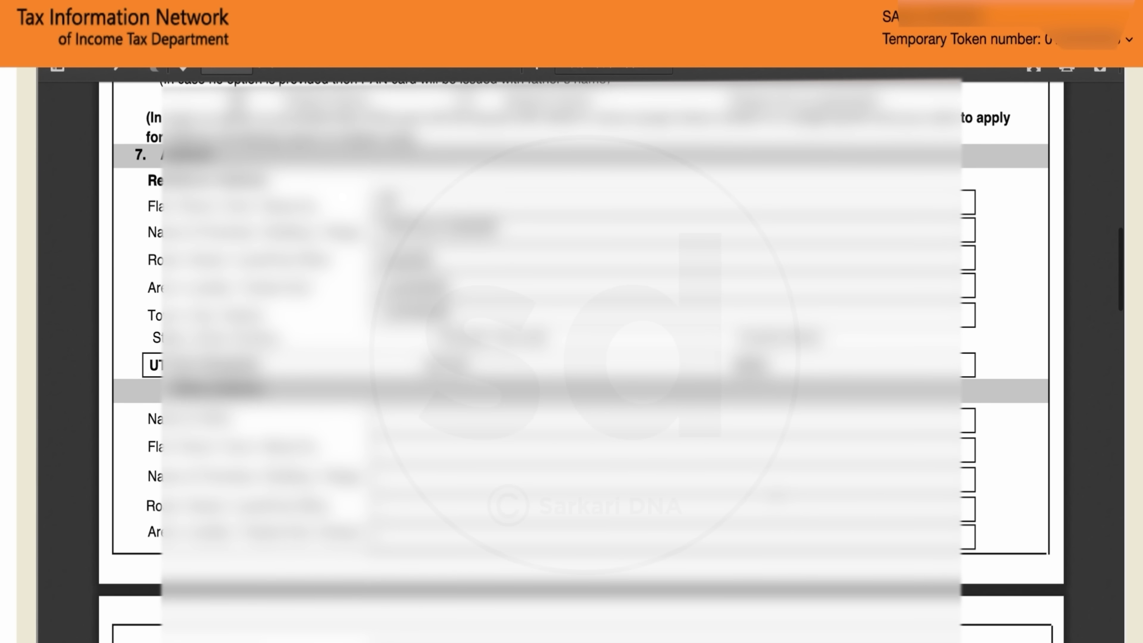
scroll(978, 533, down, 20)
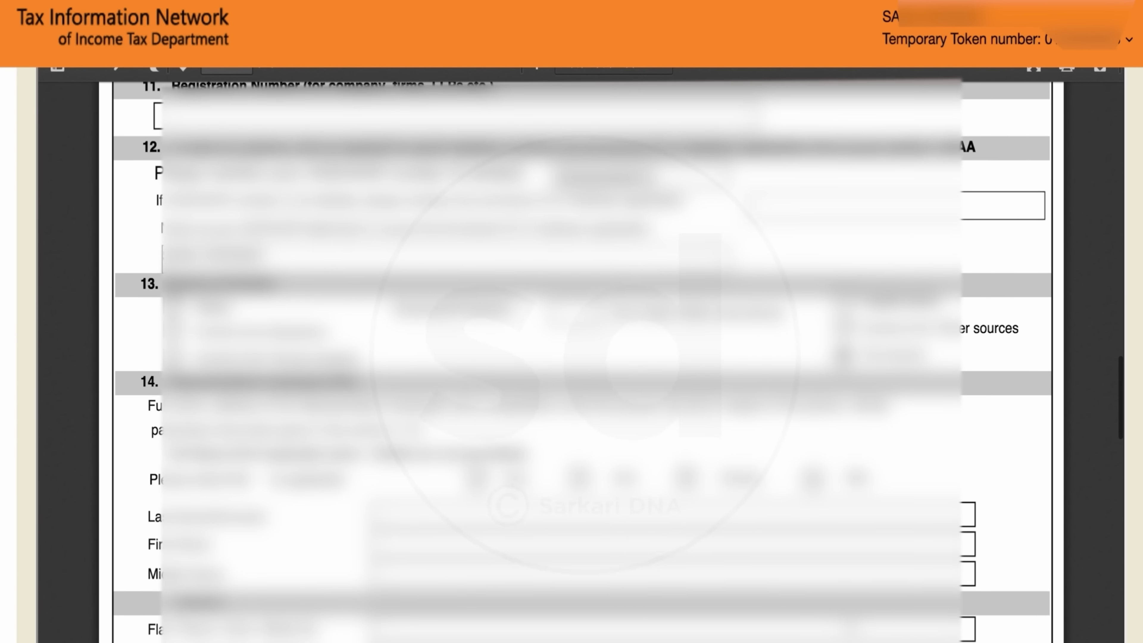
scroll(978, 533, down, 15)
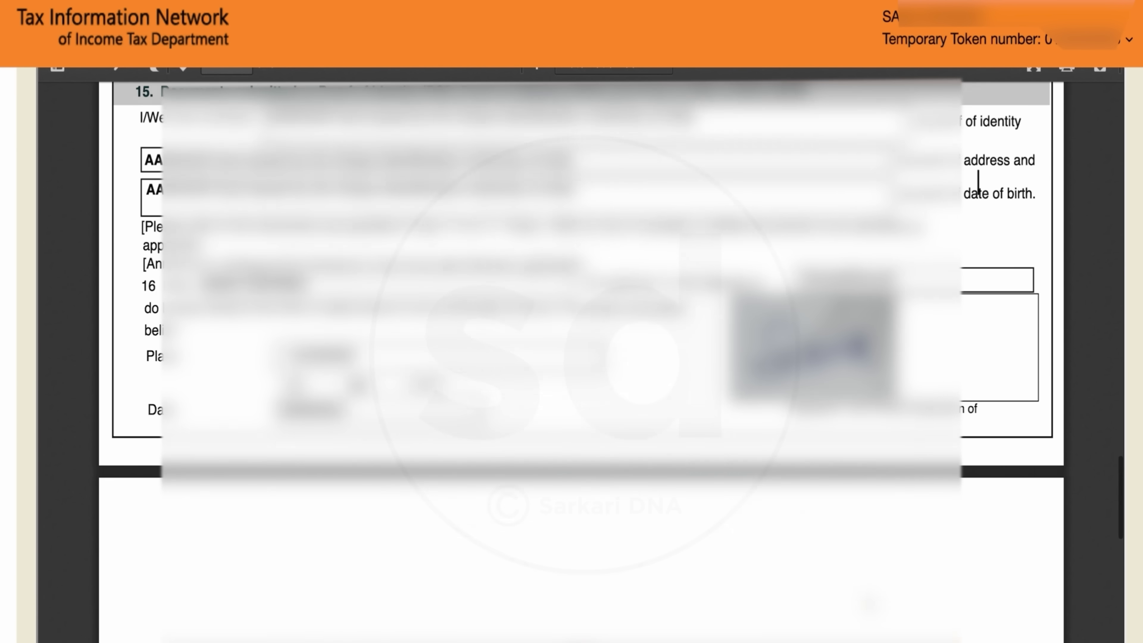
scroll(580, 360, down, 10)
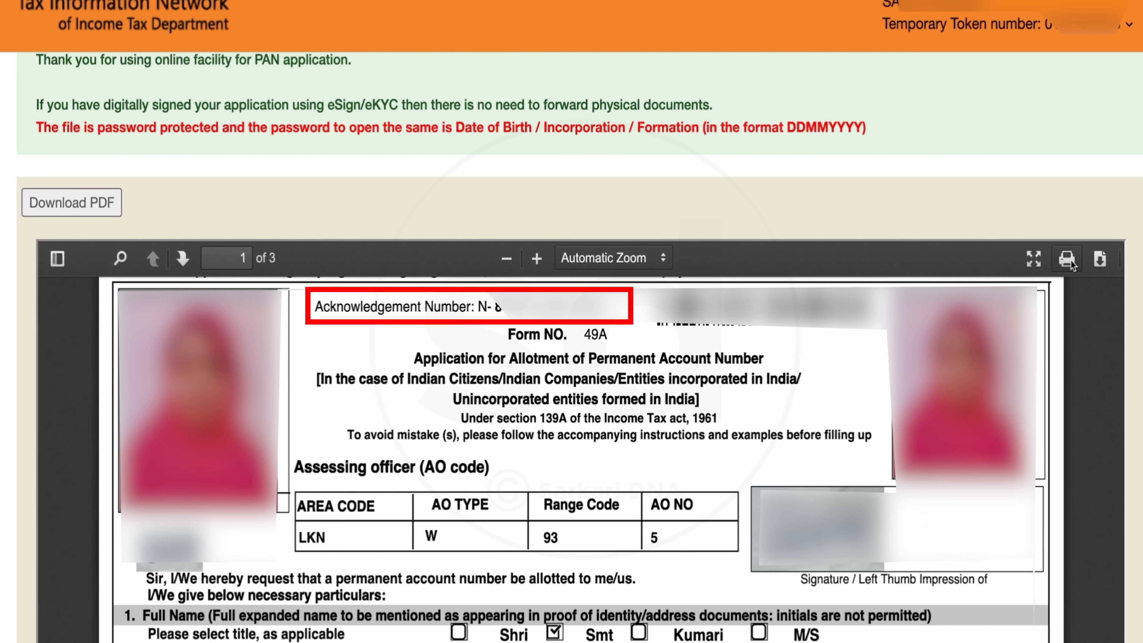
click(1070, 260)
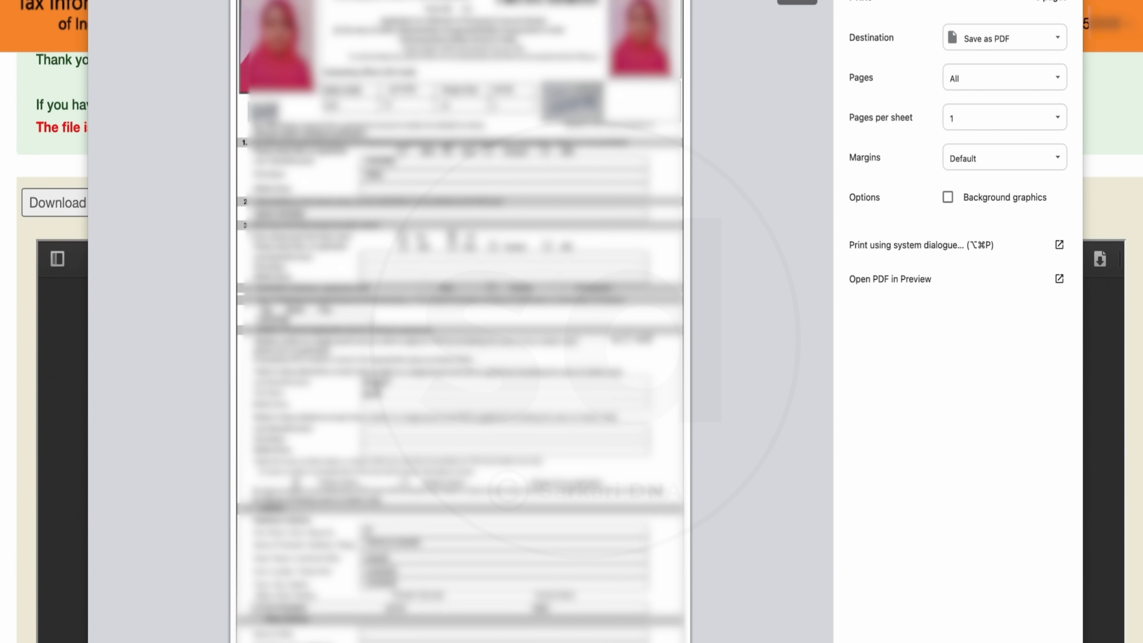
scroll(459, 315, down, 10)
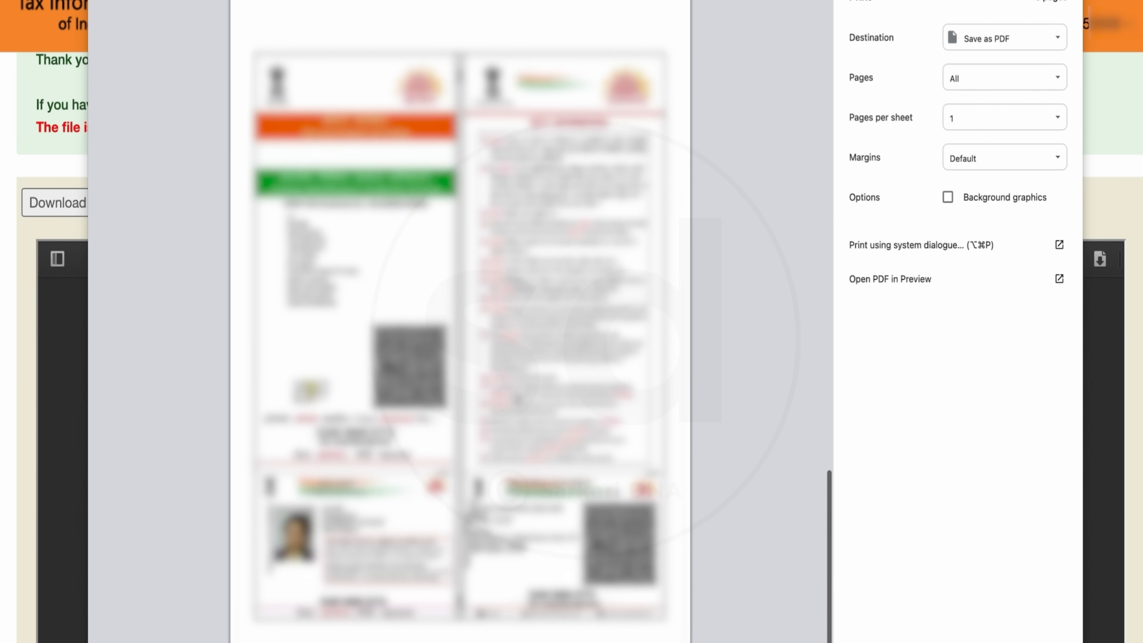
scroll(459, 315, down, 10)
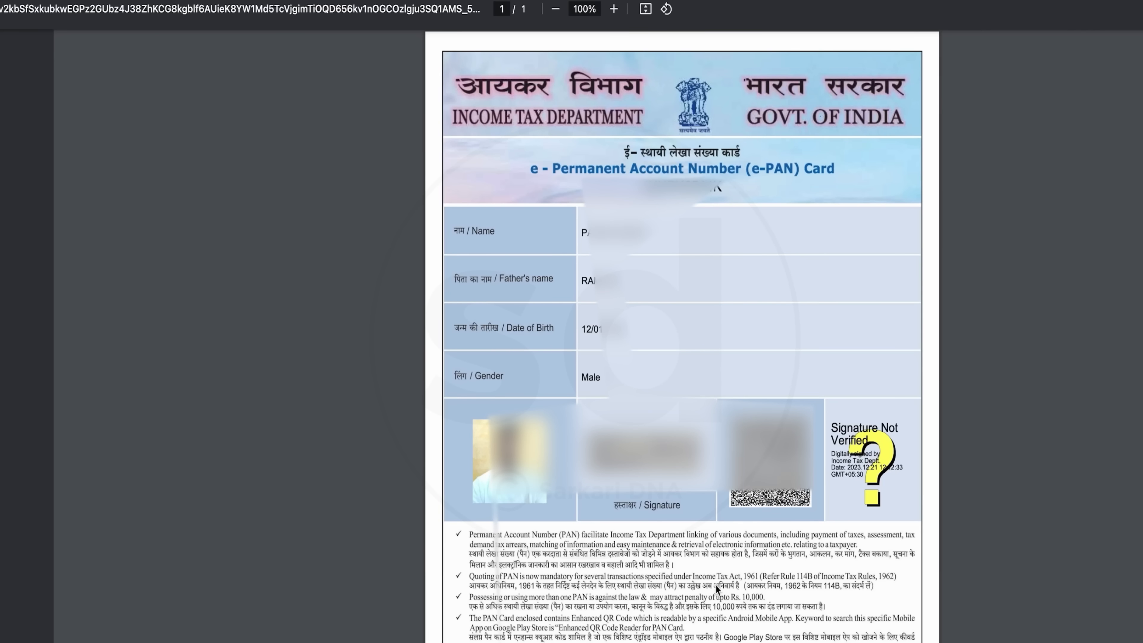
Print the signed PDF, then select the consignment number field on India Post's Track N Trace.
key(ctrl+p)
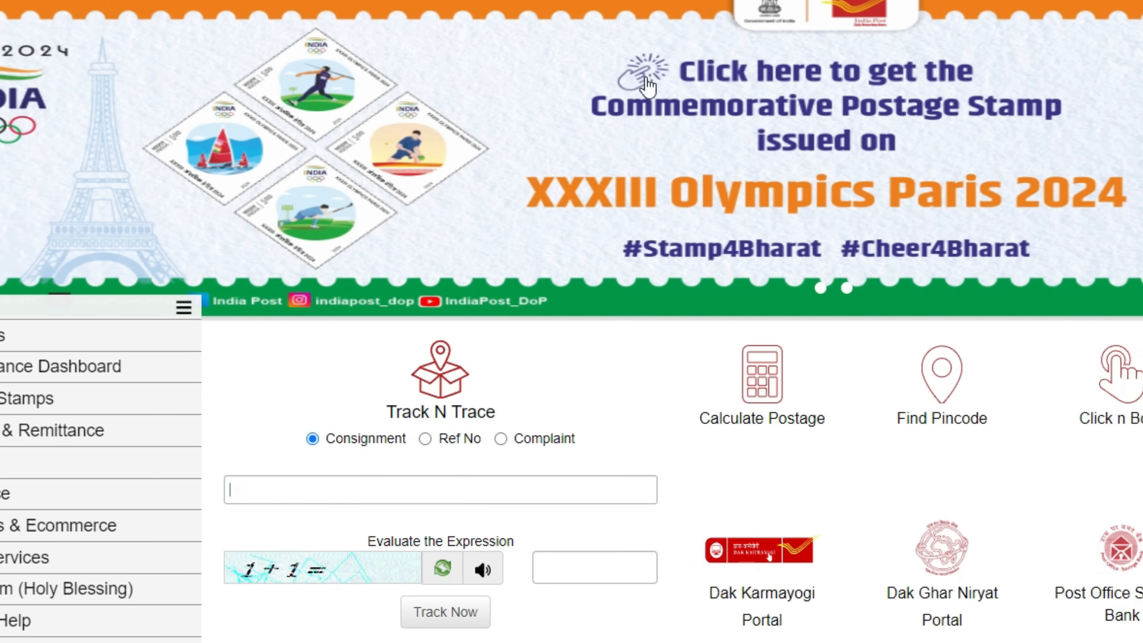
scroll(485, 211, down, 5)
click(472, 171)
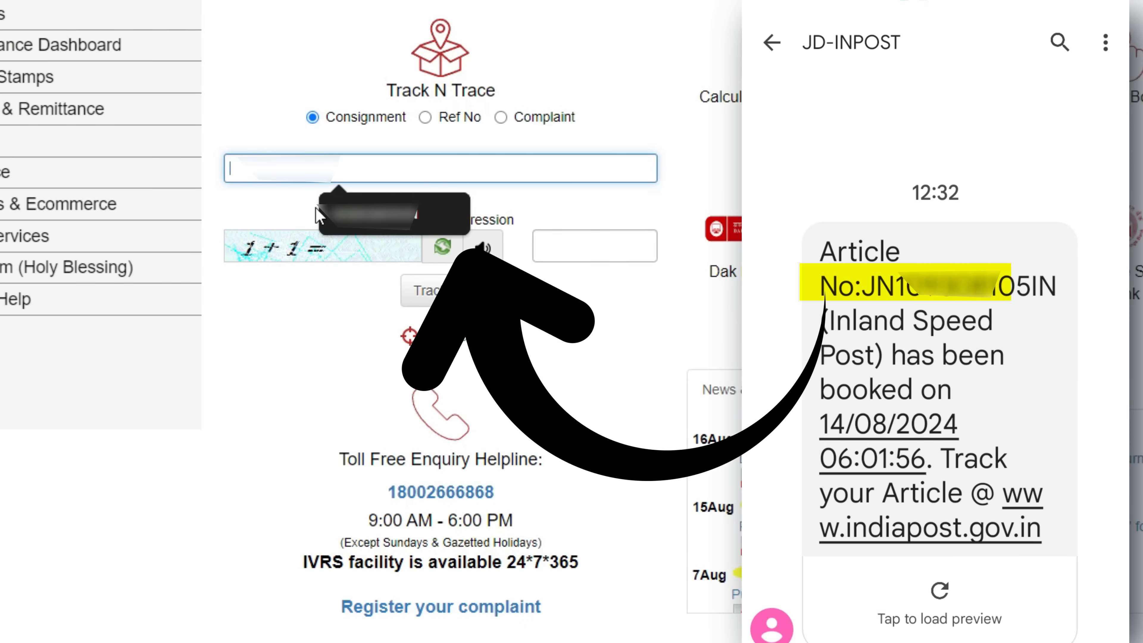